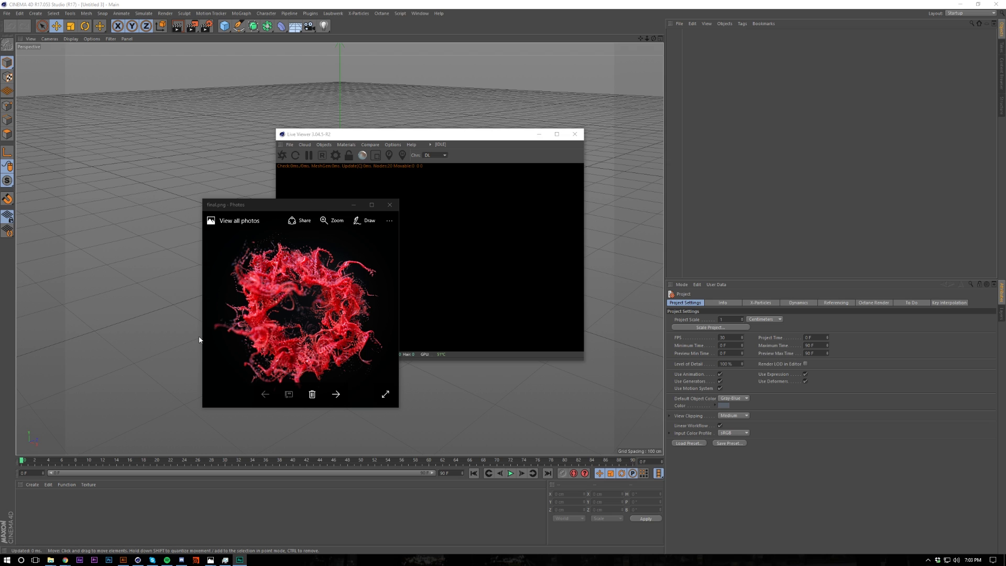
- Examine the red particle ring in the reference render final.png at full size
double_click(291, 205)
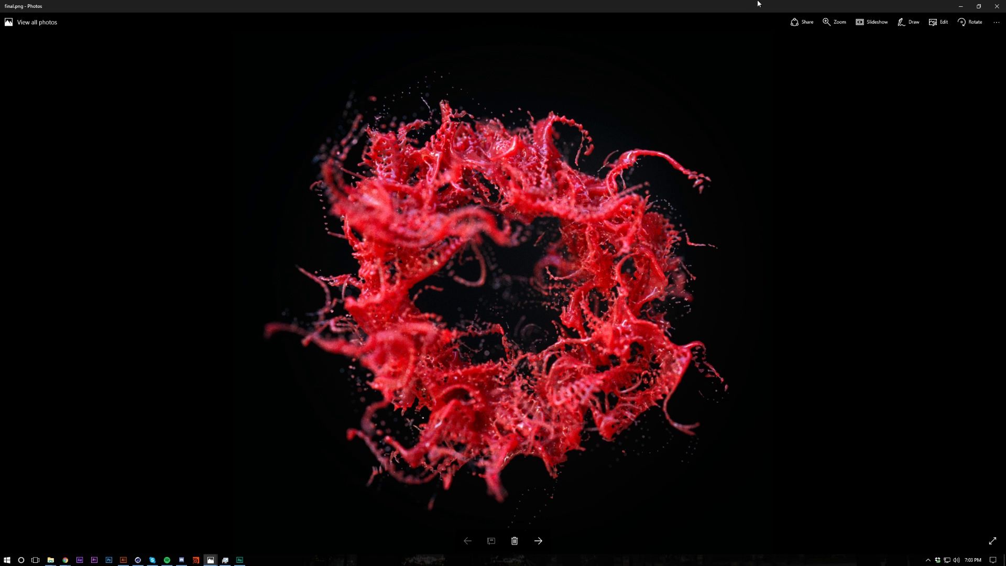
drag(758, 4, 515, 183)
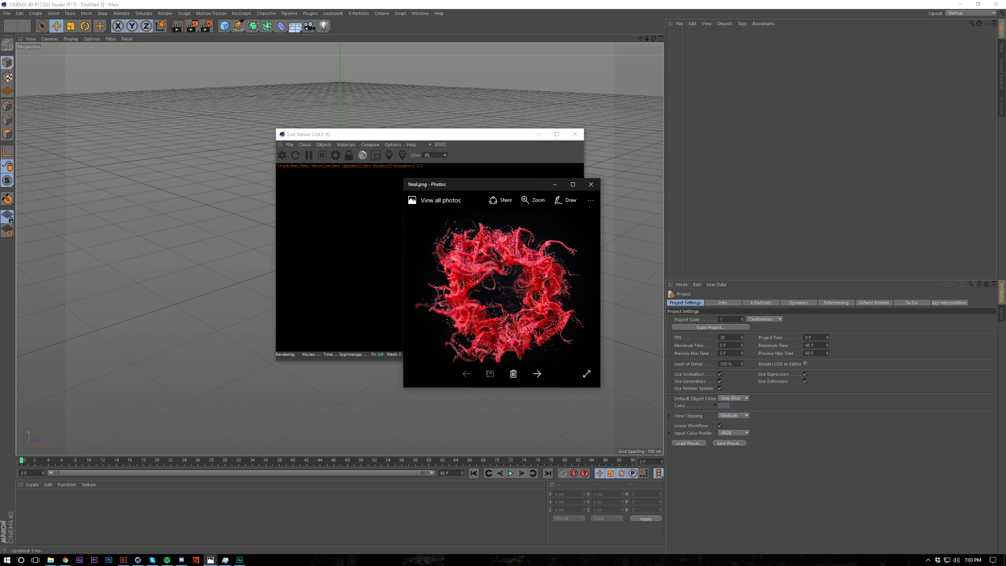
drag(1005, 220, 618, 0)
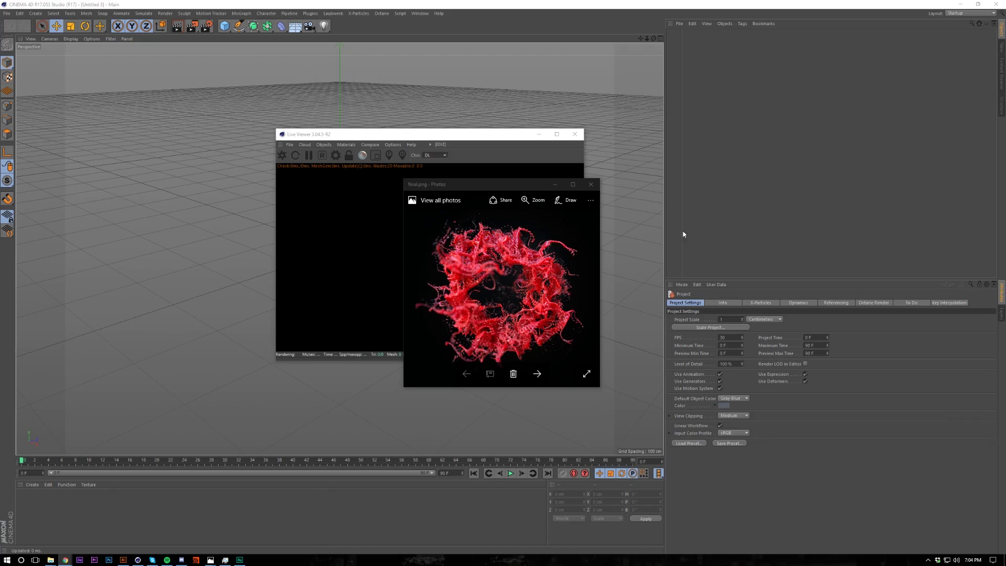
drag(542, 187, 554, 210)
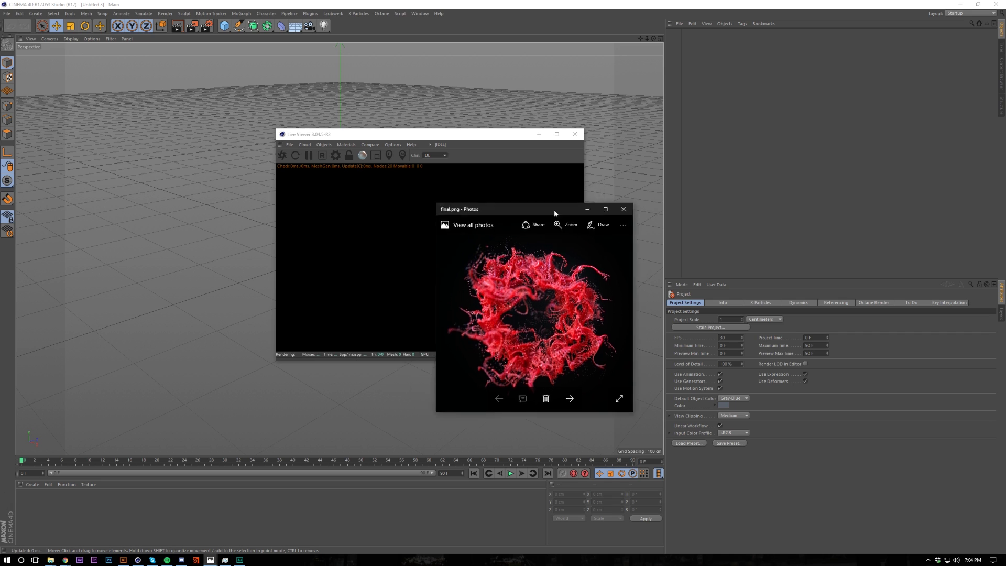
double_click(554, 210)
key(super+Down)
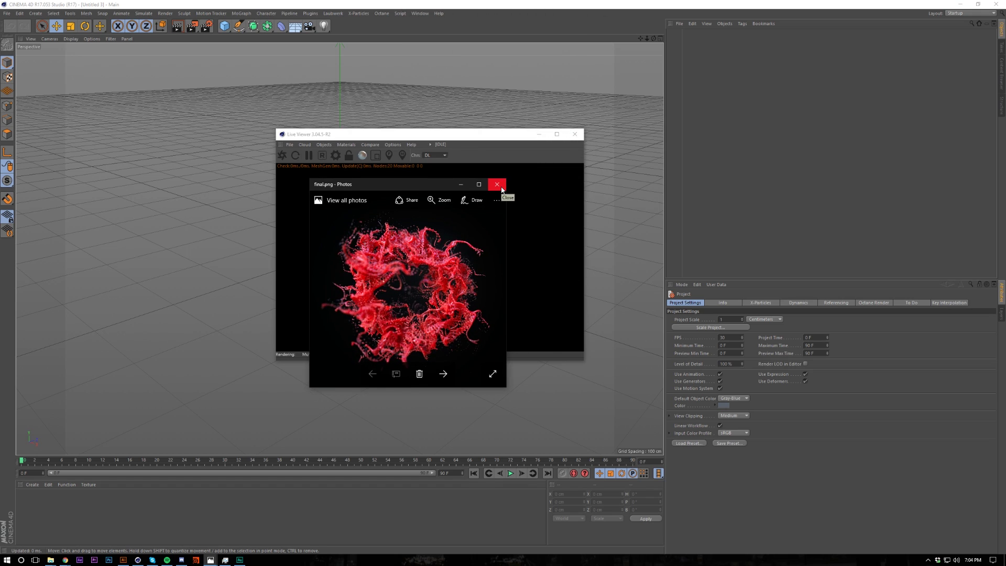
- Close the reference image and the Live Viewer window to clear the 3D workspace
click(497, 186)
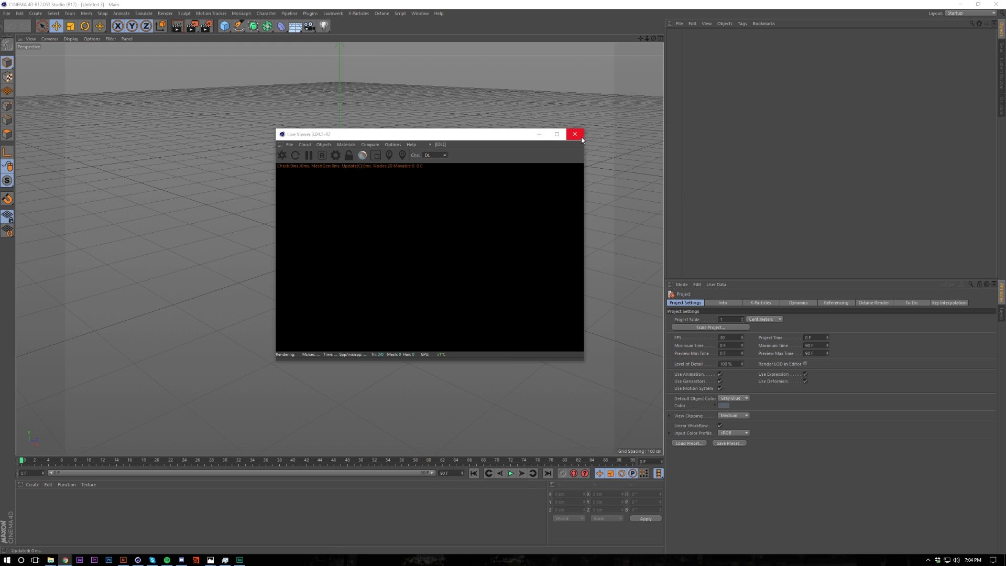
click(574, 135)
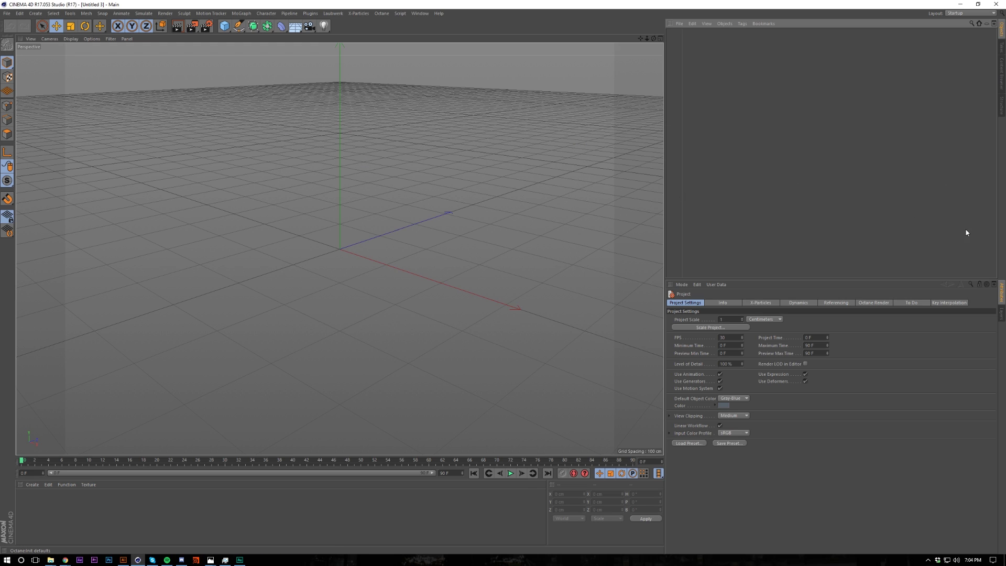
click(381, 13)
click(382, 16)
- Add a Disc primitive to the scene and set its outer radius to 290 cm
click(224, 25)
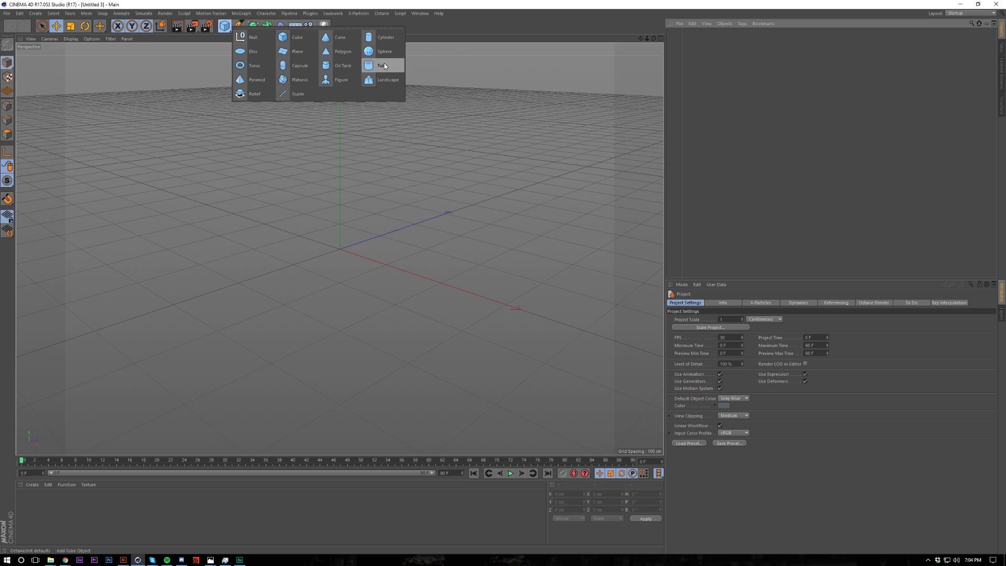
click(257, 51)
double_click(732, 319)
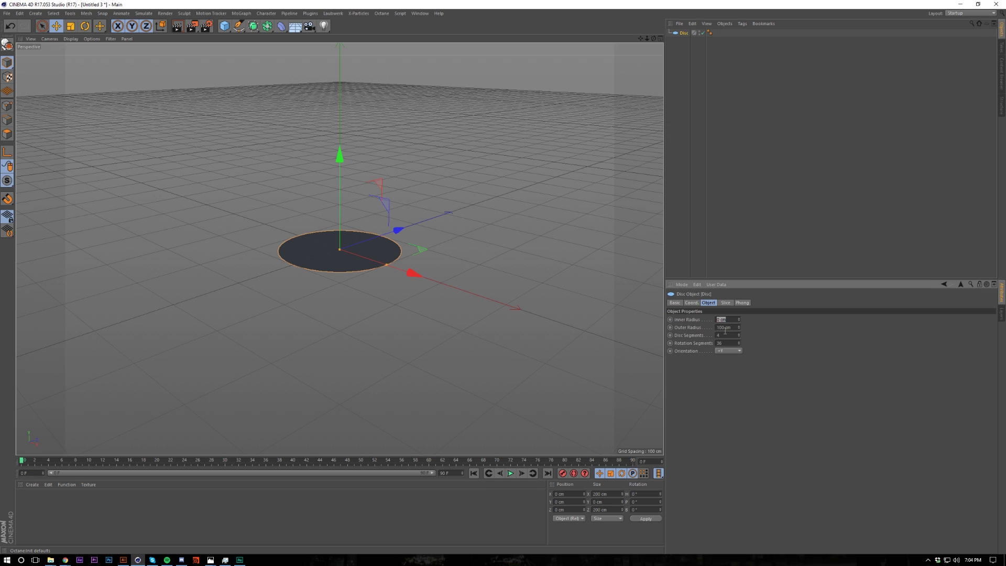
key(Tab)
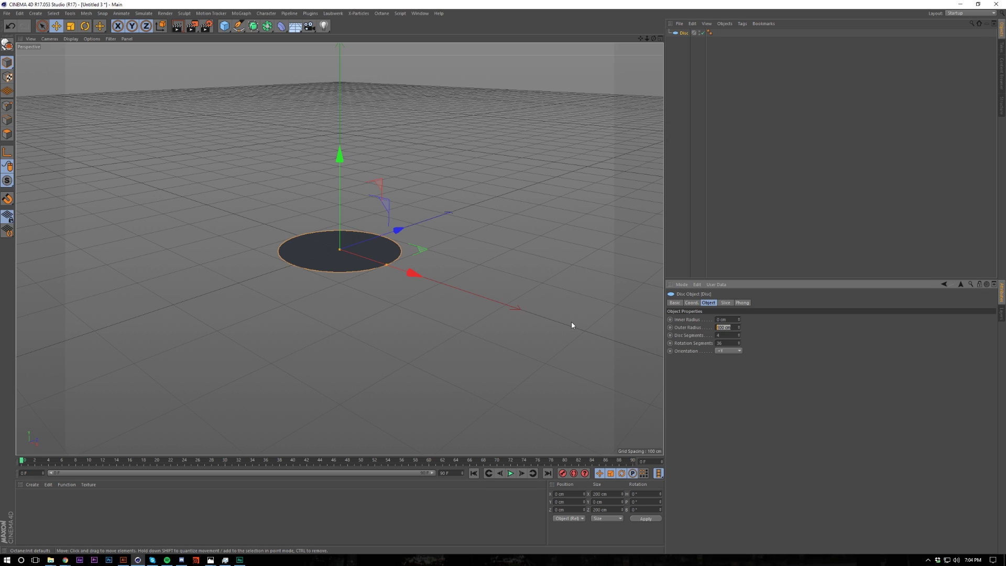
text(290)
key(Return)
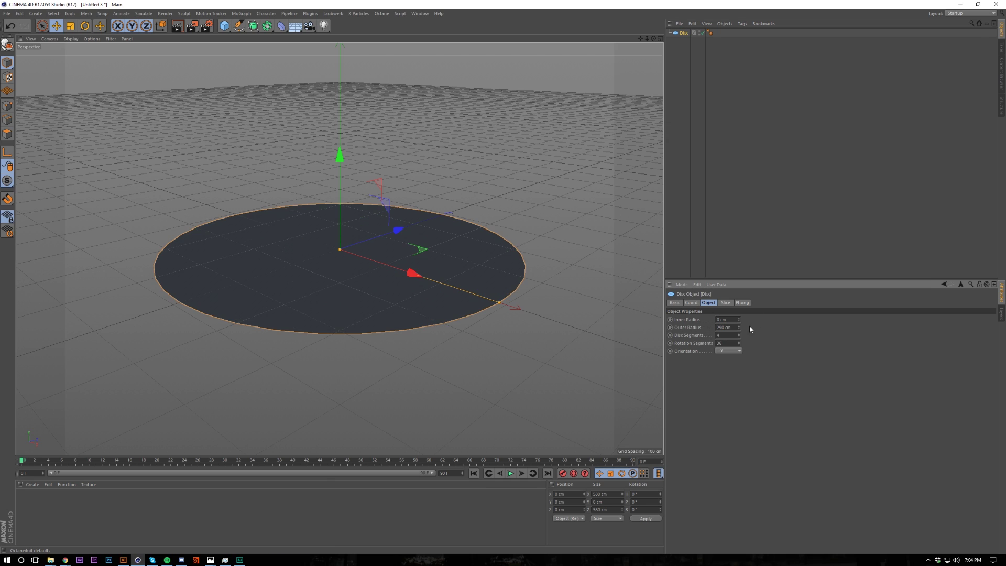
- Set the disc's inner radius to 280 cm and its orientation to -Z
double_click(729, 319)
text(280)
key(Return)
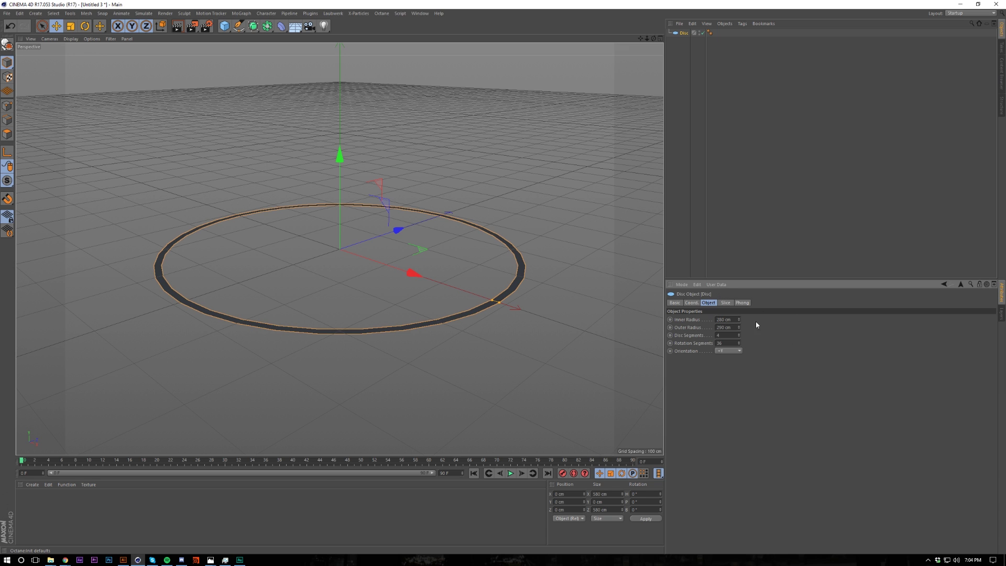
alt+drag(526, 313, 445, 246)
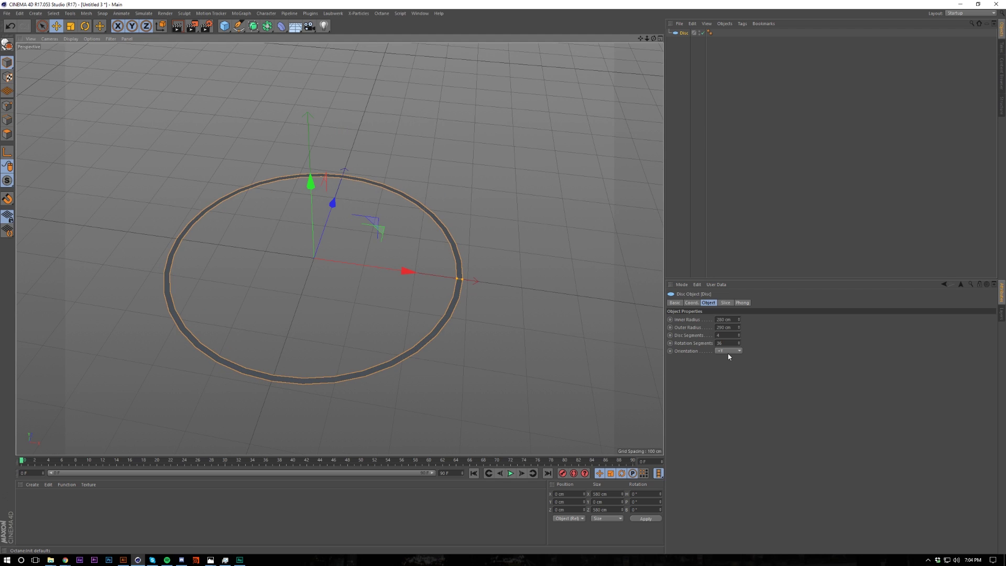
scroll(729, 354, down, 3)
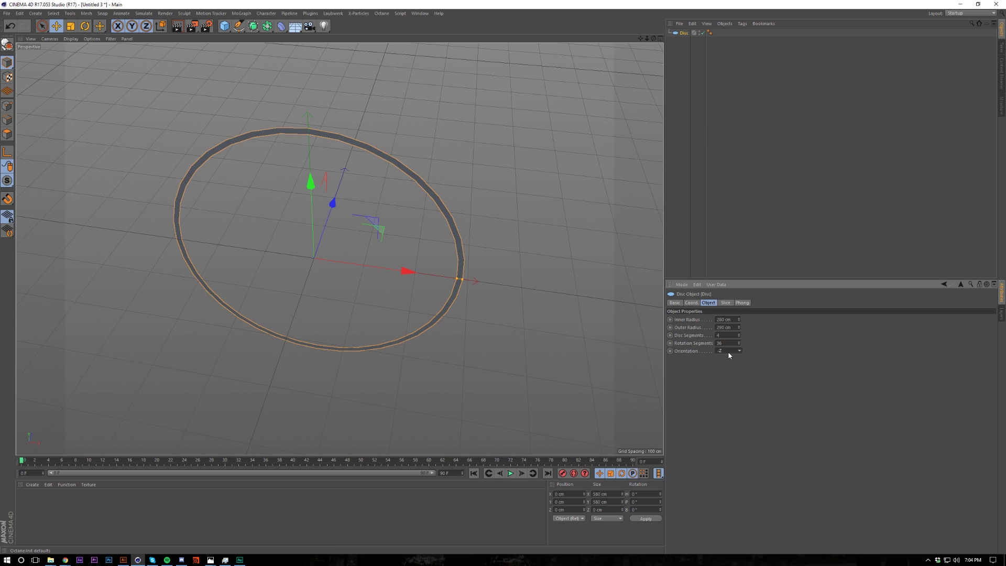
- Add an X-Particles xpSystem to the scene and create an emitter in its Emitters folder
click(358, 13)
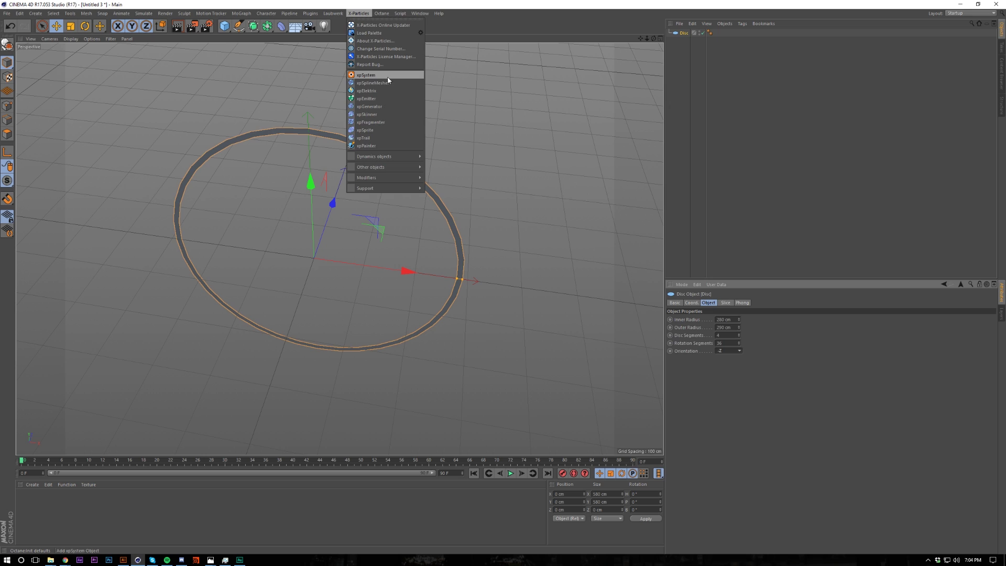
click(388, 76)
click(691, 56)
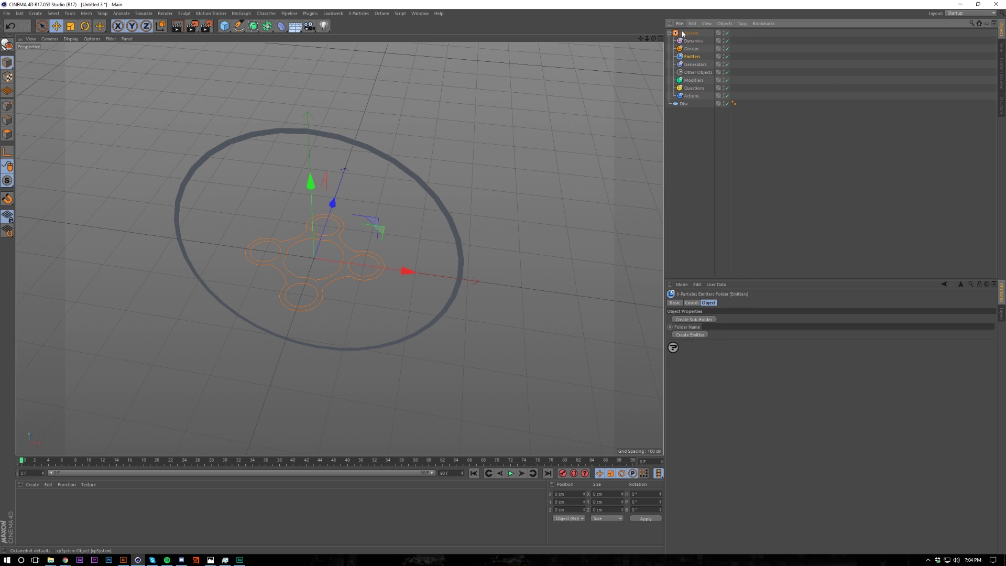
click(359, 13)
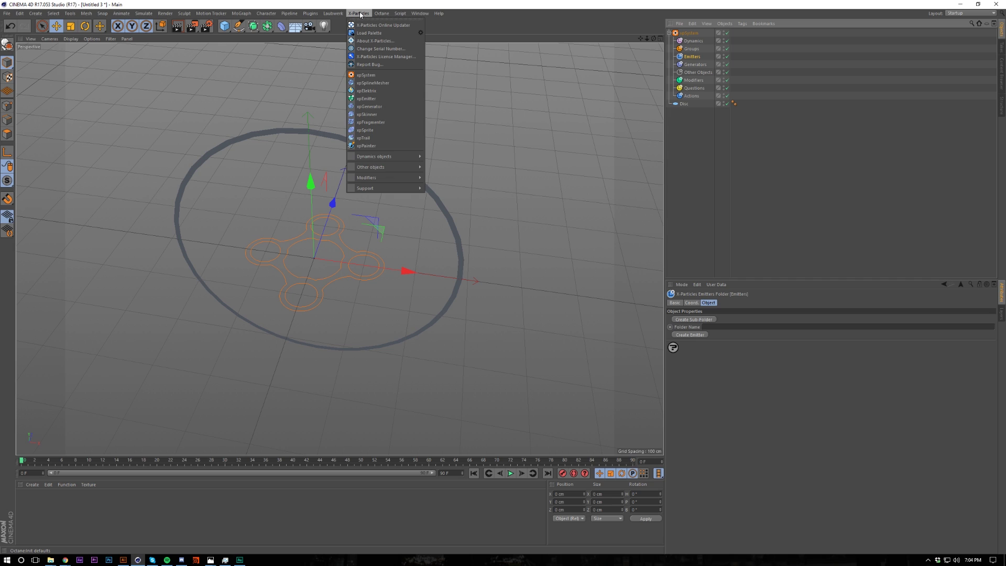
click(762, 147)
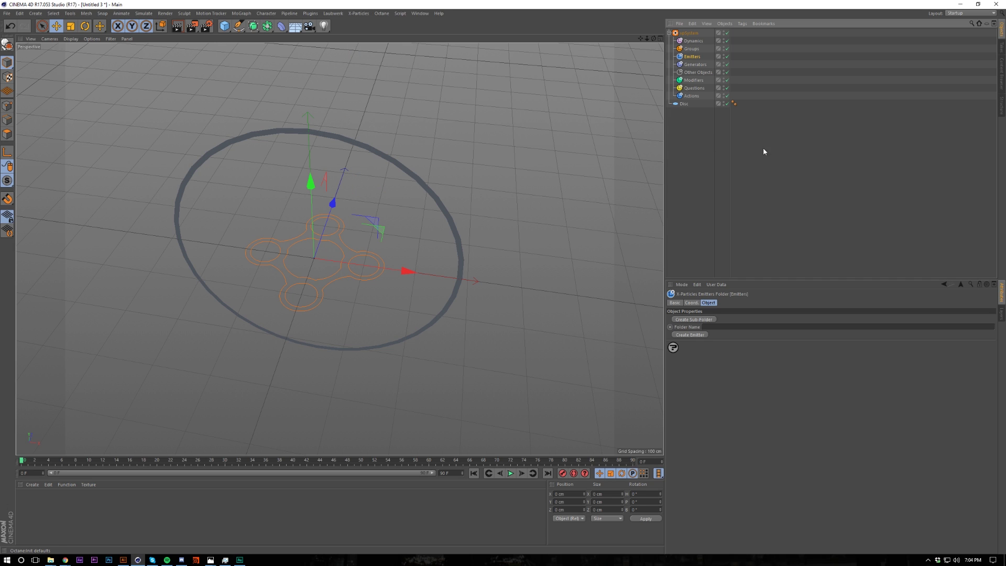
click(690, 335)
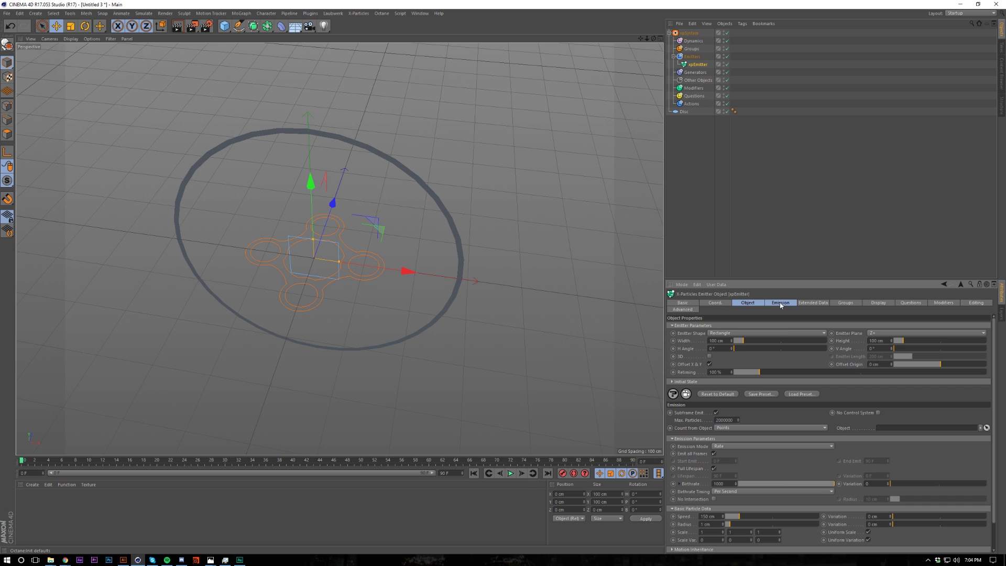
- Set the emitter shape to Object and assign the disc as the emitting object
click(733, 332)
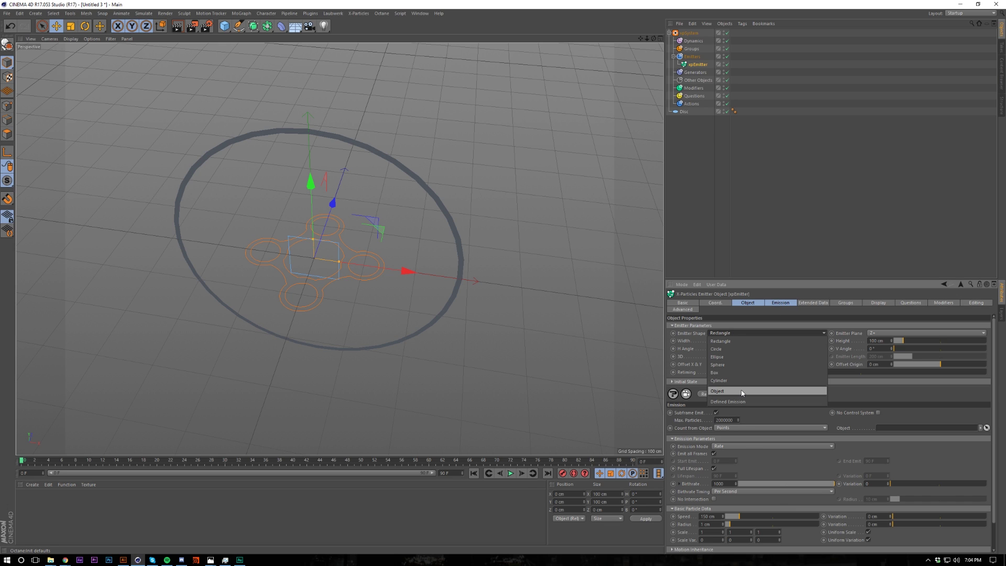
click(731, 350)
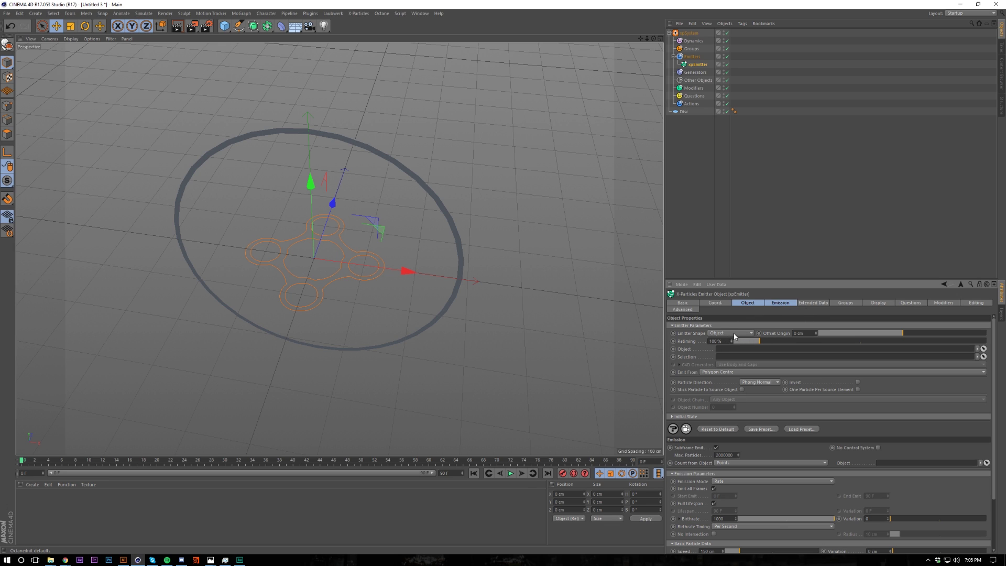
click(781, 303)
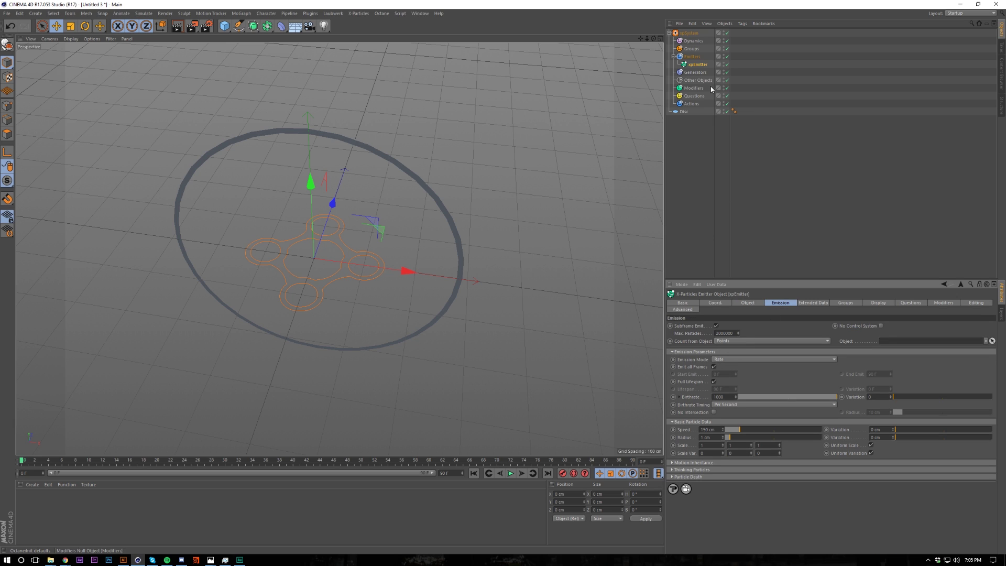
click(756, 302)
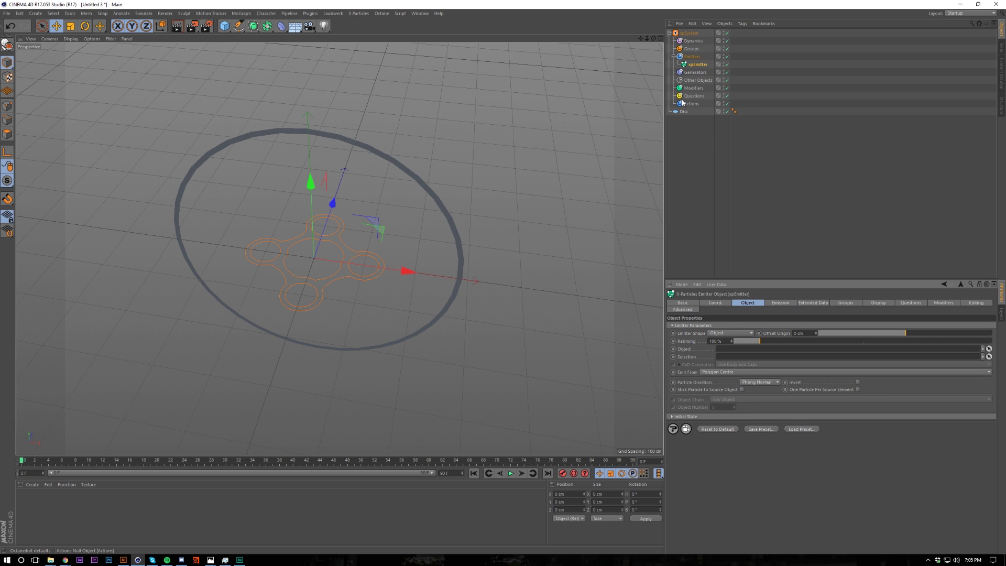
drag(682, 111, 742, 351)
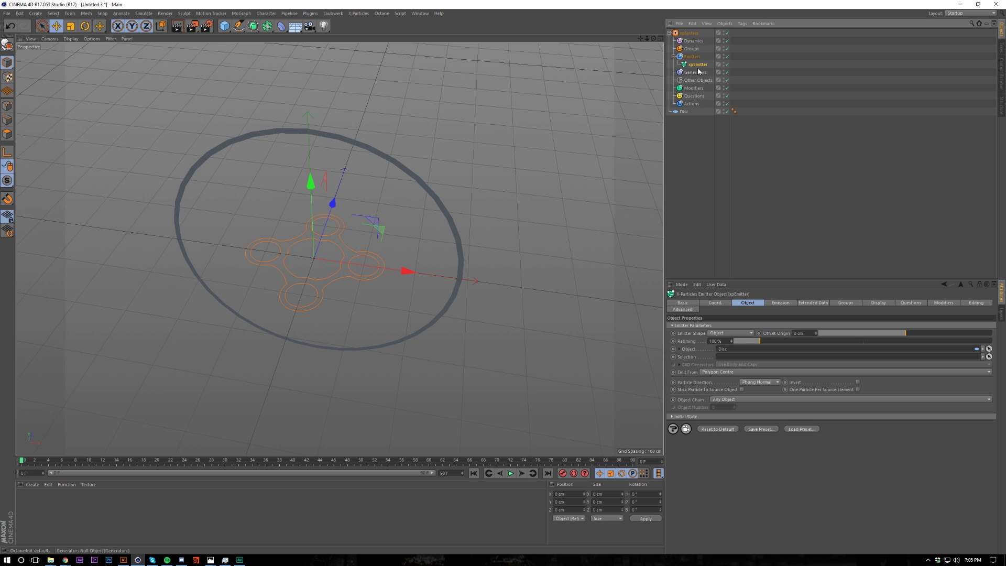
- Set the emitter's birthrate to 2500 in its emission settings
click(780, 303)
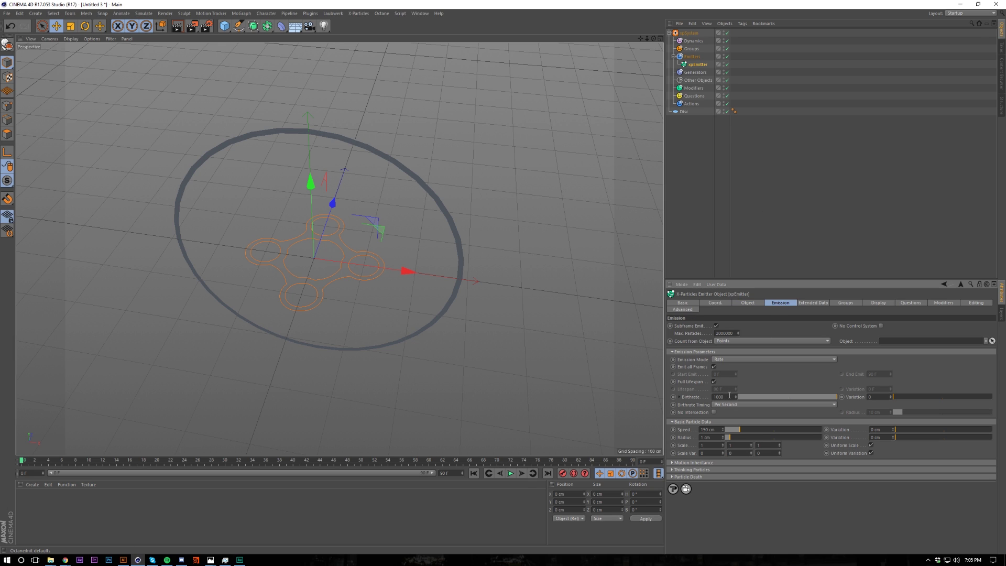
text(25000)
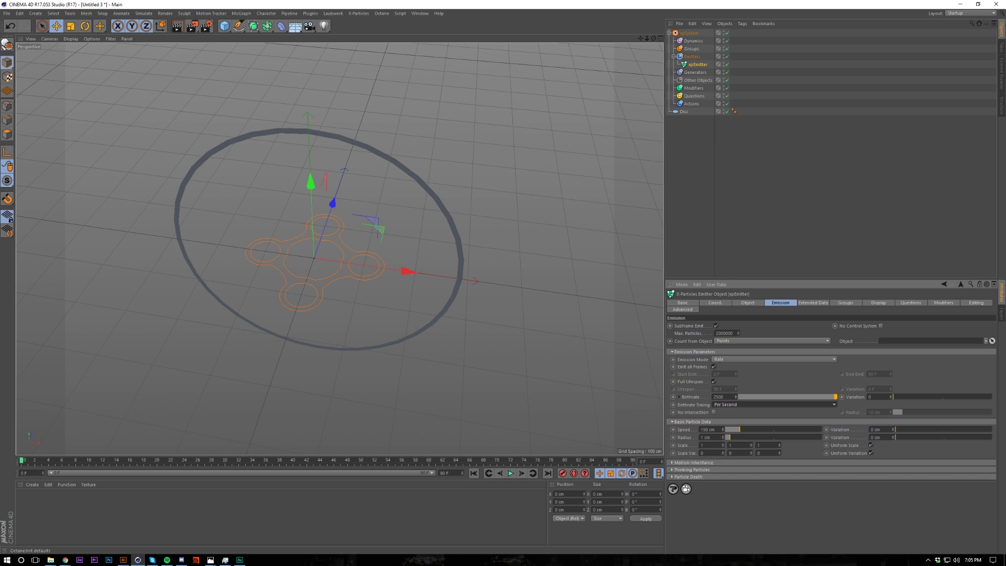
key(alt+Tab)
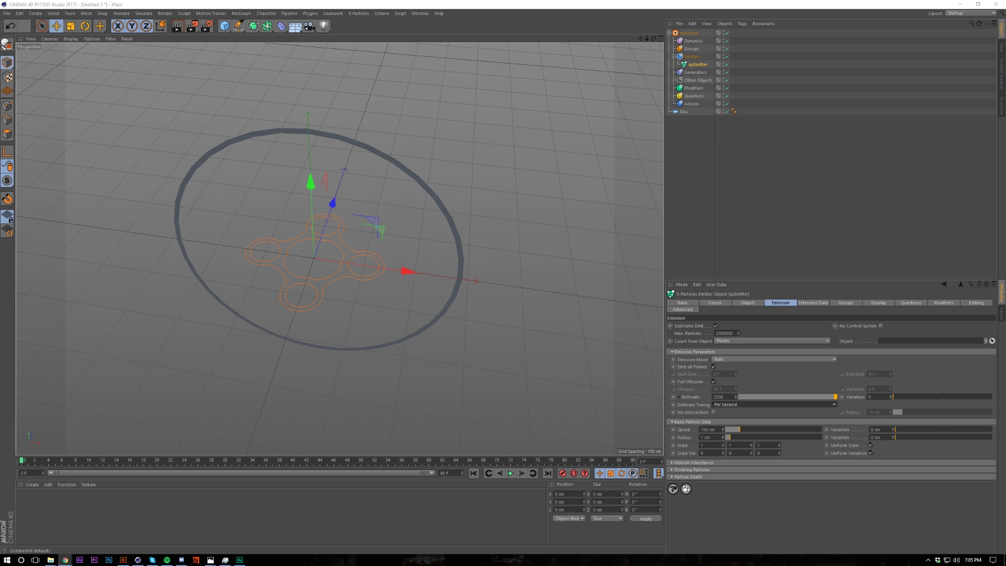
- Add a Turbulence motion modifier, duplicate it, and set the copy's noise type to Curl
click(693, 88)
click(992, 342)
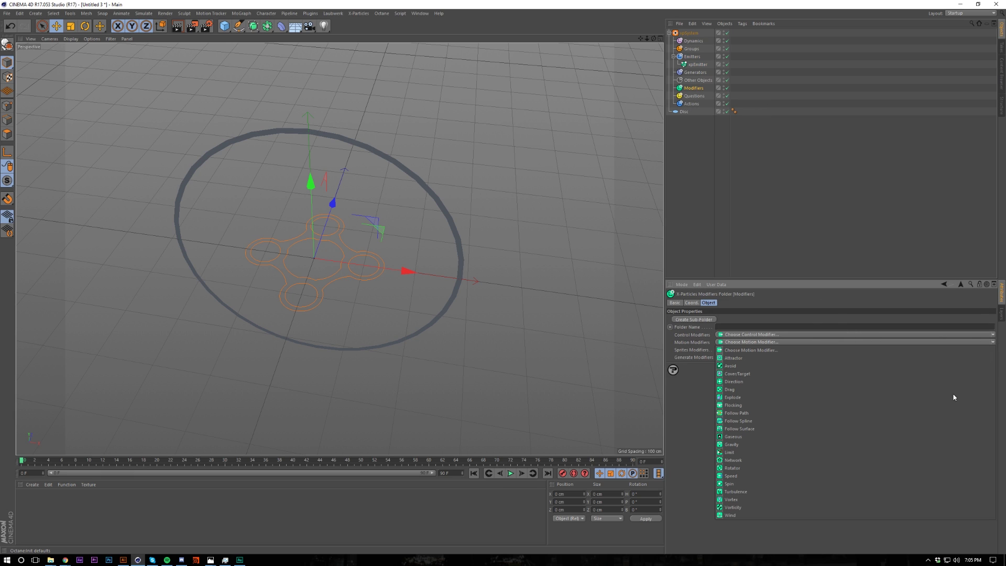
click(876, 492)
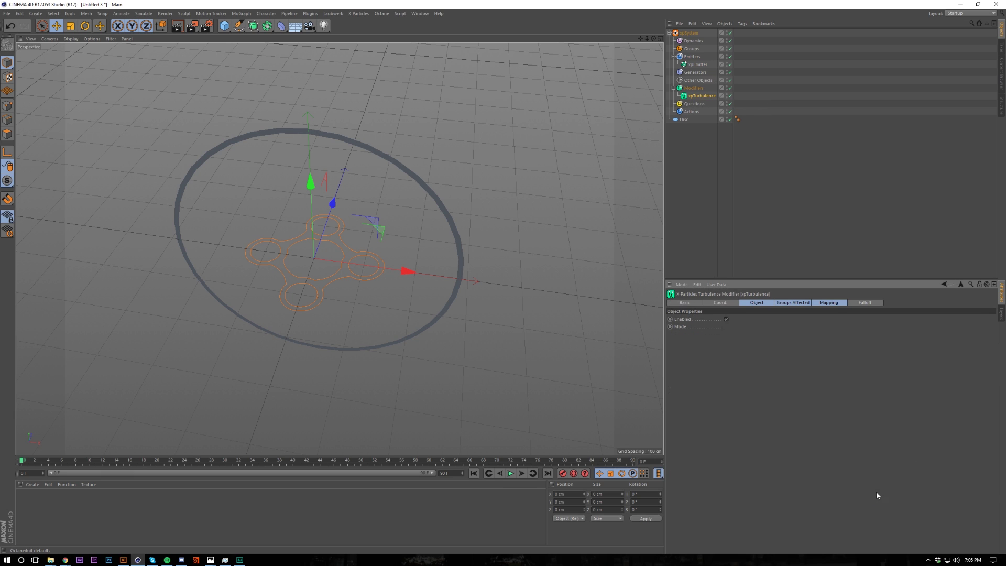
ctrl+drag(701, 97, 703, 100)
click(739, 335)
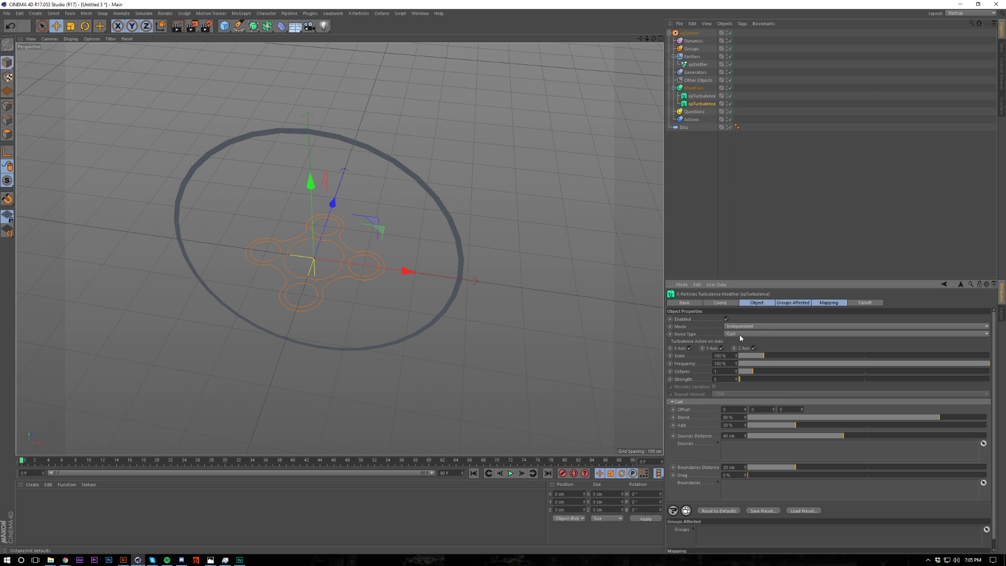
- Set the Standard-noise turbulence's strength to 500 and open the Curl turbulence's strength for editing
click(702, 96)
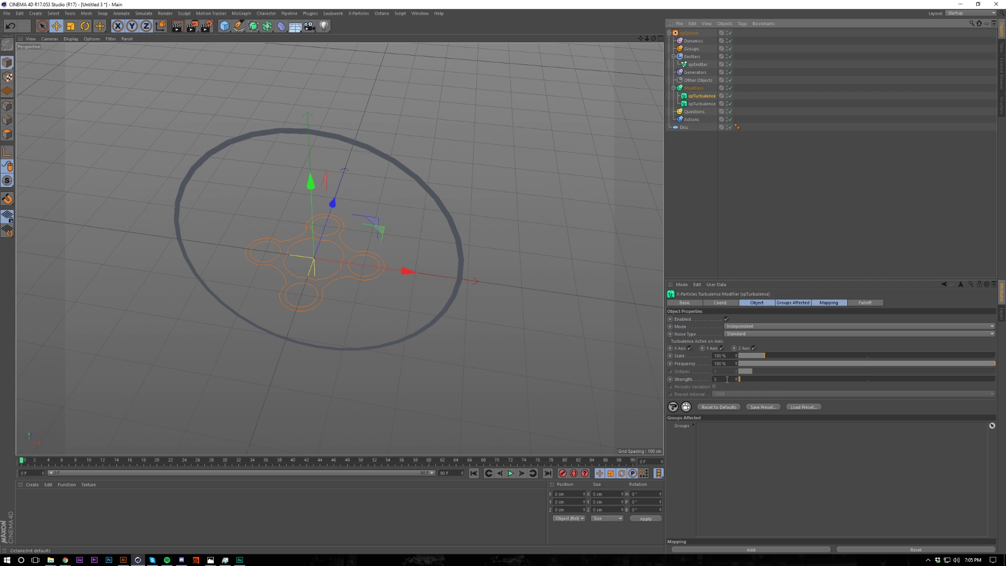
text(00)
key(Return)
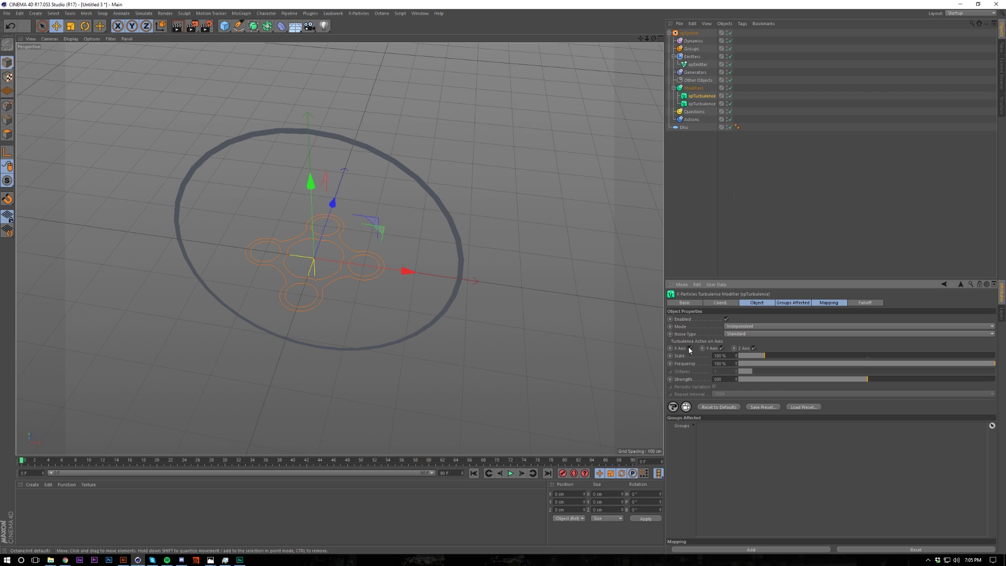
click(701, 104)
double_click(724, 380)
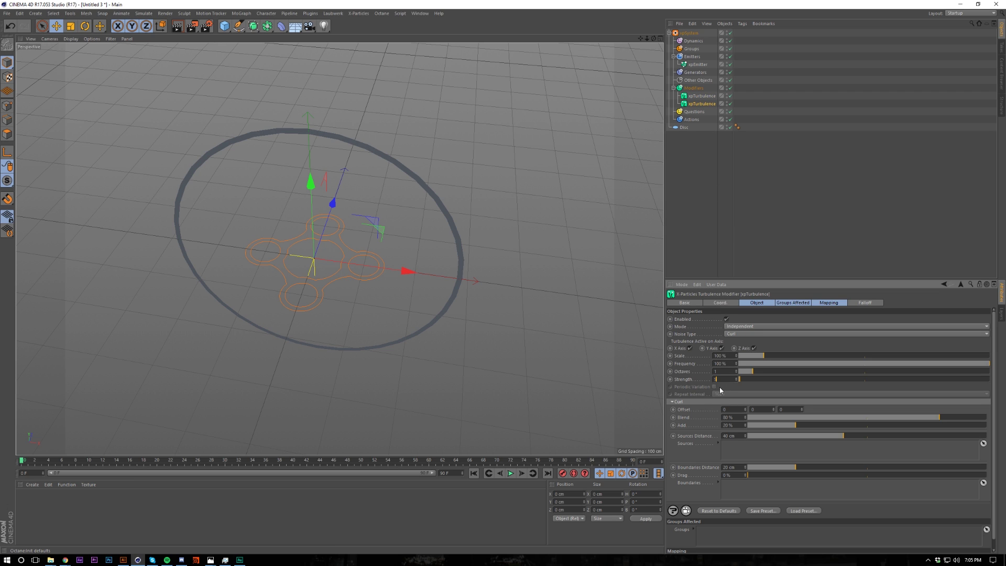
- Add a Rotator motion modifier to the particle system
click(693, 88)
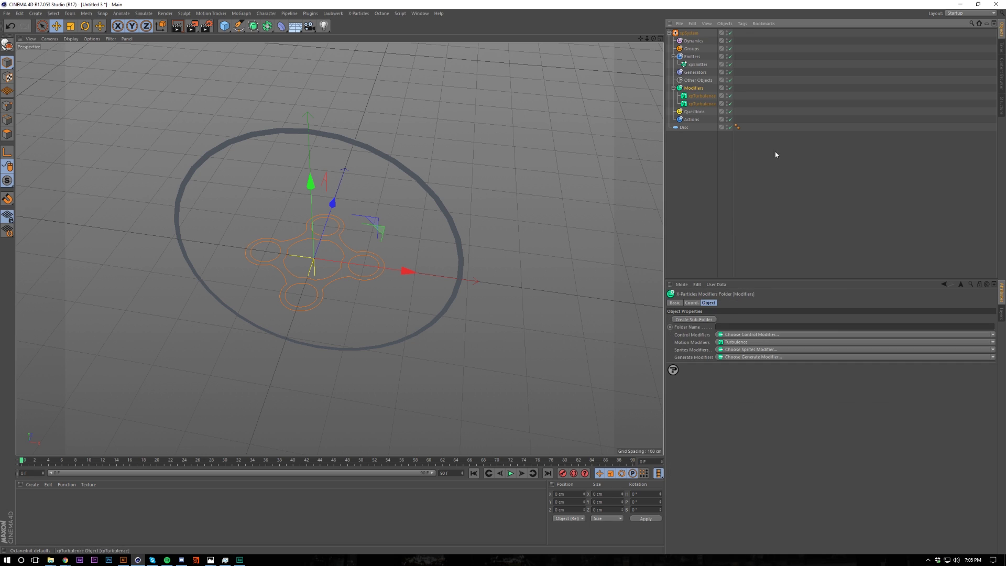
click(993, 342)
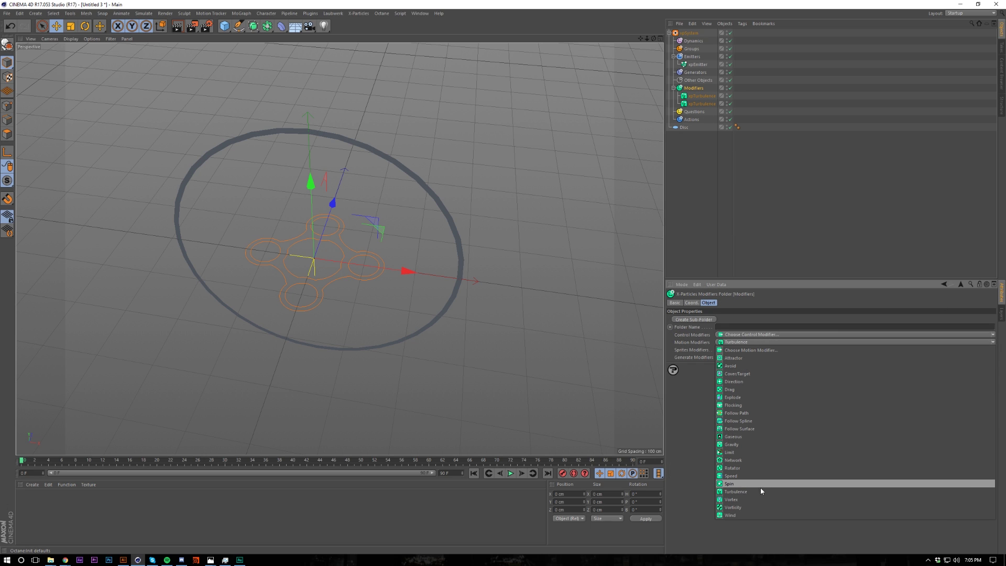
click(753, 468)
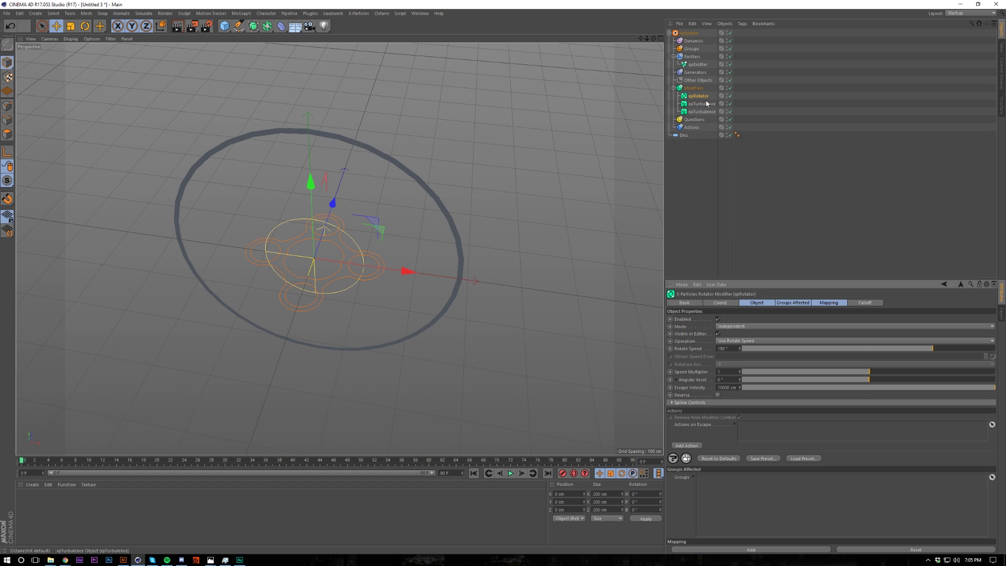
- Add a Trail generator to the particle system
click(694, 73)
click(992, 336)
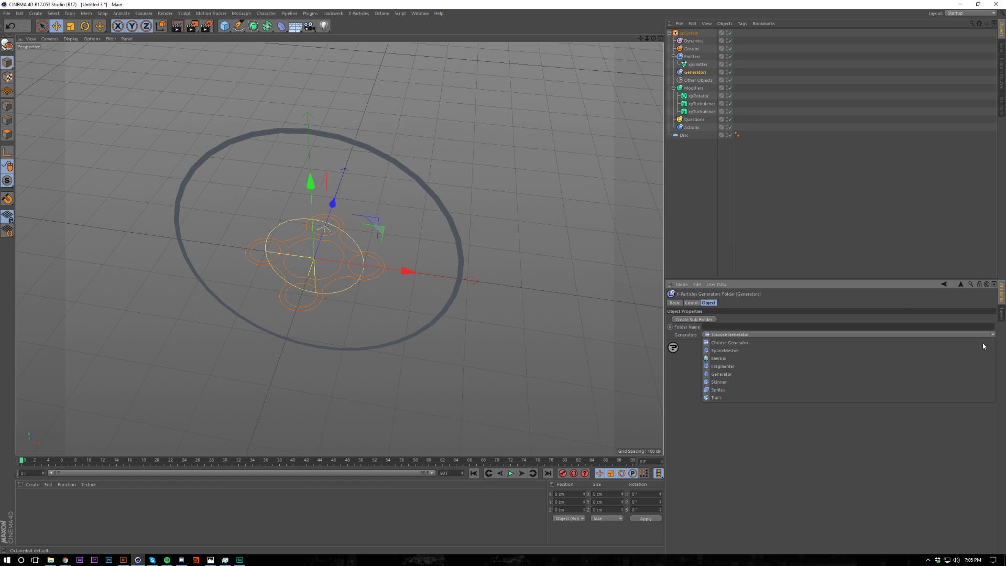
click(909, 398)
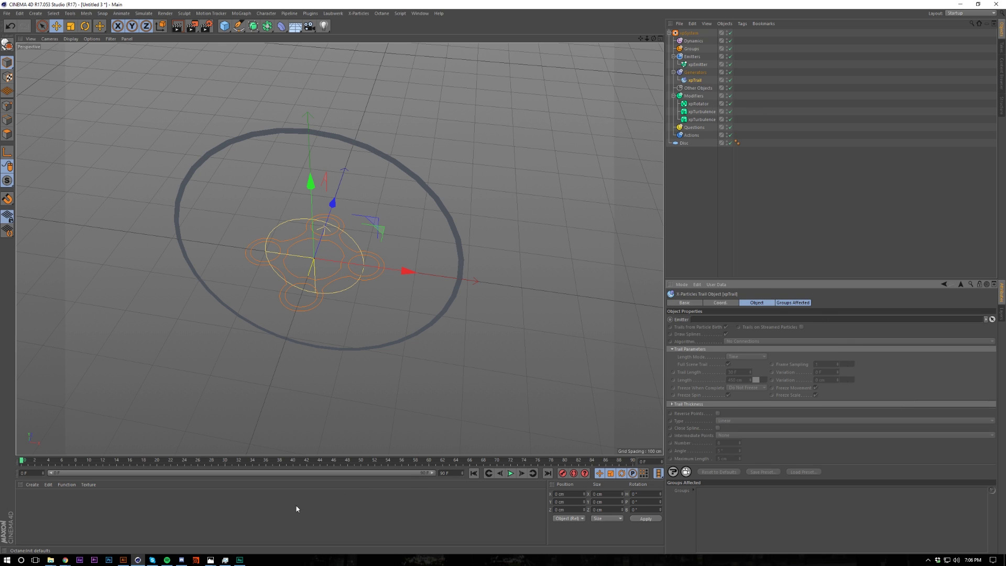
key(F5)
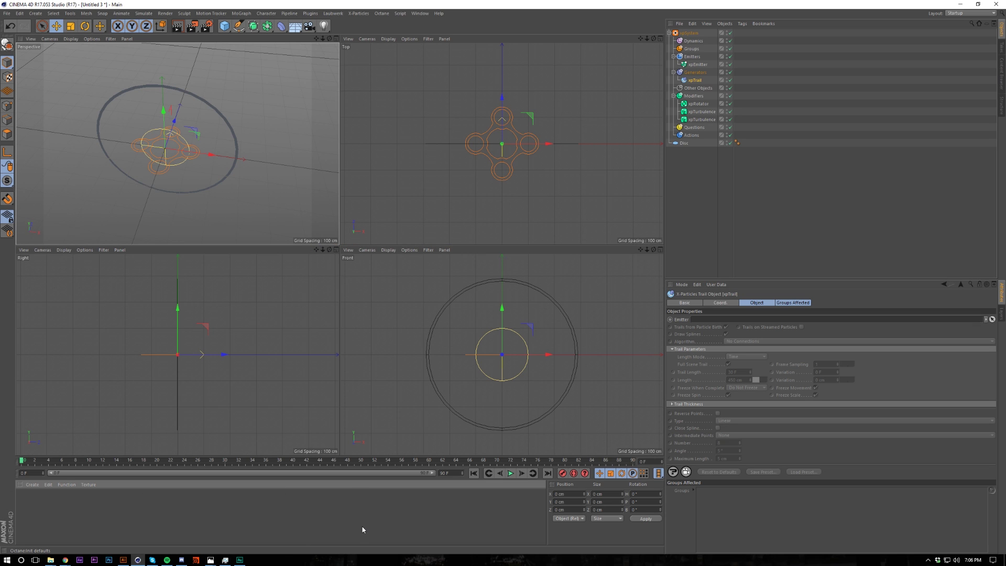
middle_click(230, 141)
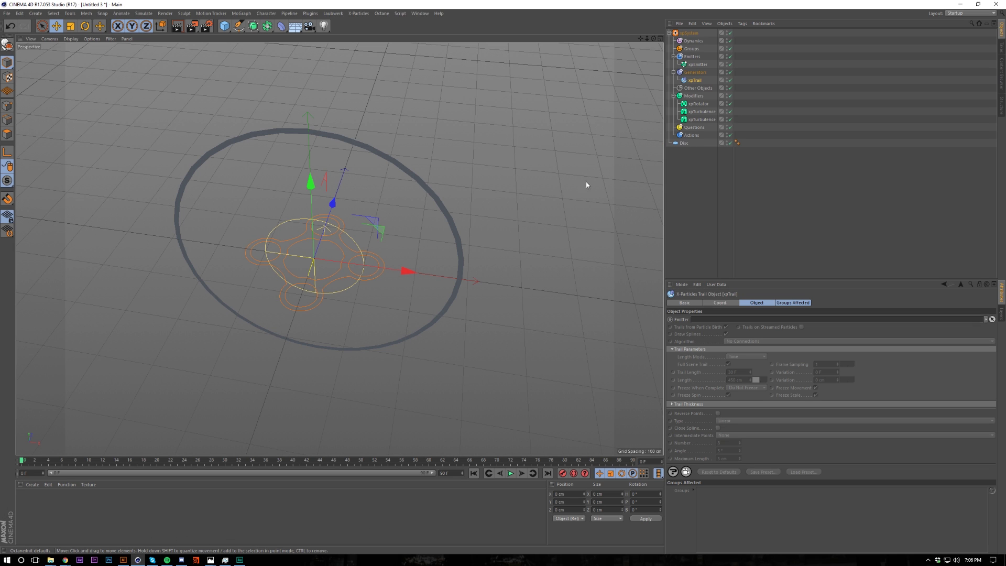
mouse_move(414, 237)
alt+middle_down()
mouse_move(422, 228)
mouse_move(416, 235)
alt+middle_up()
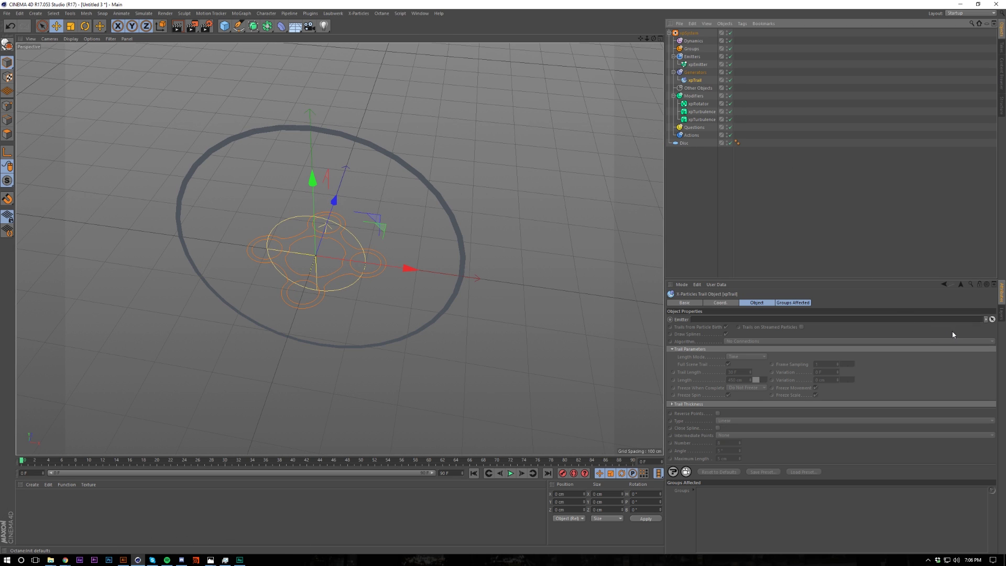
- Assign the particle emitter as the Trail object's emitter
click(698, 64)
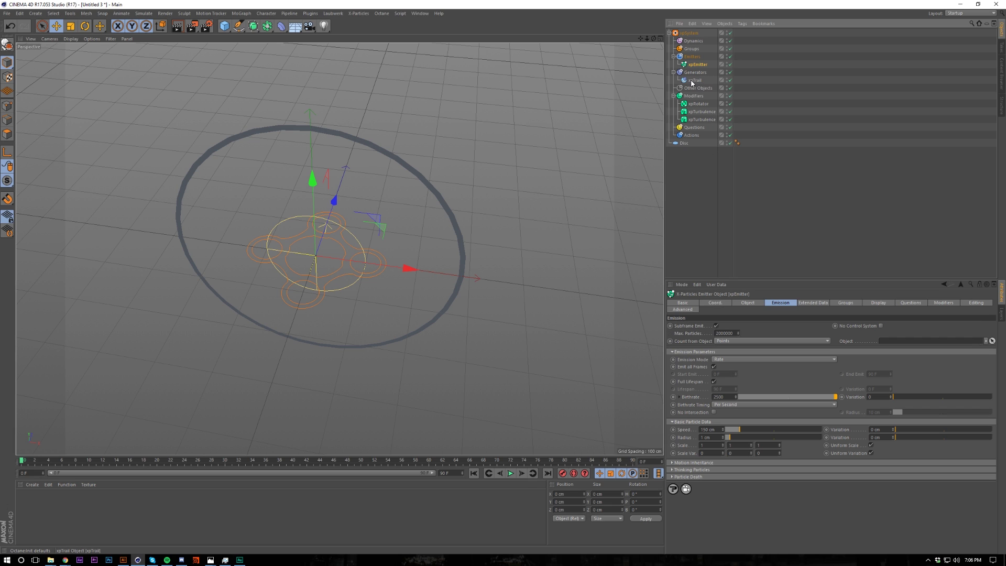
click(695, 72)
click(991, 334)
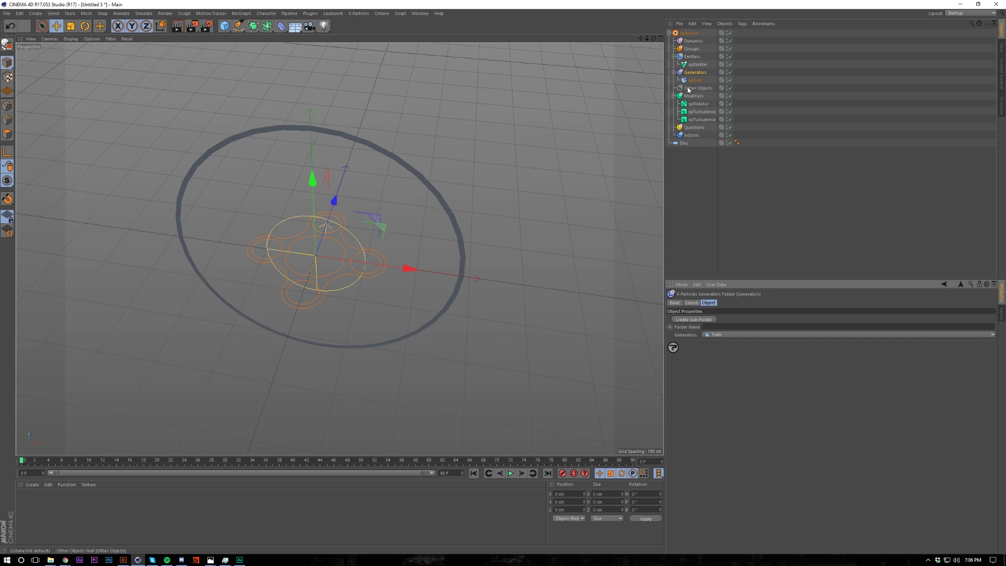
click(695, 79)
drag(693, 62, 715, 319)
click(712, 138)
click(696, 80)
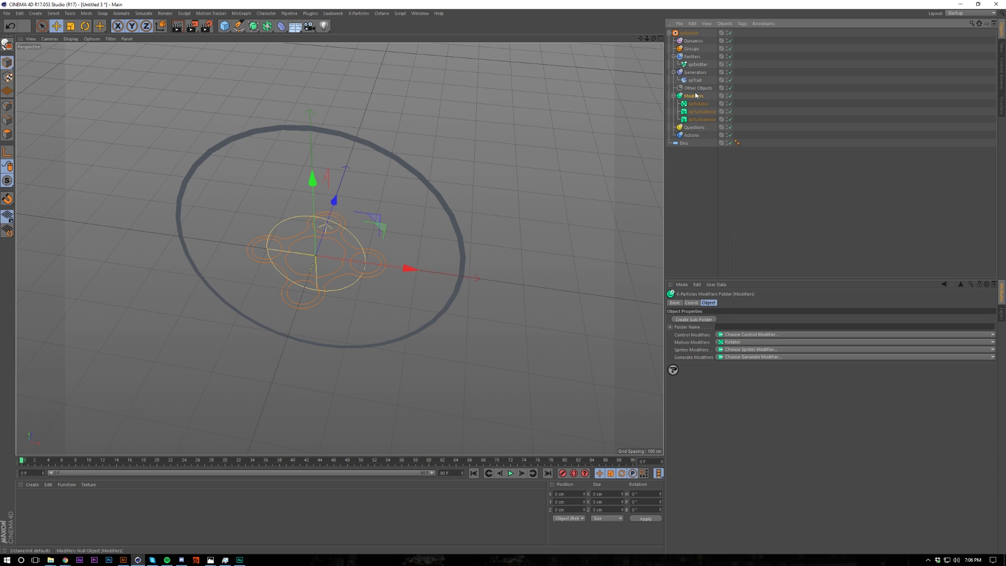
- Add a Skinner generator to the particle system and set its surface type to Fluid
click(696, 72)
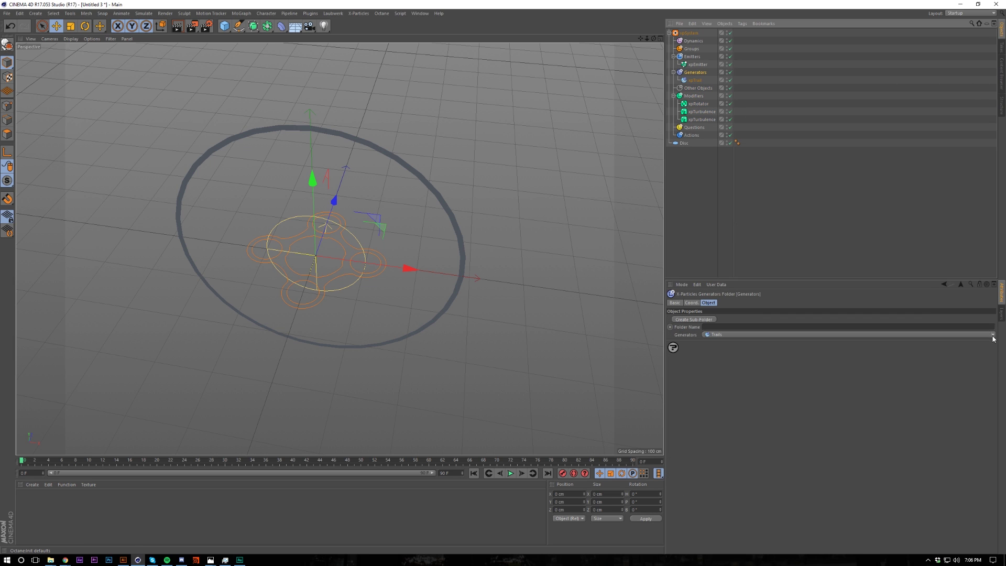
click(992, 335)
click(951, 382)
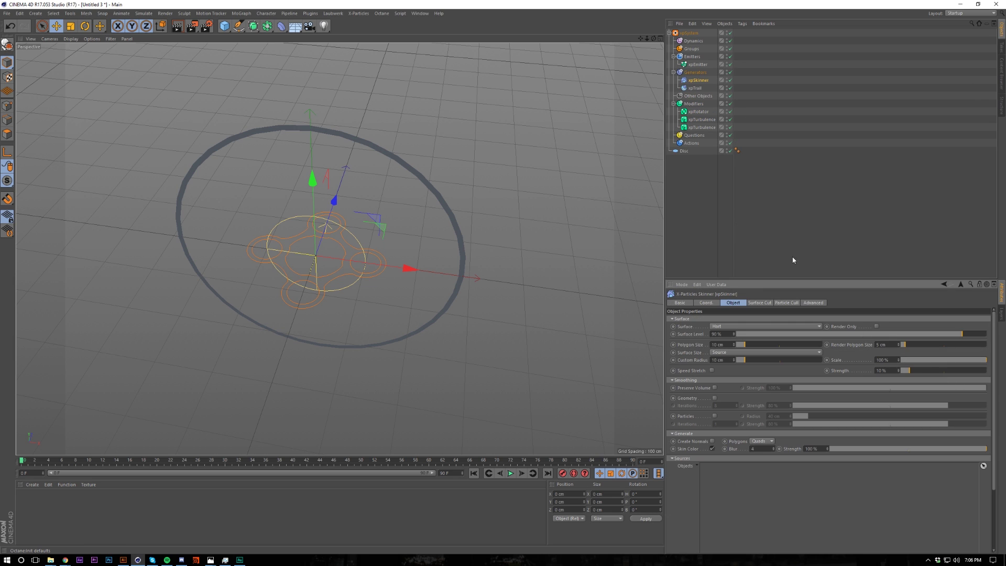
click(727, 326)
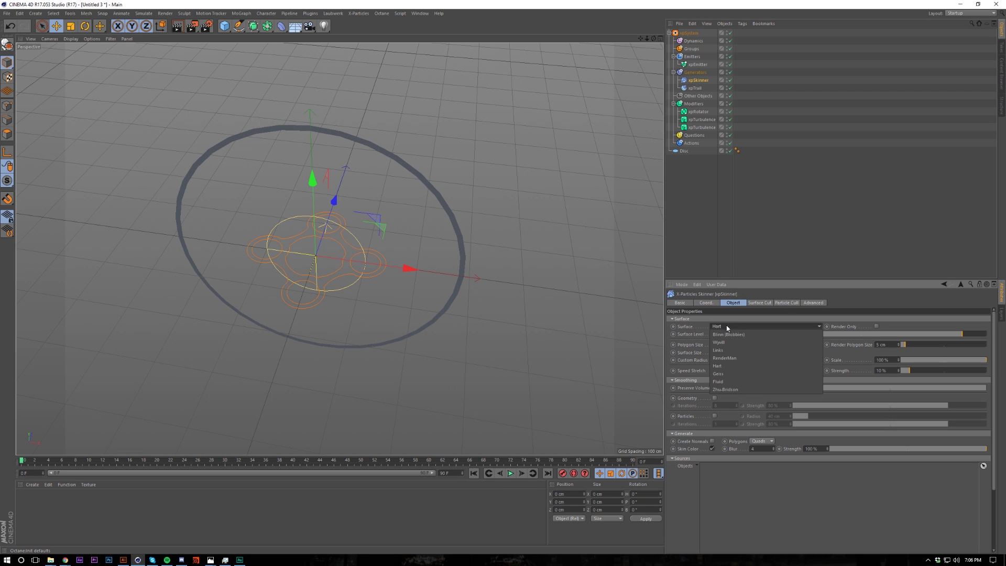
click(724, 383)
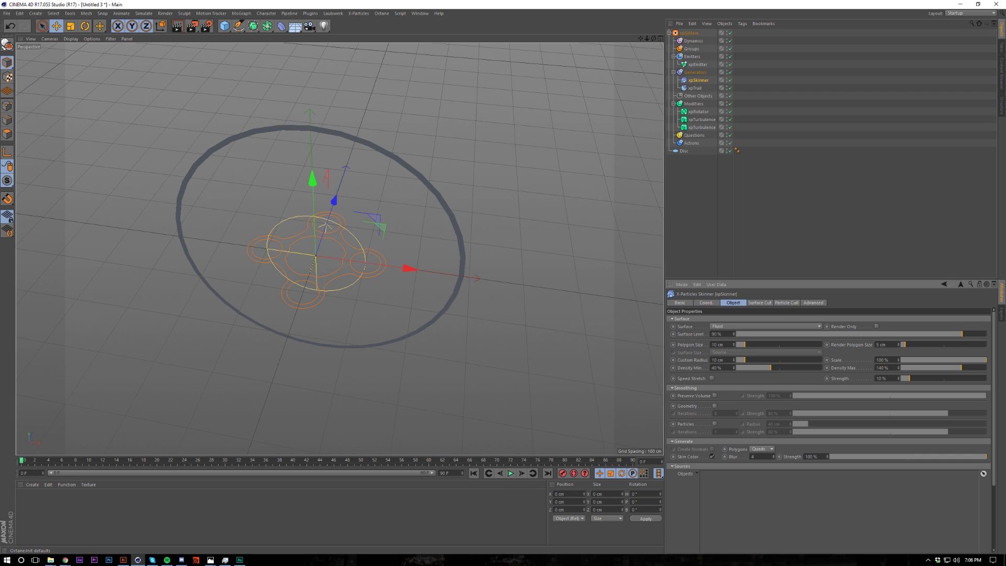
click(745, 326)
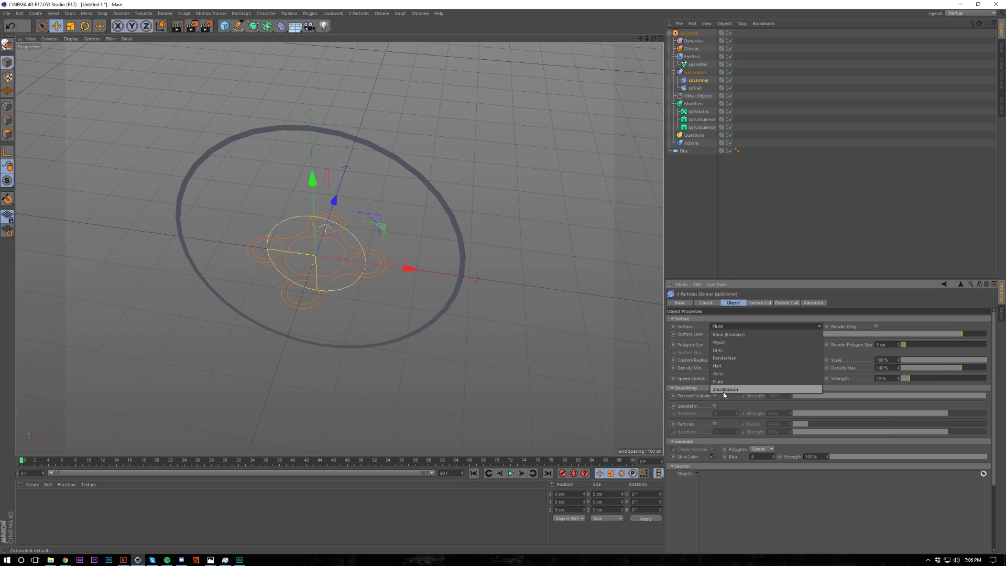
click(696, 343)
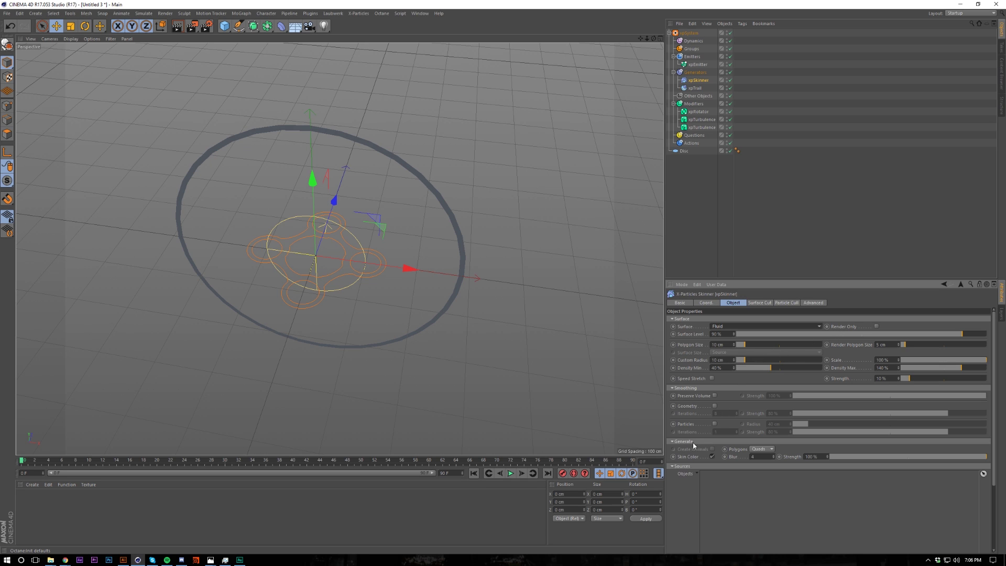
- Enable the Skinner's volume preservation at 90% strength and geometry smoothing with 20 iterations at 86% strength
click(714, 396)
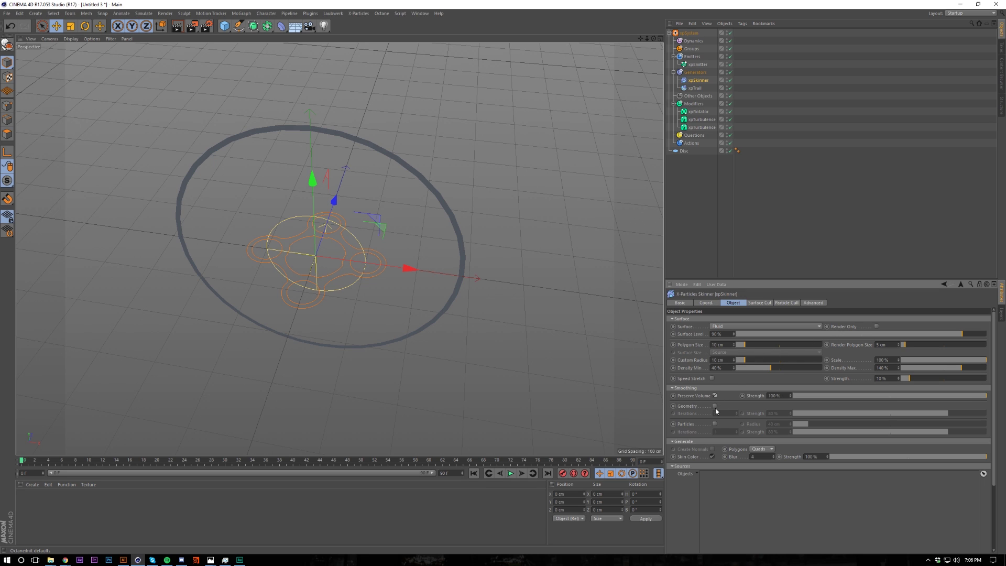
click(715, 406)
click(778, 396)
text(90)
key(Return)
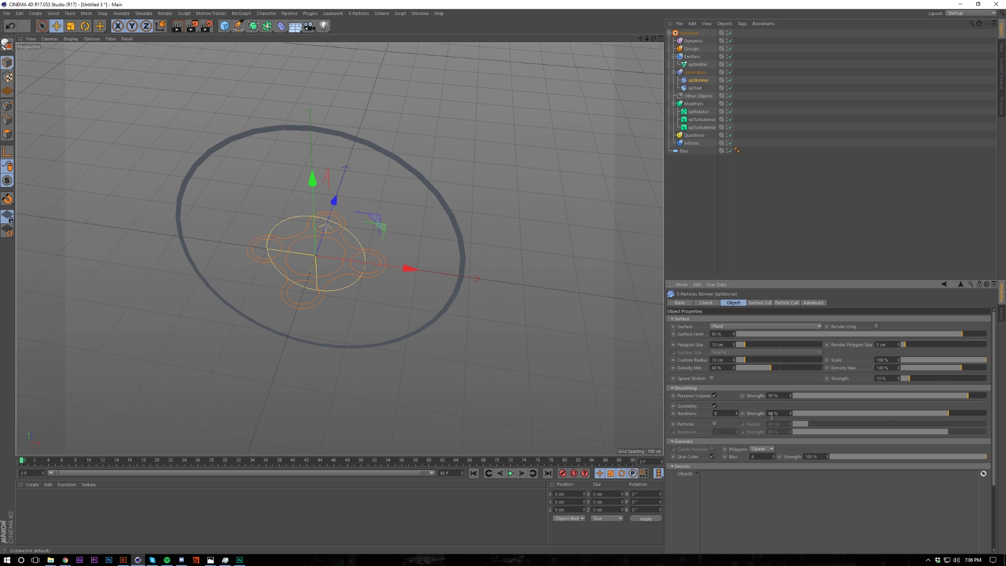
click(780, 413)
text(86)
key(Return)
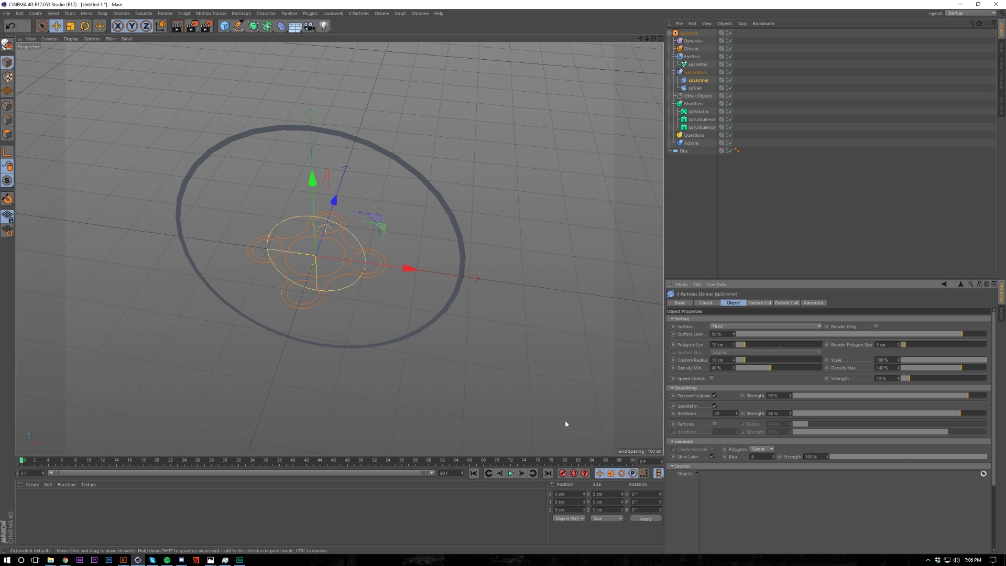
double_click(716, 414)
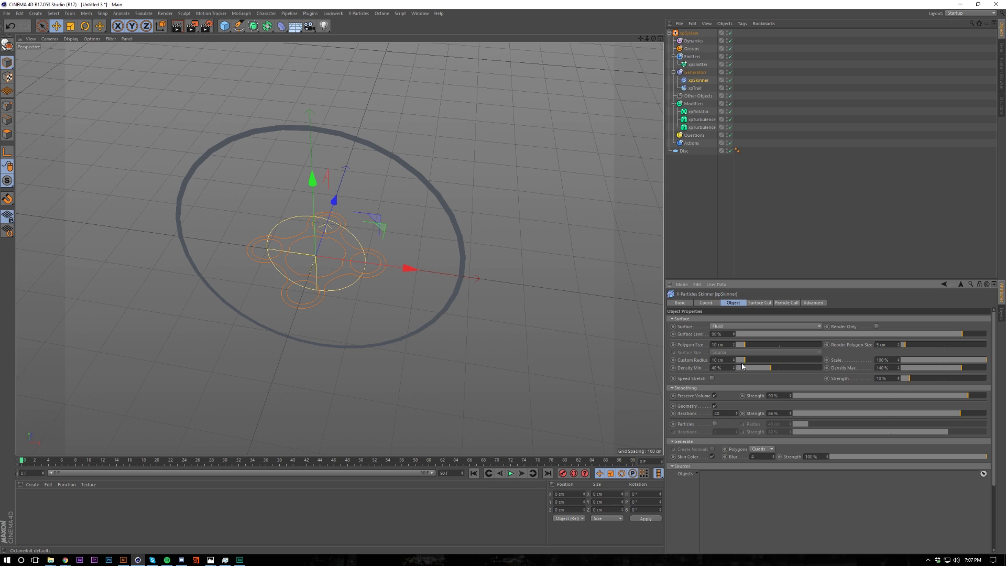
- Set both the Skinner's polygon size and its render polygon size to 3 cm
click(728, 345)
text(3)
click(891, 344)
text(3)
key(Return)
- Add the Trail object and the particle emitter to the Skinner's source objects
drag(699, 80, 726, 512)
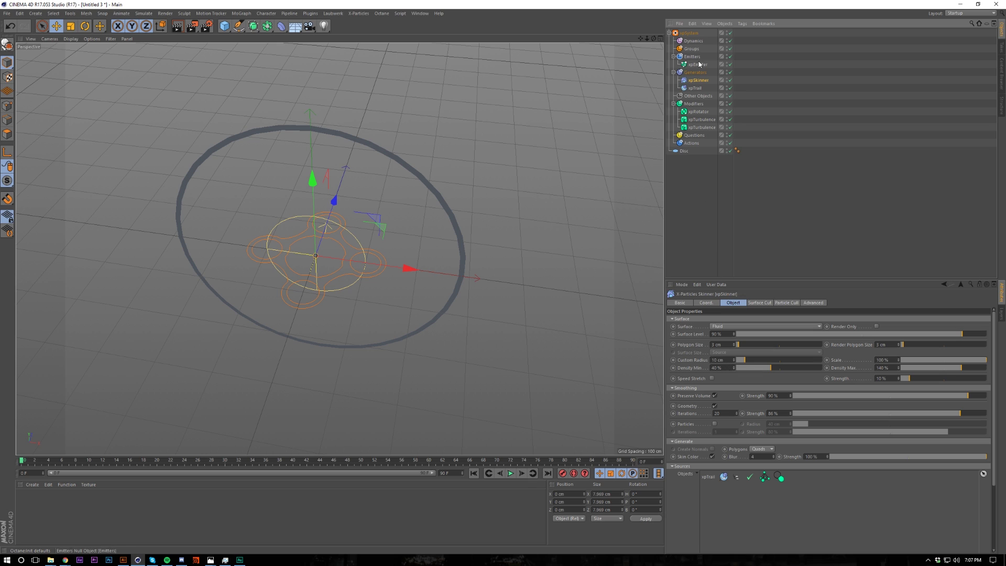
drag(698, 64, 737, 176)
drag(744, 527, 744, 526)
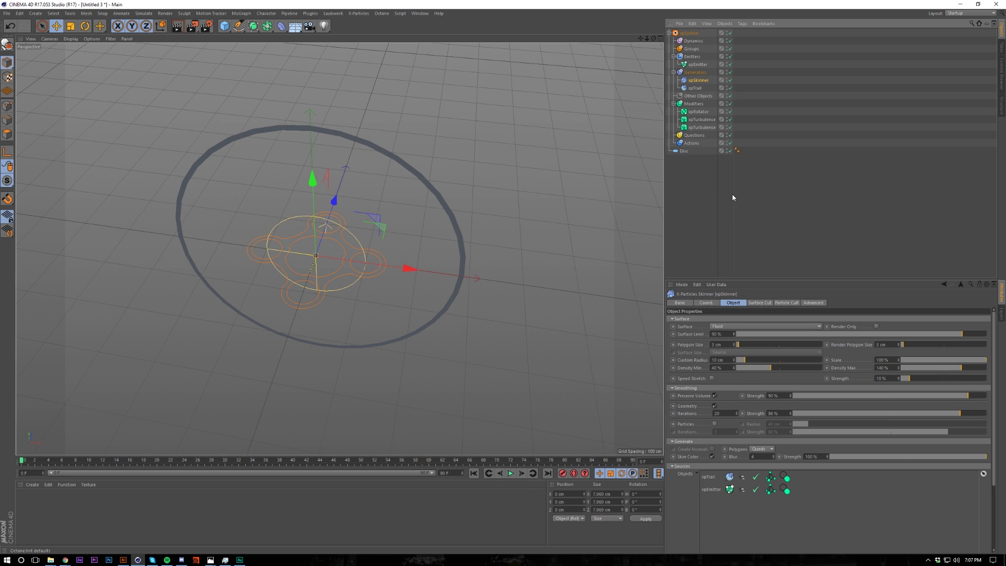
click(740, 207)
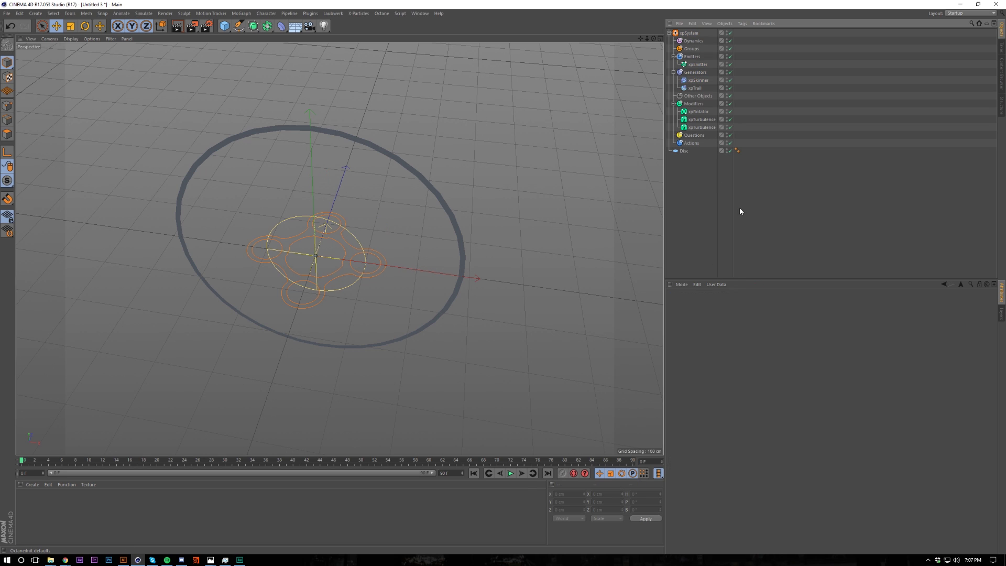
click(698, 80)
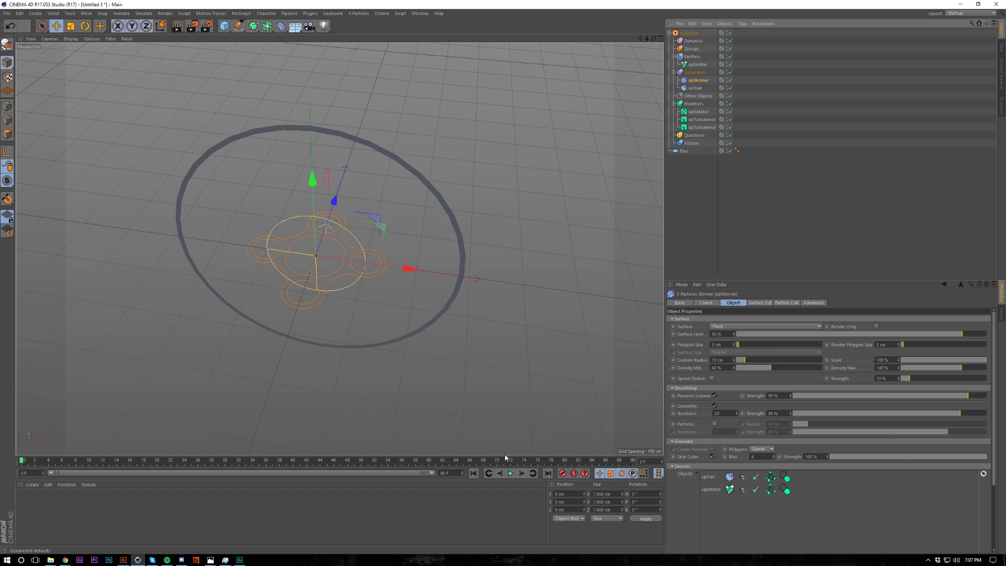
- Hide the disc in the viewport and play the simulation for a few frames to generate the skinned mesh
click(726, 152)
click(594, 362)
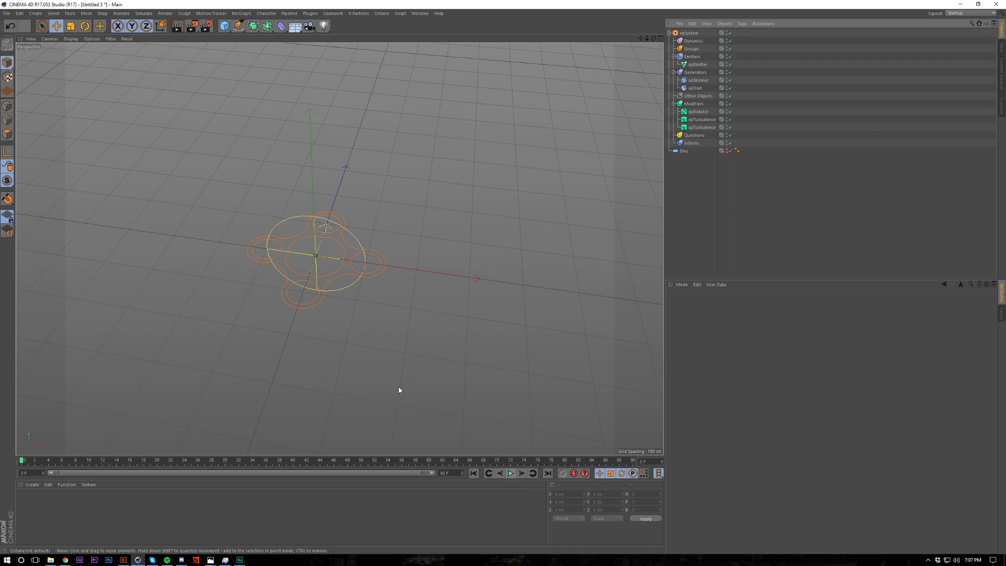
scroll(310, 250, up, 5)
scroll(329, 142, down, 5)
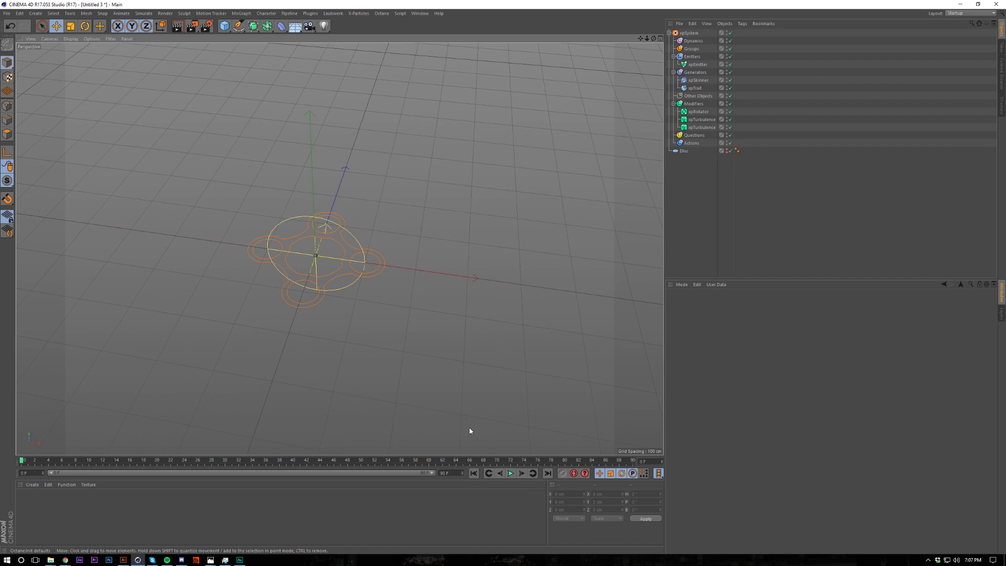
click(511, 473)
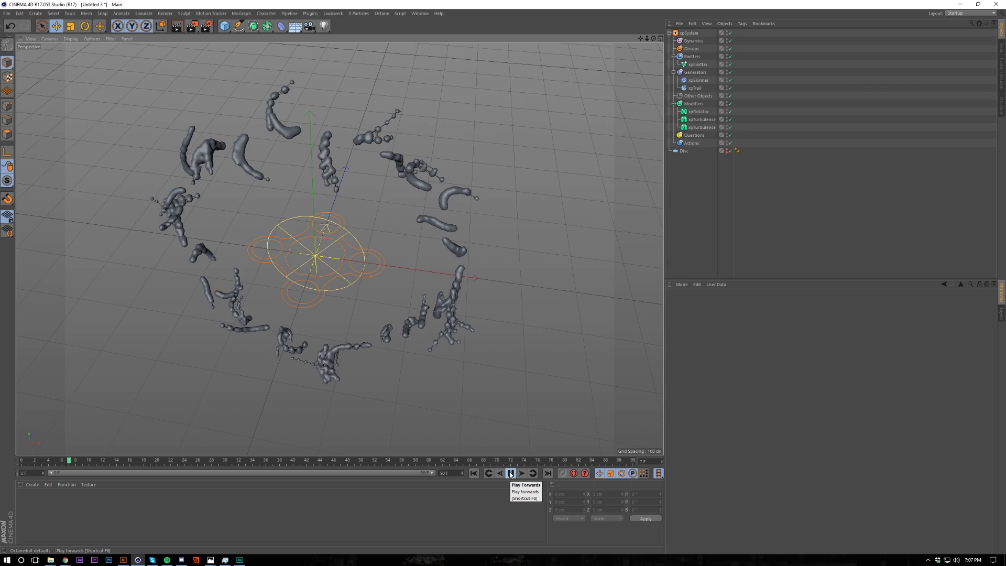
click(511, 473)
- Examine the skinned strands from a lower angle and look through the Trail and Skinner settings
alt+drag(374, 265, 401, 200)
alt+middle_drag(400, 201, 404, 280)
scroll(395, 176, up, 3)
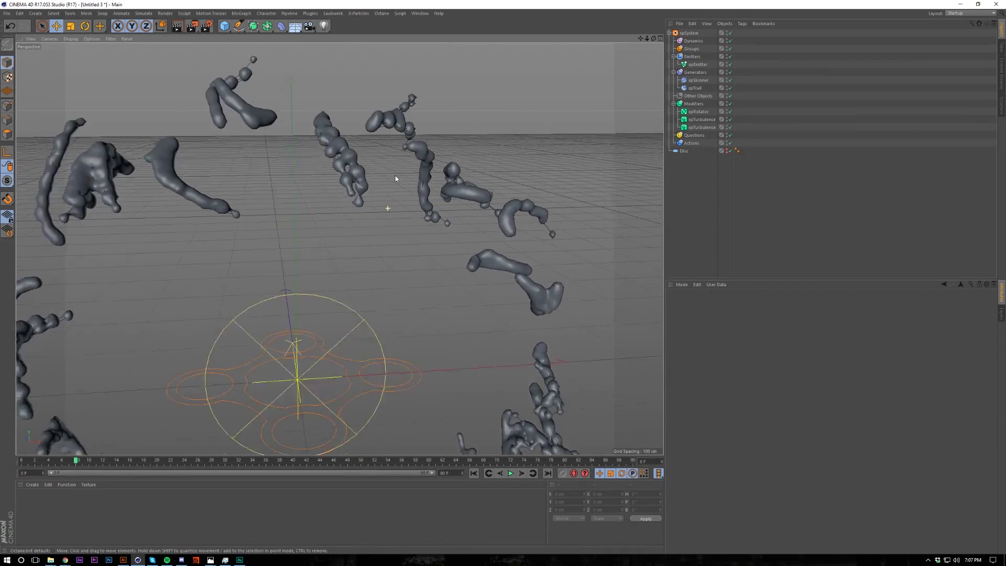
scroll(395, 176, down, 3)
click(695, 88)
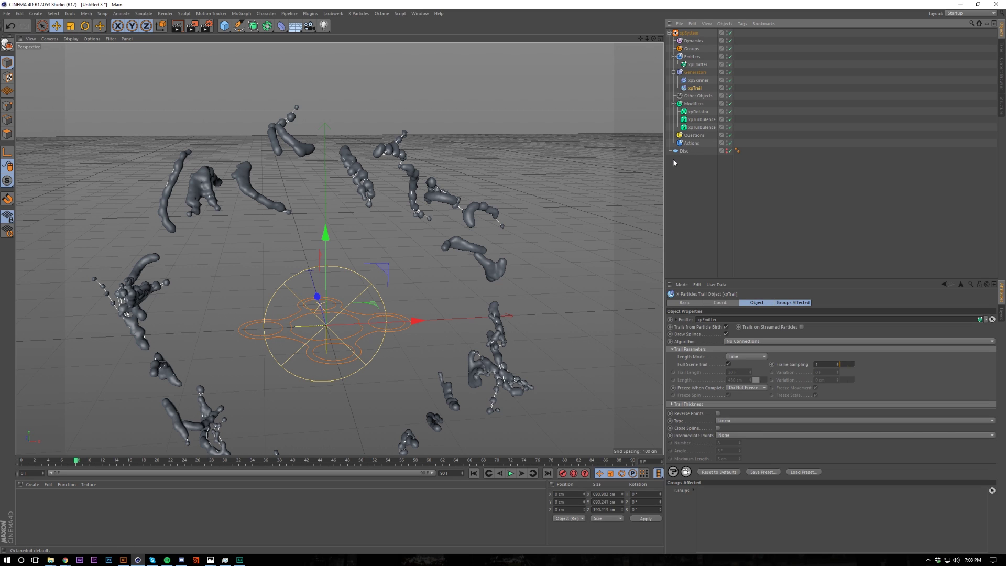
click(700, 82)
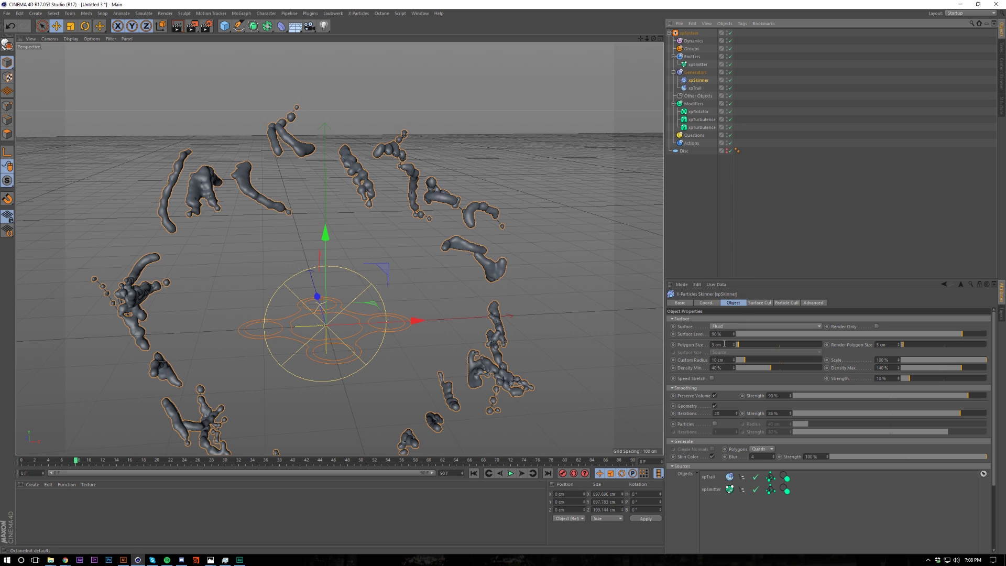
drag(727, 346, 705, 345)
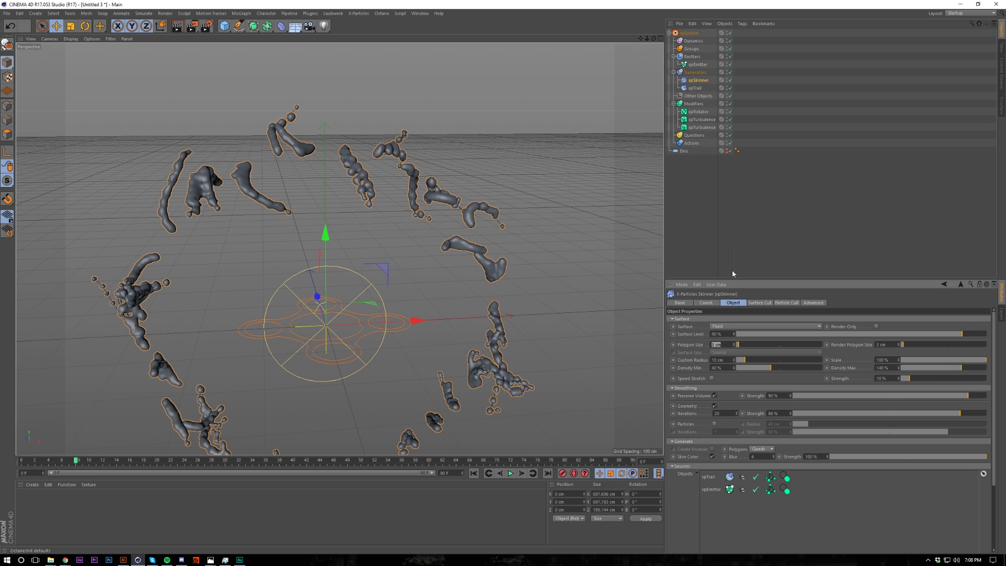
click(781, 255)
click(696, 87)
click(698, 81)
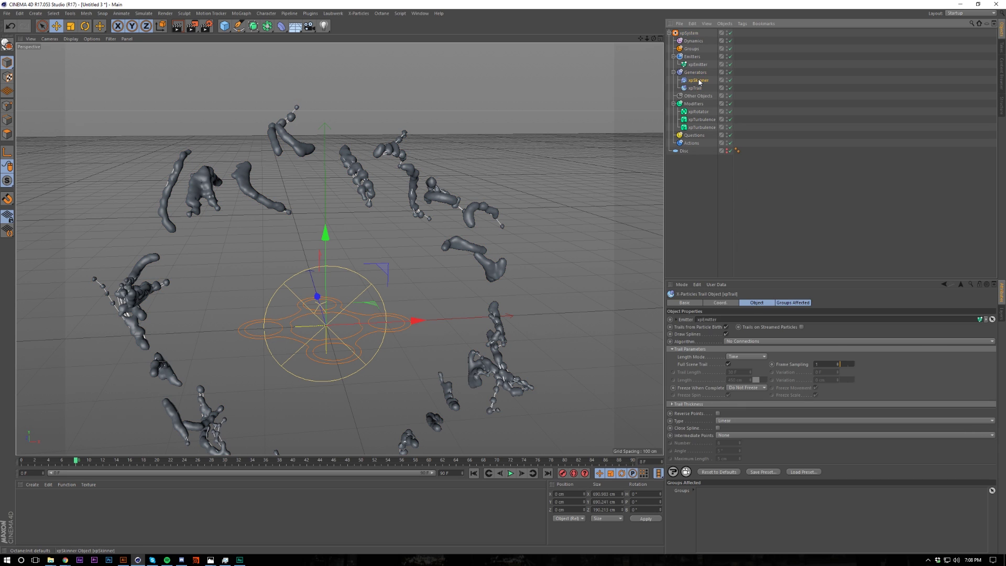
click(697, 88)
- Set the Skinner's generated polygon type to Tris
click(698, 81)
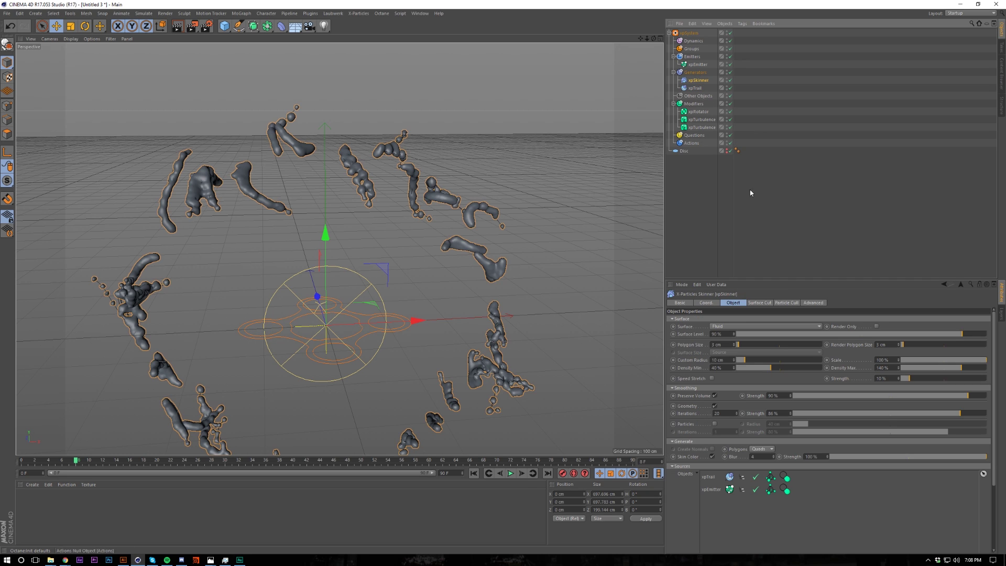
click(758, 449)
click(758, 458)
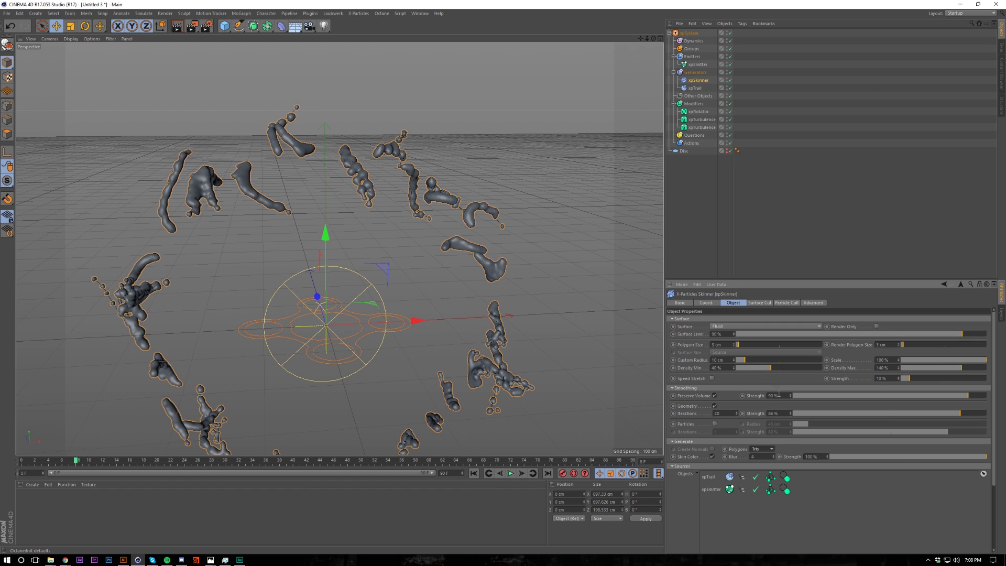
- Try a custom radius of 5 cm for the Skinner
click(729, 360)
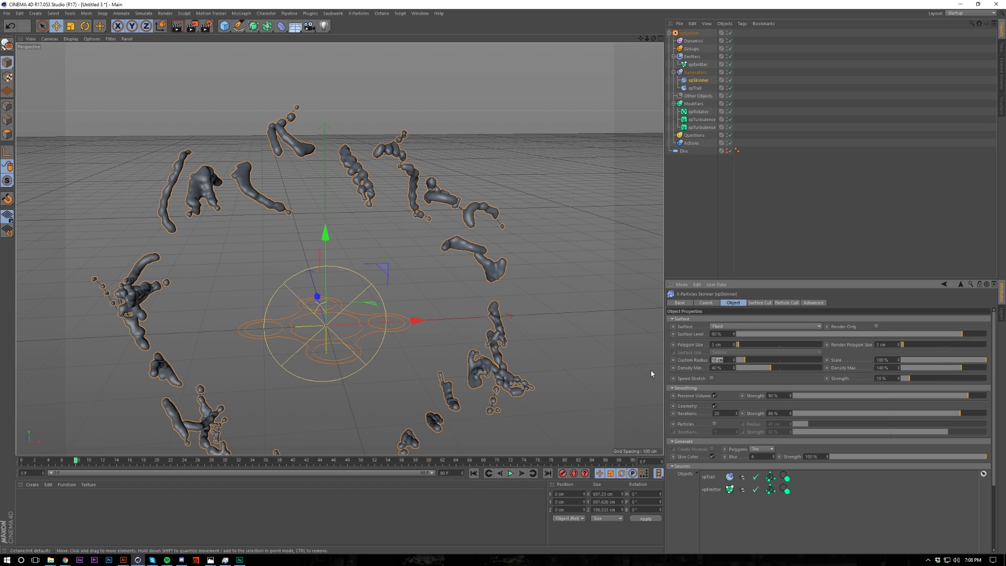
text(5)
key(Return)
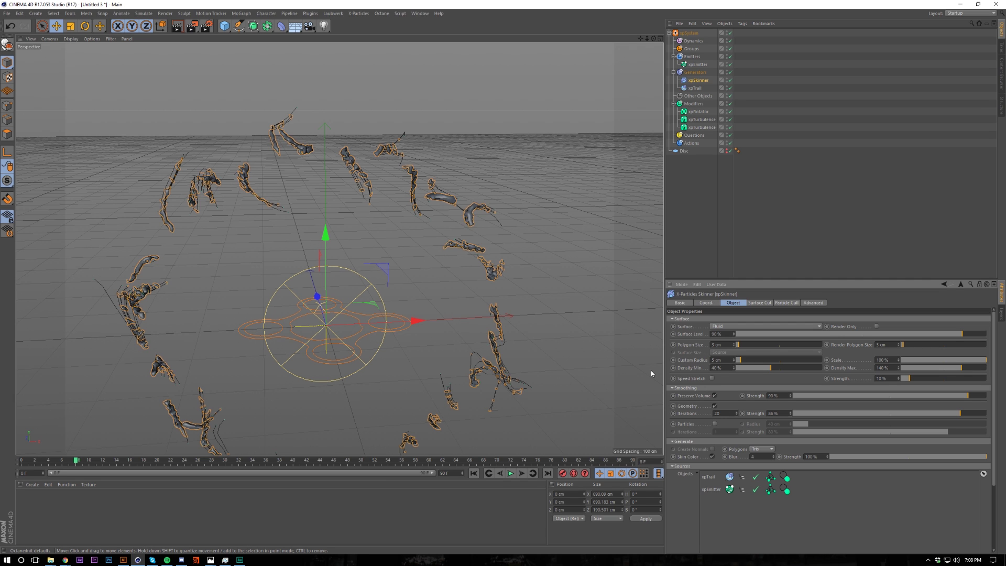
- Set the Skinner's custom radius to 9 cm and check the thickness of the strands
drag(729, 360, 702, 361)
text(9)
key(Return)
scroll(471, 254, up, 3)
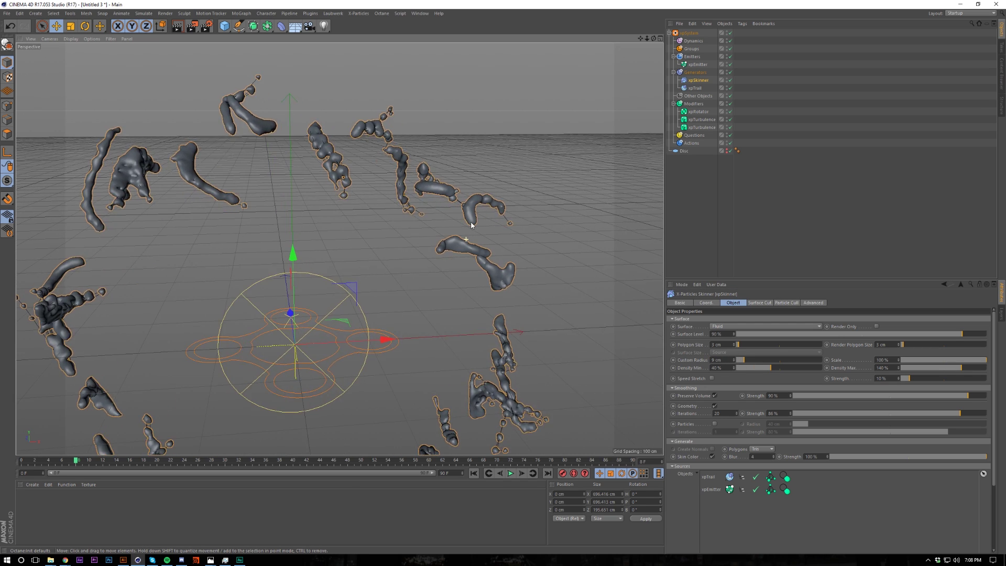
scroll(471, 254, down, 3)
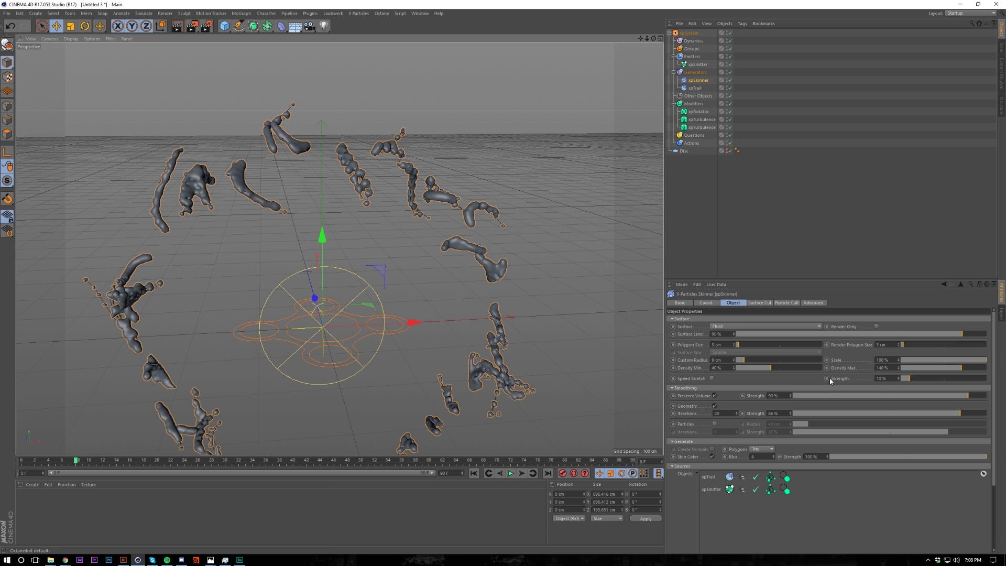
- Try a much higher geometry smoothing iteration count on the Skinner and inspect the stretched strands up close
click(726, 413)
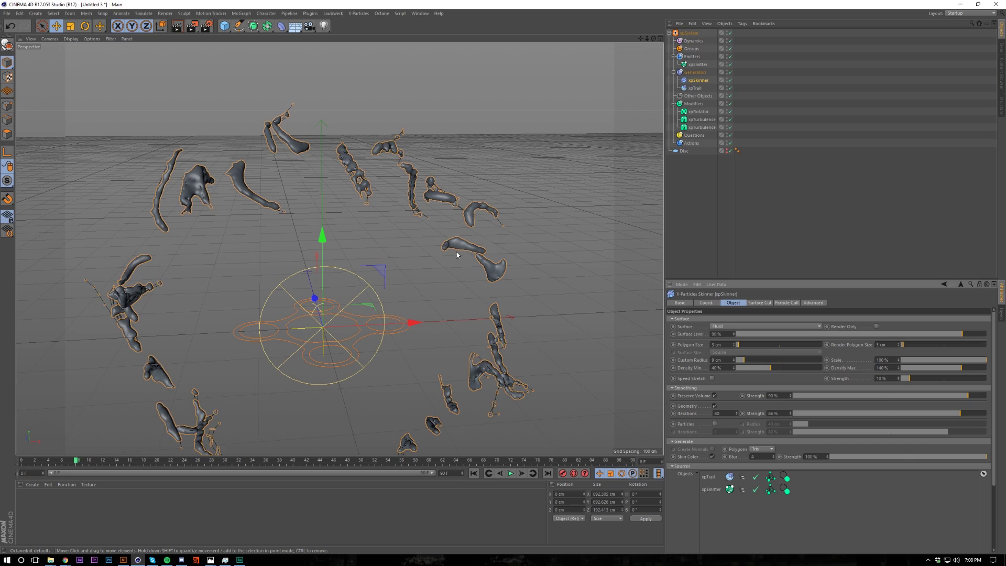
alt+right_drag(463, 247, 457, 226)
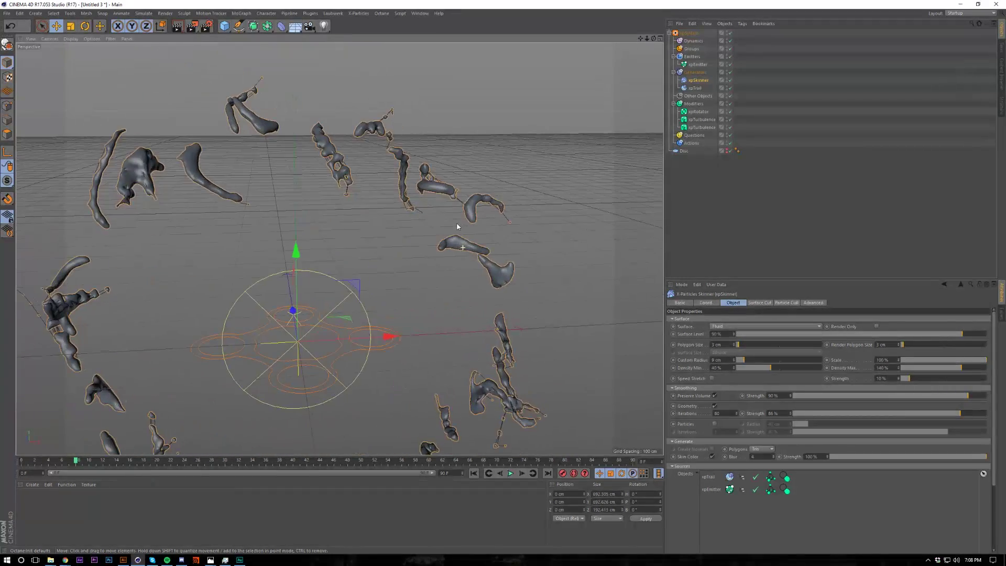
scroll(329, 191, down, 1)
scroll(394, 110, up, 8)
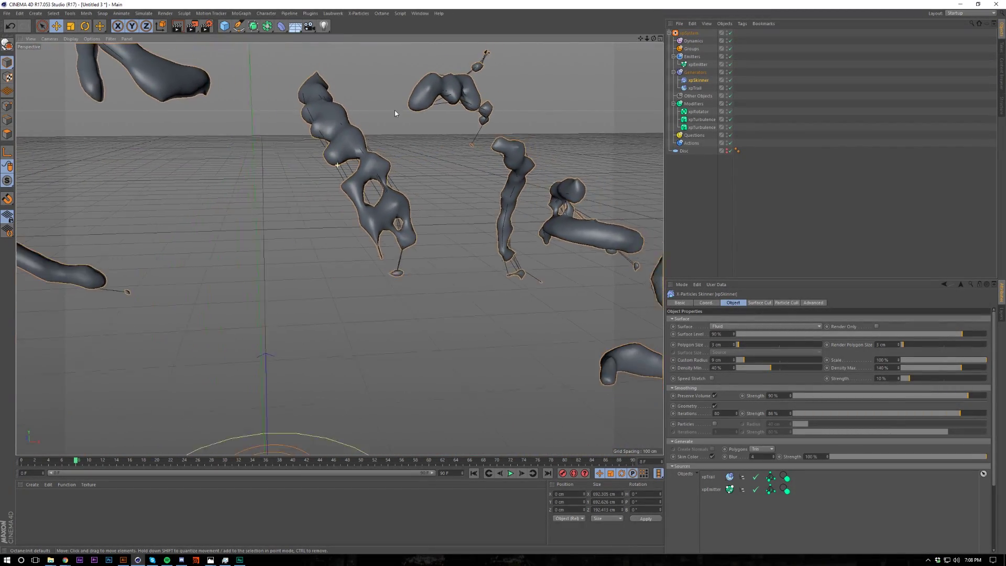
alt+right_drag(395, 110, 351, 223)
alt+middle_drag(351, 222, 404, 195)
alt+right_drag(195, 234, 259, 79)
scroll(211, 267, up, 4)
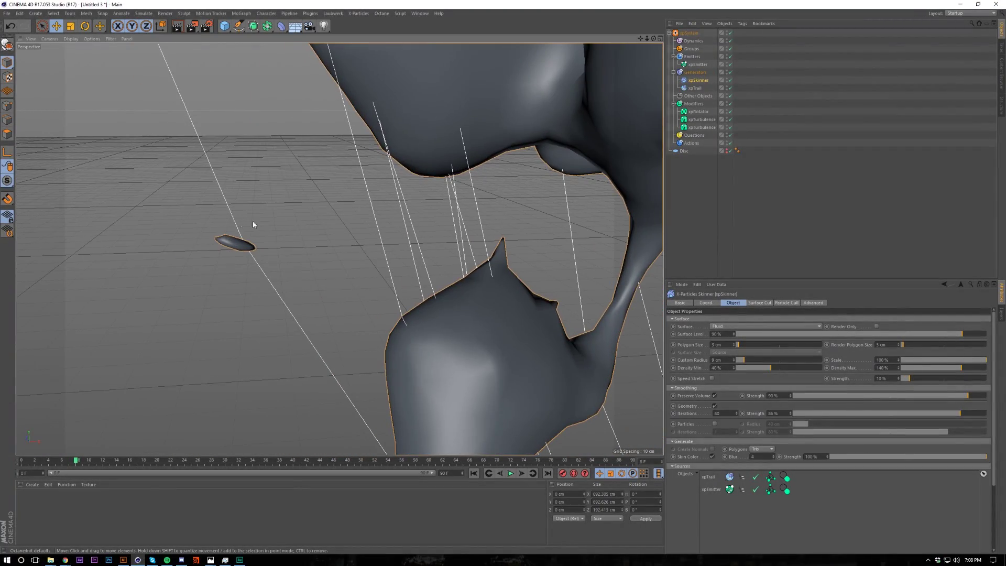
- Set the Skinner's geometry smoothing iterations to 20
click(722, 413)
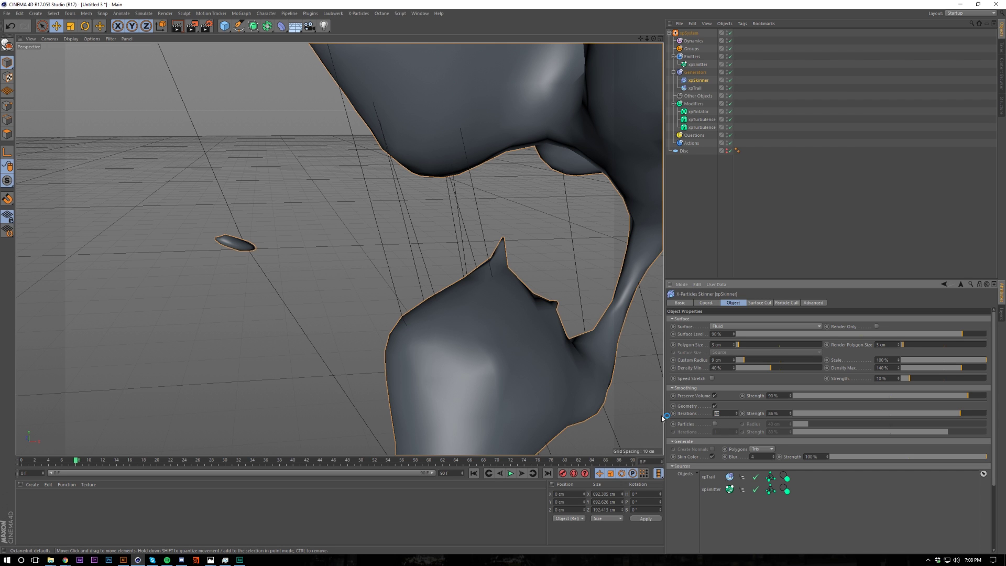
text(20)
key(Return)
scroll(315, 257, down, 3)
scroll(259, 243, up, 3)
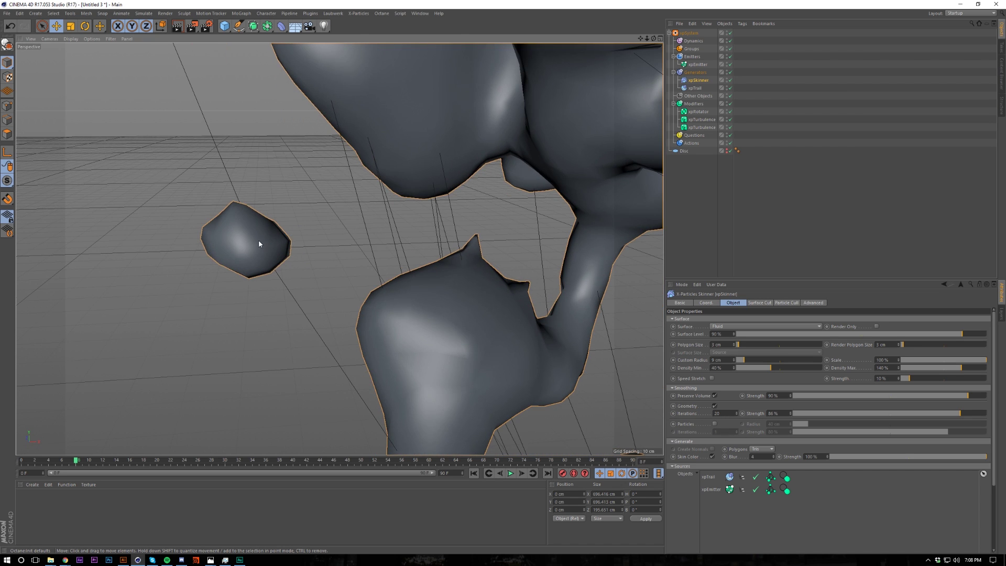
- Examine the detached droplets and connected strands of the skinned mesh up close, and the whole ring from farther away
alt+middle_drag(259, 240, 343, 274)
scroll(329, 273, down, 2)
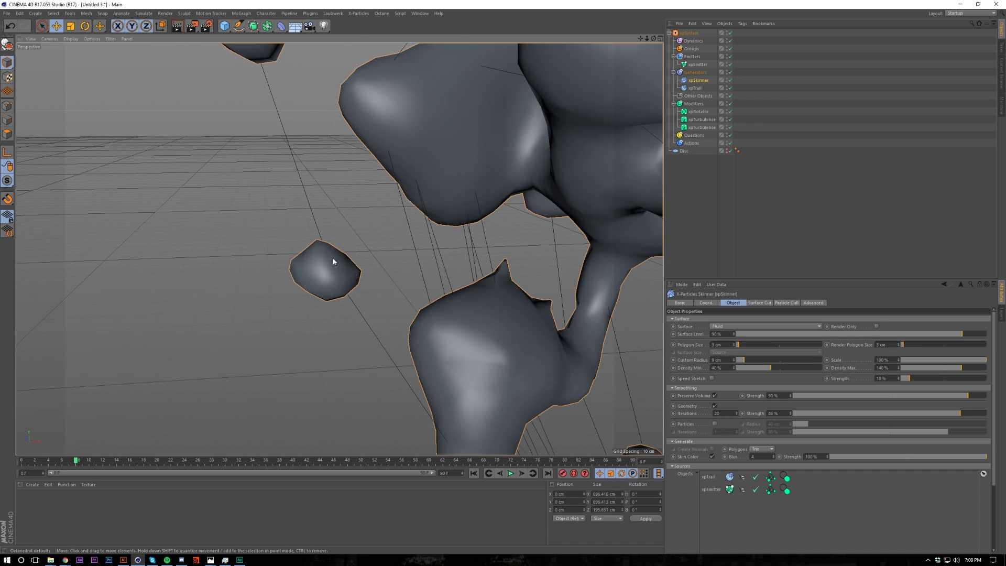
mouse_move(333, 258)
alt+right_down()
mouse_move(321, 314)
mouse_move(336, 244)
alt+right_up()
mouse_move(327, 265)
alt+mouse_down()
mouse_move(309, 234)
mouse_move(321, 278)
alt+mouse_up()
alt+right_drag(320, 260, 311, 366)
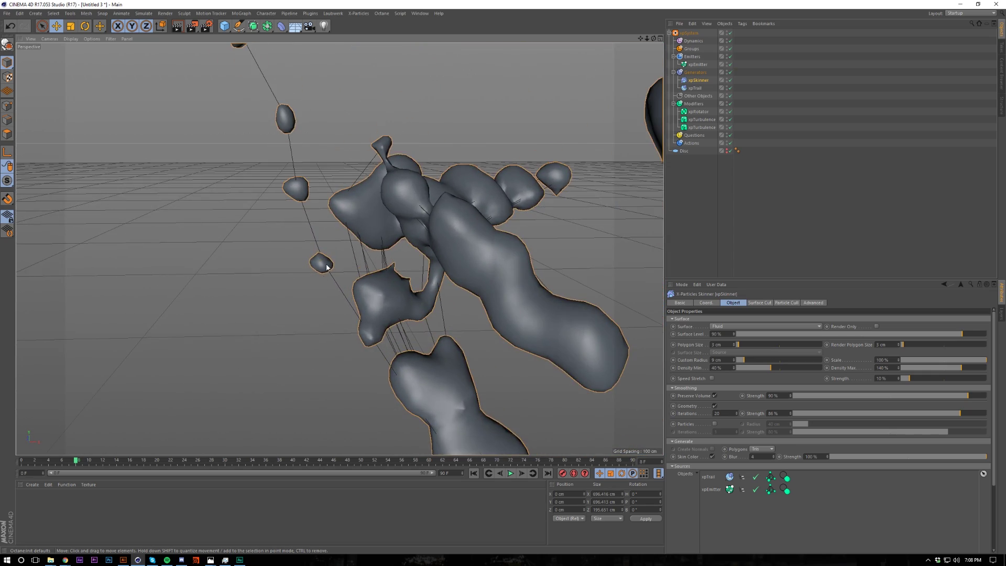
alt+middle_drag(327, 267, 313, 300)
alt+right_drag(312, 301, 309, 350)
alt+middle_drag(441, 333, 362, 282)
alt+right_drag(388, 289, 386, 341)
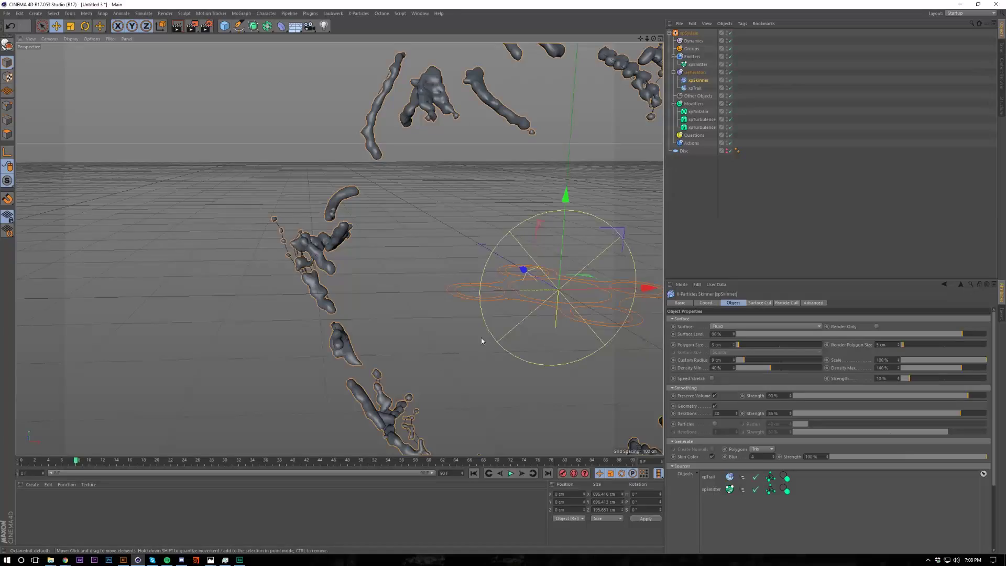
alt+drag(481, 340, 470, 317)
alt+right_drag(480, 450, 476, 394)
alt+middle_drag(475, 394, 502, 420)
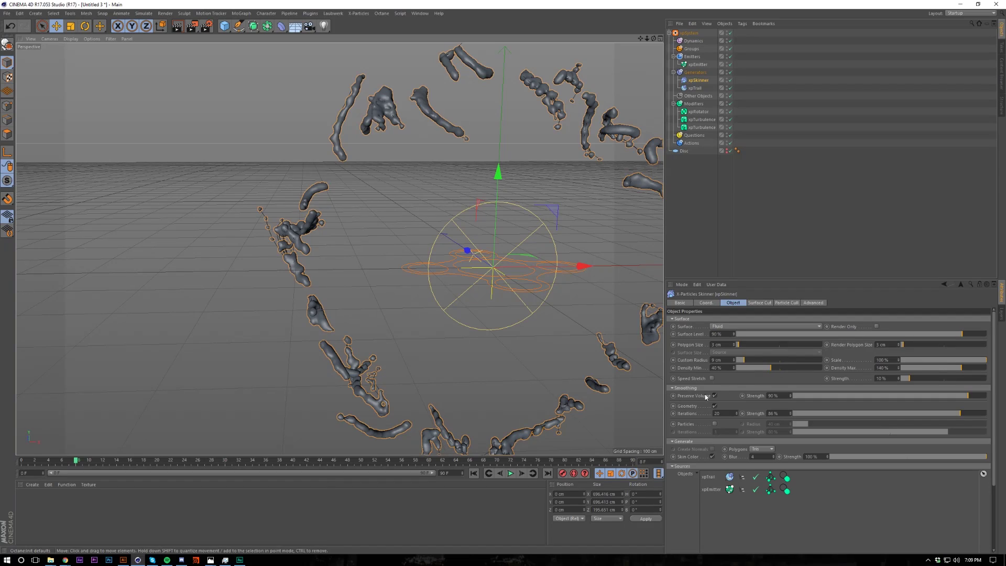
- Set the Skinner's geometry smoothing iterations to 40 and check the smoothed mesh with nothing selected
drag(725, 414, 714, 413)
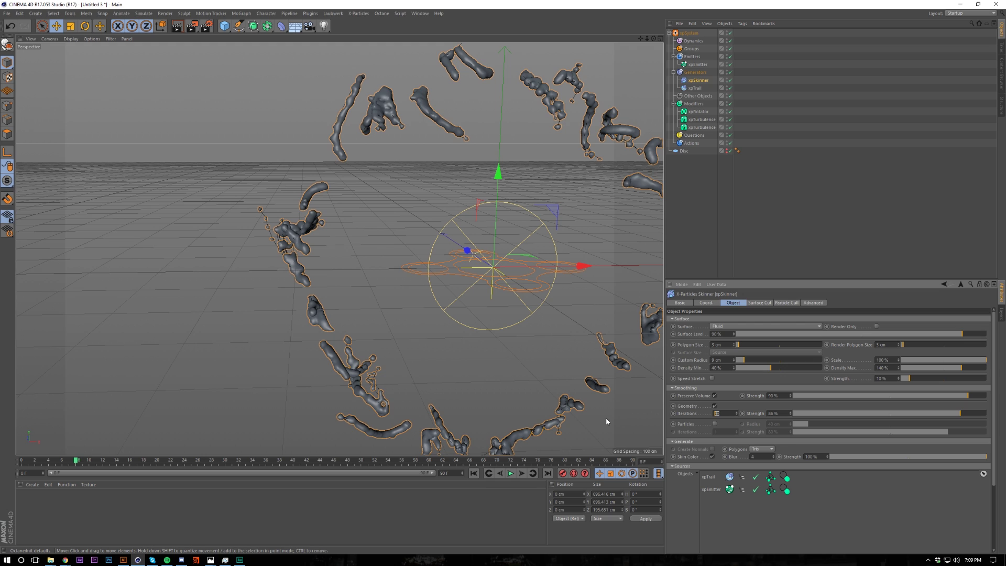
text(40)
key(Return)
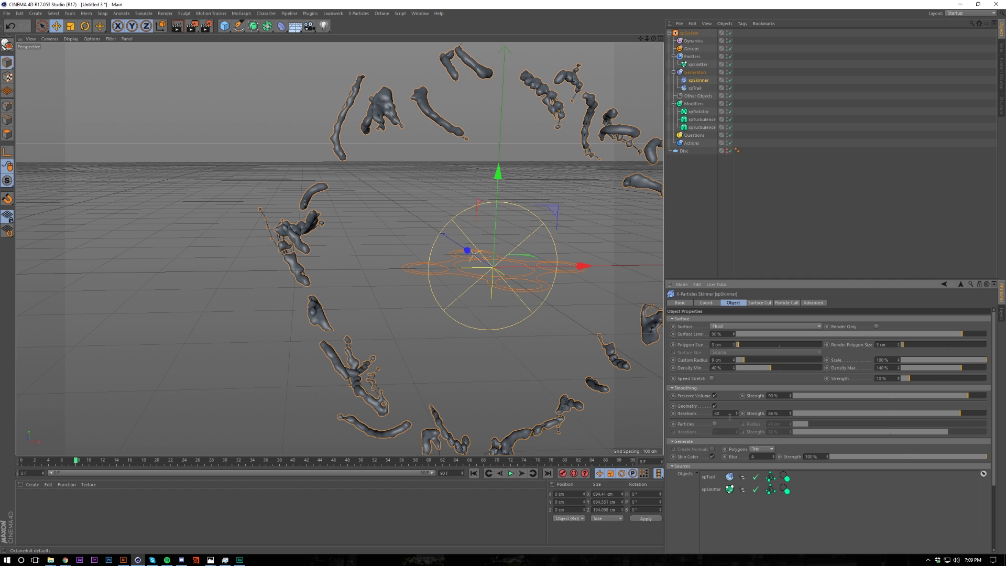
click(411, 324)
scroll(335, 319, up, 2)
scroll(335, 345, down, 2)
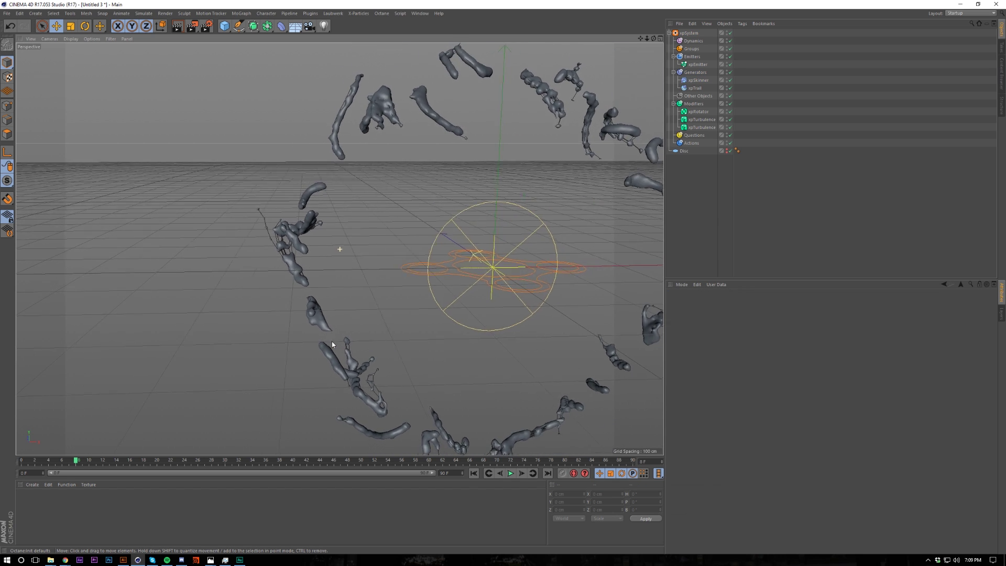
alt+middle_drag(334, 345, 148, 369)
- Set the Skinner's polygon size to 6 cm, then deselect the object
click(698, 80)
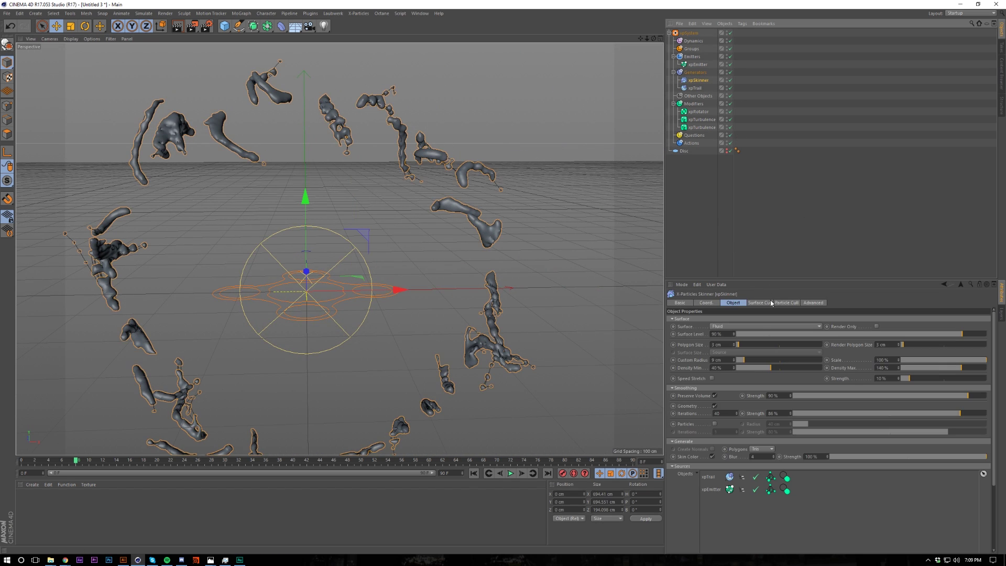
double_click(722, 346)
text(6)
key(Return)
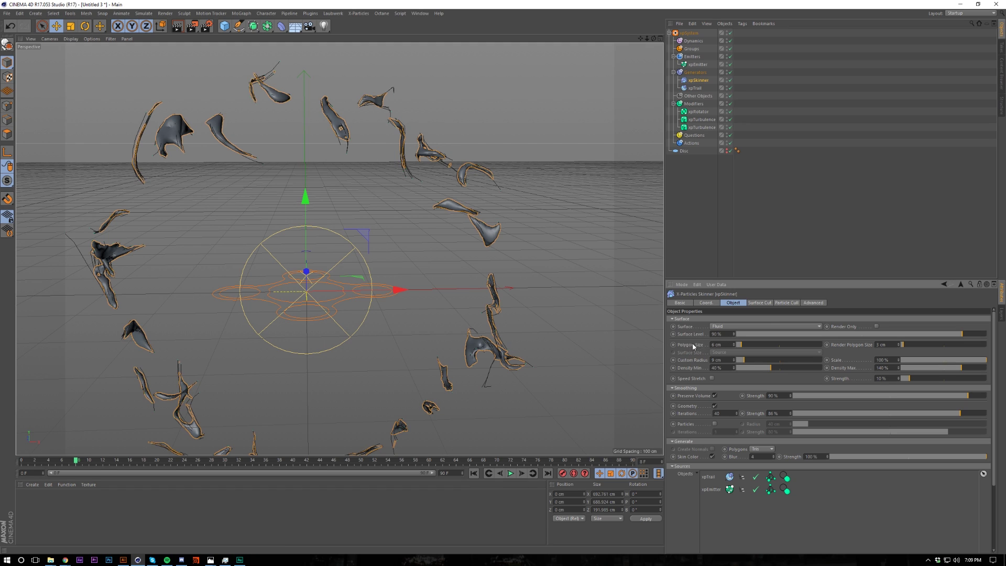
double_click(876, 345)
click(760, 204)
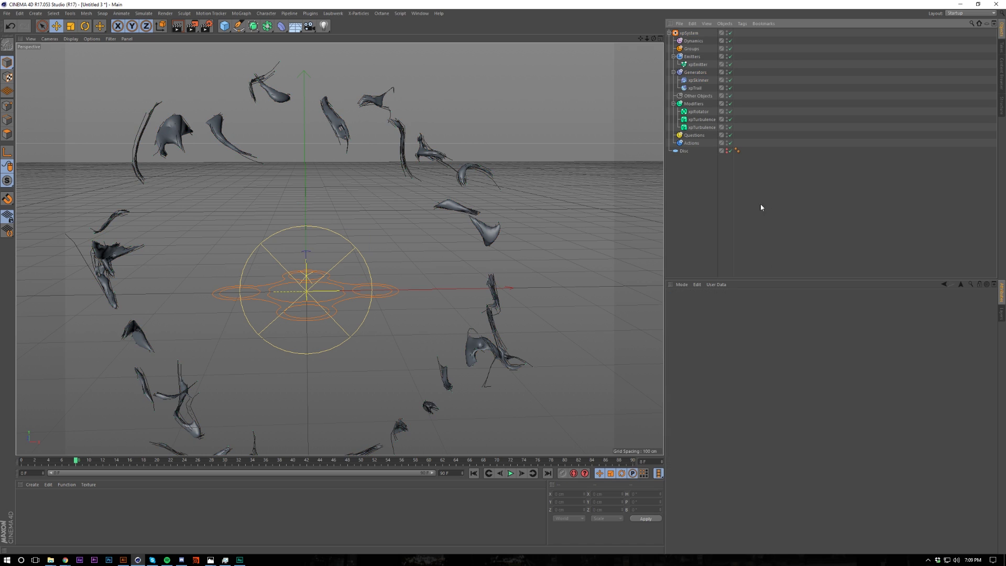
- Open the Octane Live Viewer, place it beside the ring and start a live render of the mesh
click(382, 12)
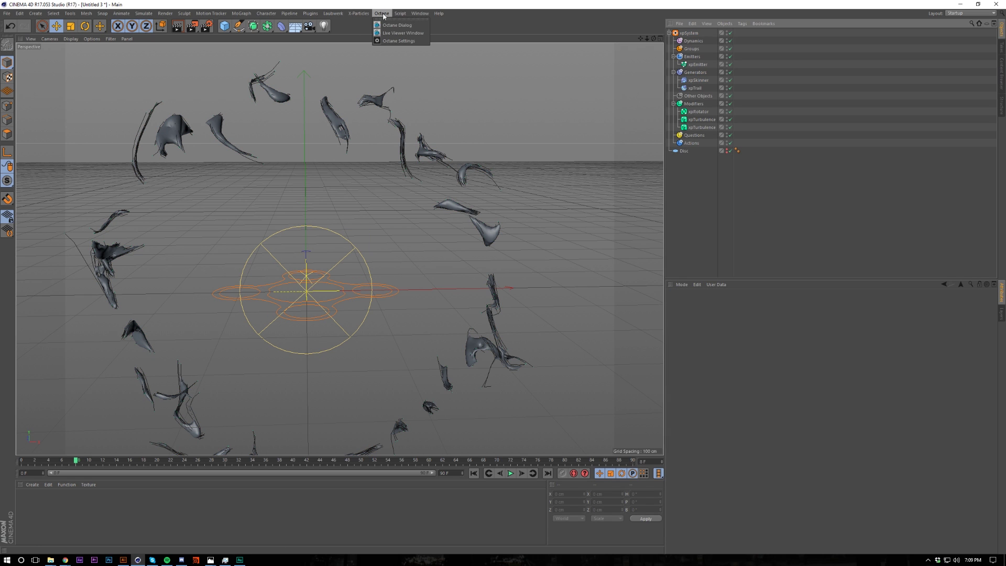
click(385, 41)
drag(292, 156, 694, 203)
click(563, 219)
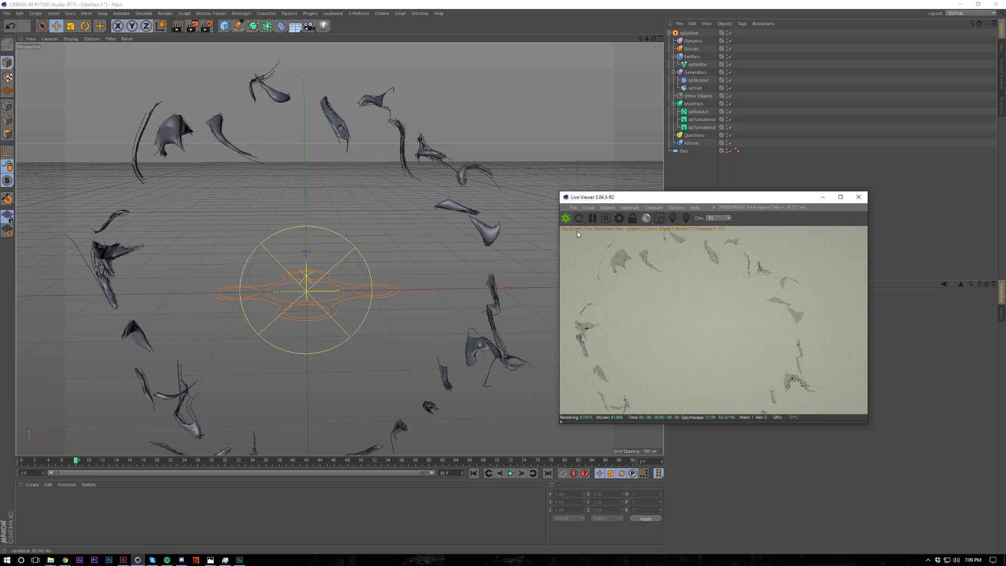
scroll(429, 173, up, 8)
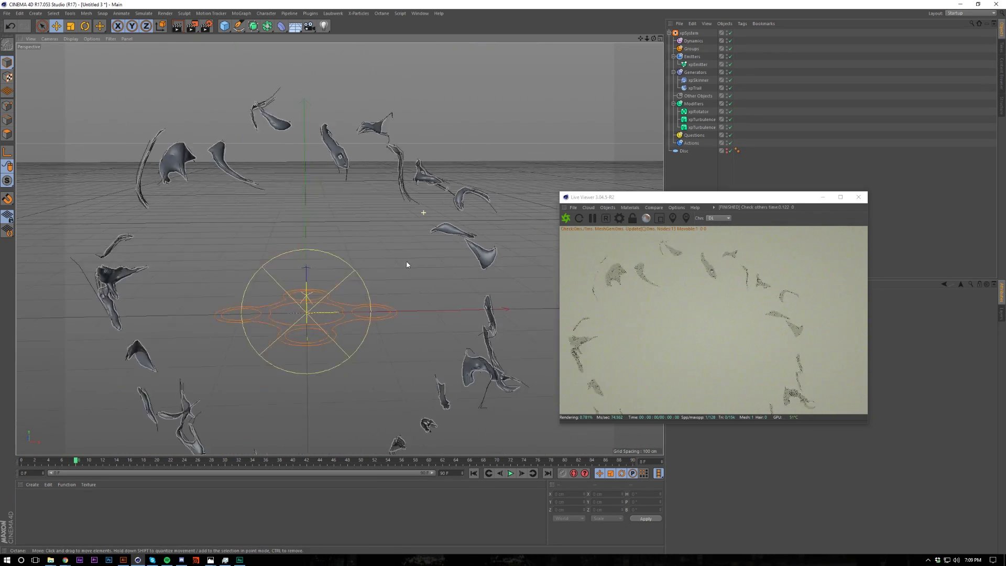
scroll(483, 231, down, 8)
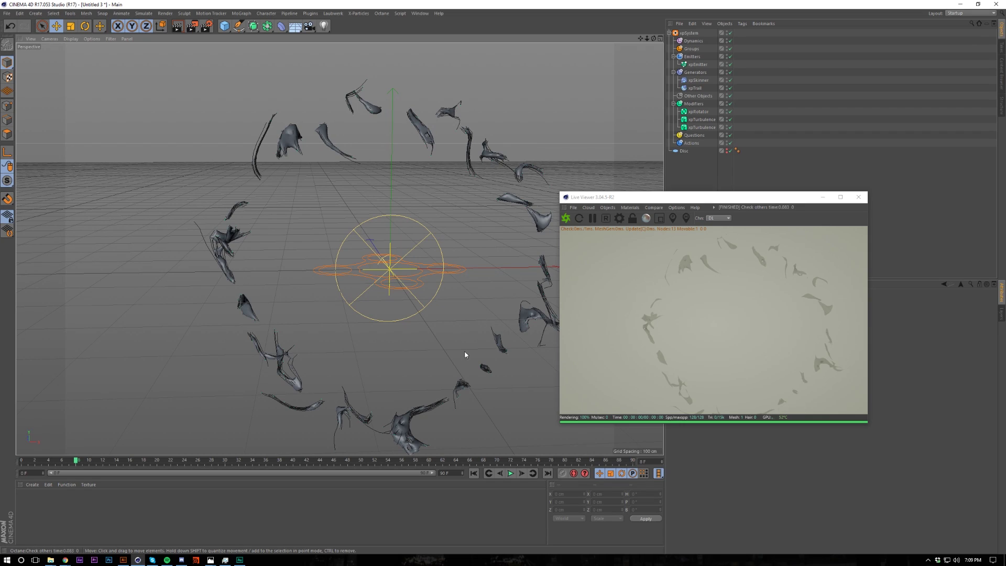
- Play the simulation forward to frame 14 and move the Live Viewer away from the object list
click(511, 473)
click(511, 474)
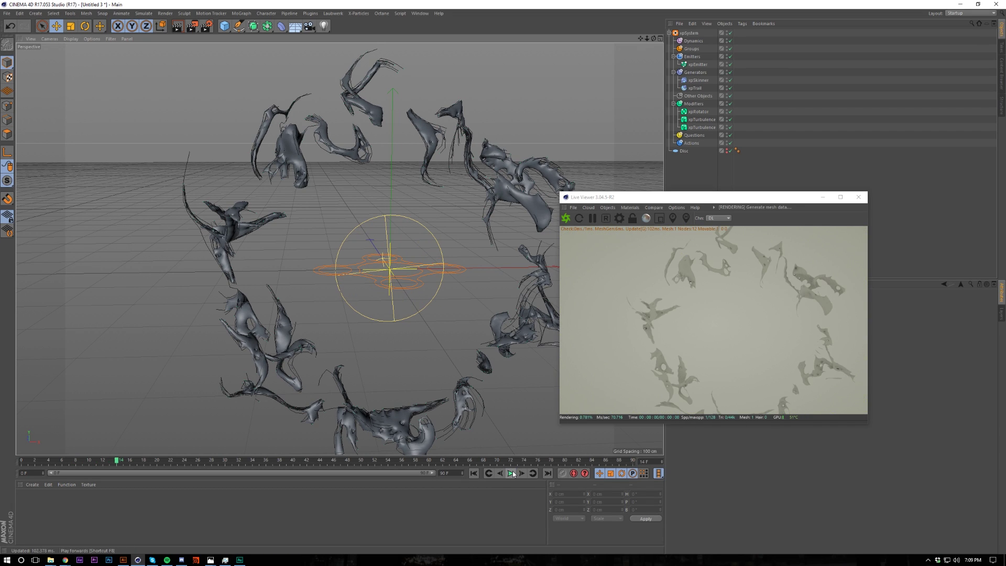
drag(619, 200, 298, 193)
- Disable the Skinner and hide the Trail object in the viewport, leaving only the particles
click(696, 80)
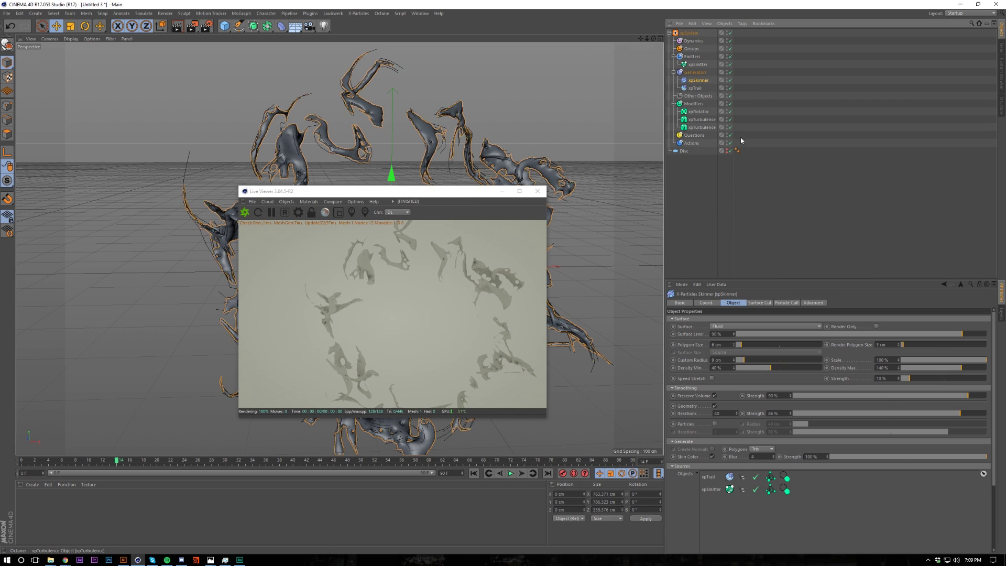
click(730, 81)
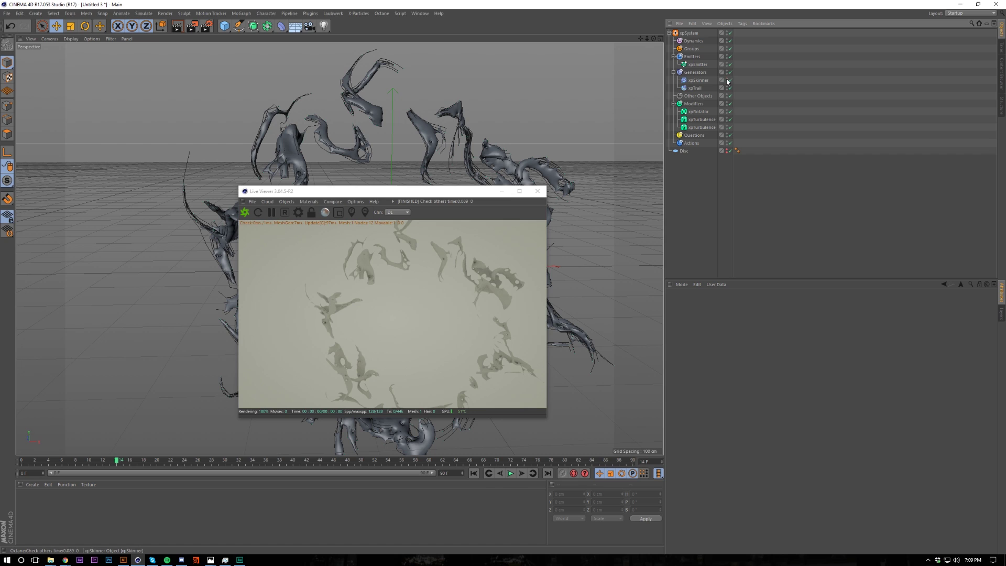
click(728, 81)
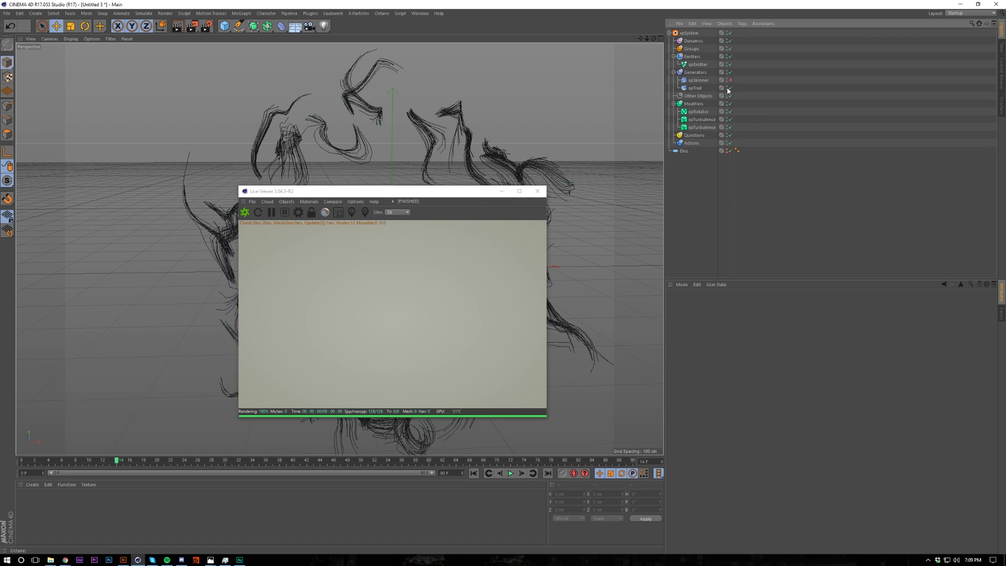
click(727, 87)
click(727, 86)
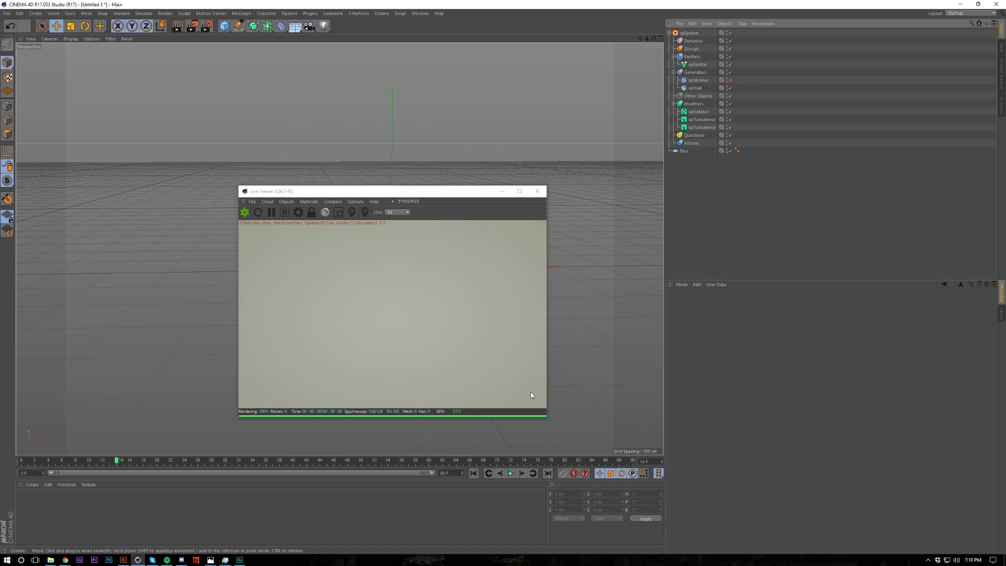
- Play and pause the particle simulation repeatedly, stopping at frame 40
click(511, 474)
click(512, 474)
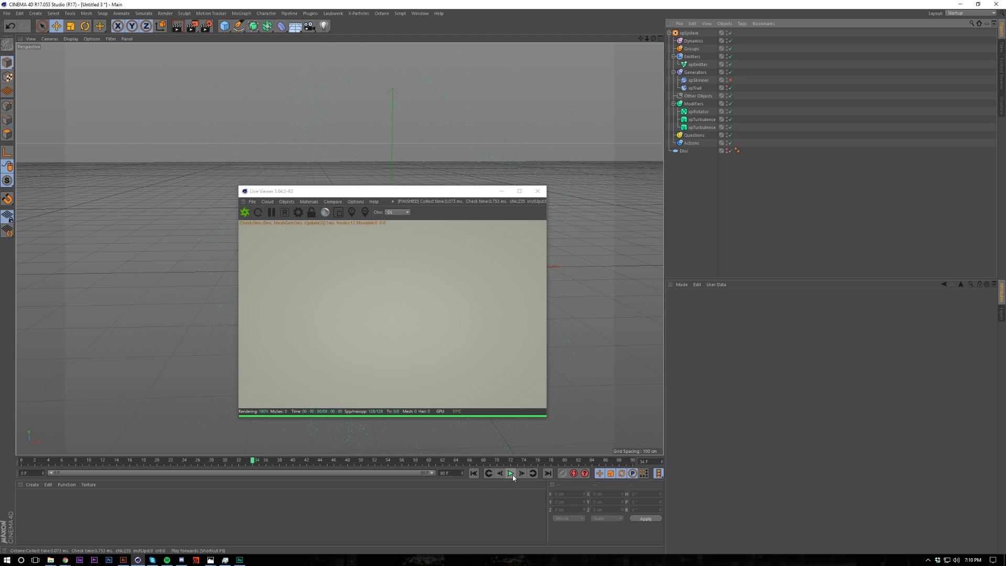
click(511, 474)
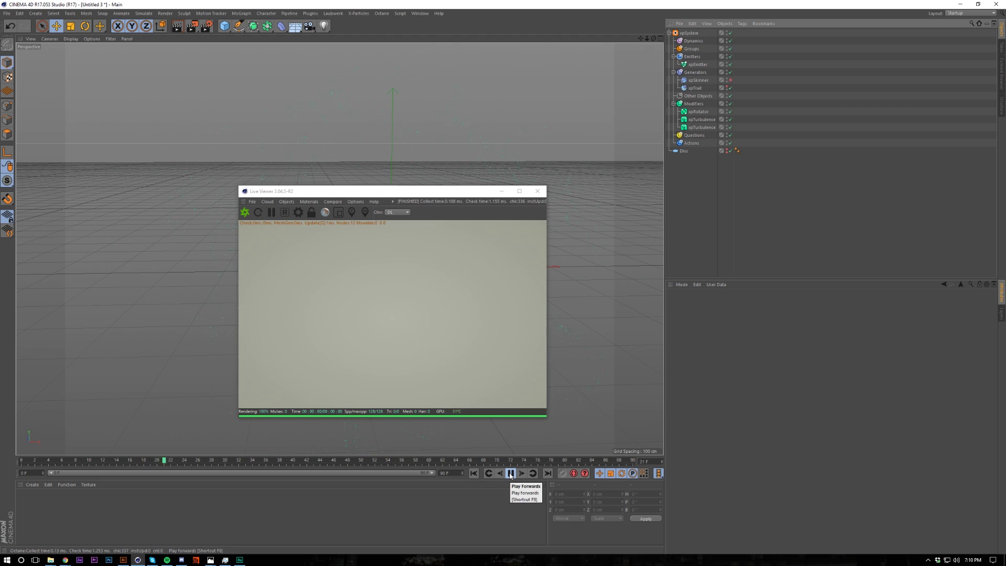
click(511, 474)
click(510, 474)
click(510, 475)
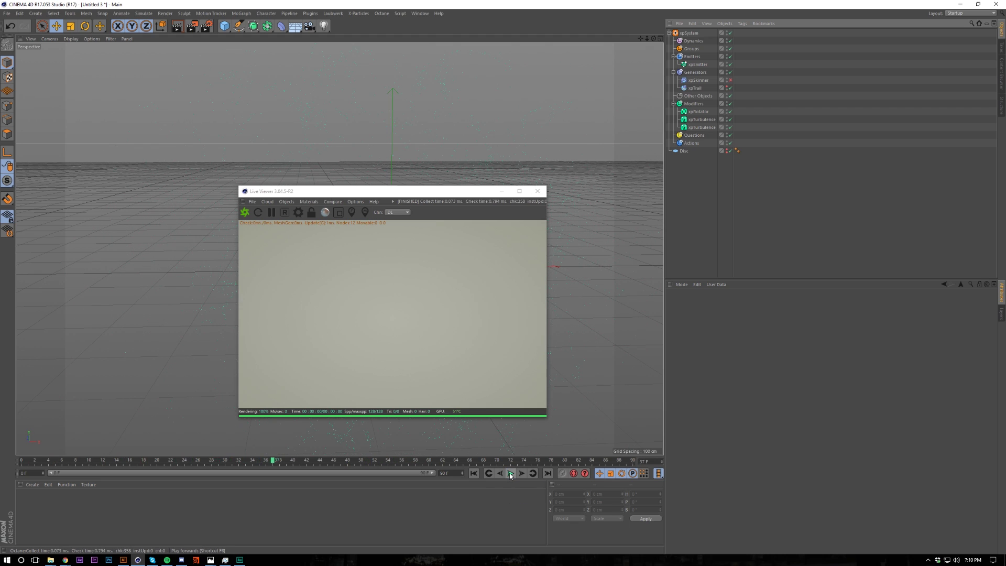
click(511, 474)
- Re-enable the Skinner to mesh the particles at the current frame, and move the Live Viewer clear of the ring
drag(451, 197, 582, 195)
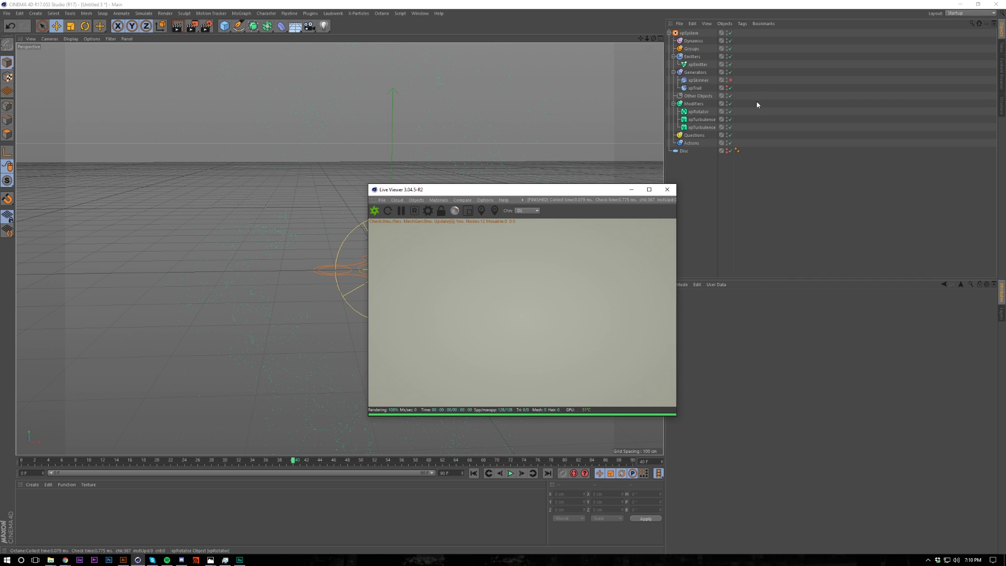
click(730, 80)
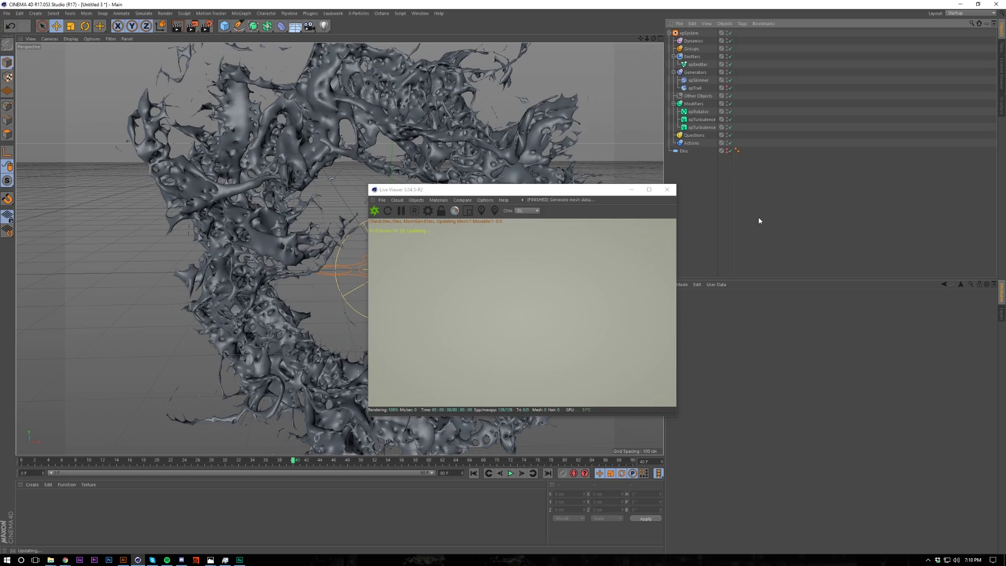
drag(545, 186, 719, 168)
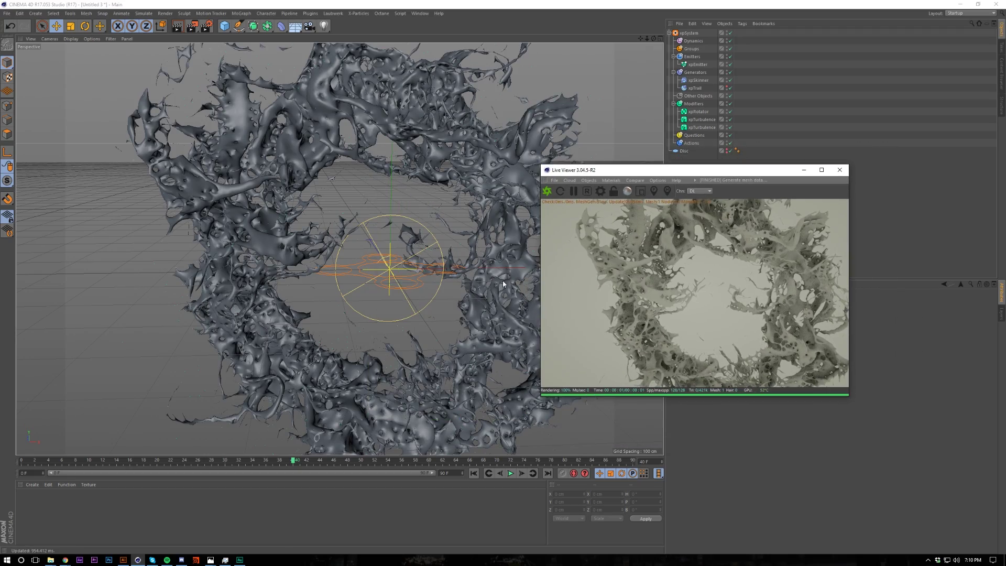
- Examine the skinned ring mesh in the viewport and Octane preview from several distances and framings
scroll(419, 264, down, 3)
scroll(419, 268, up, 3)
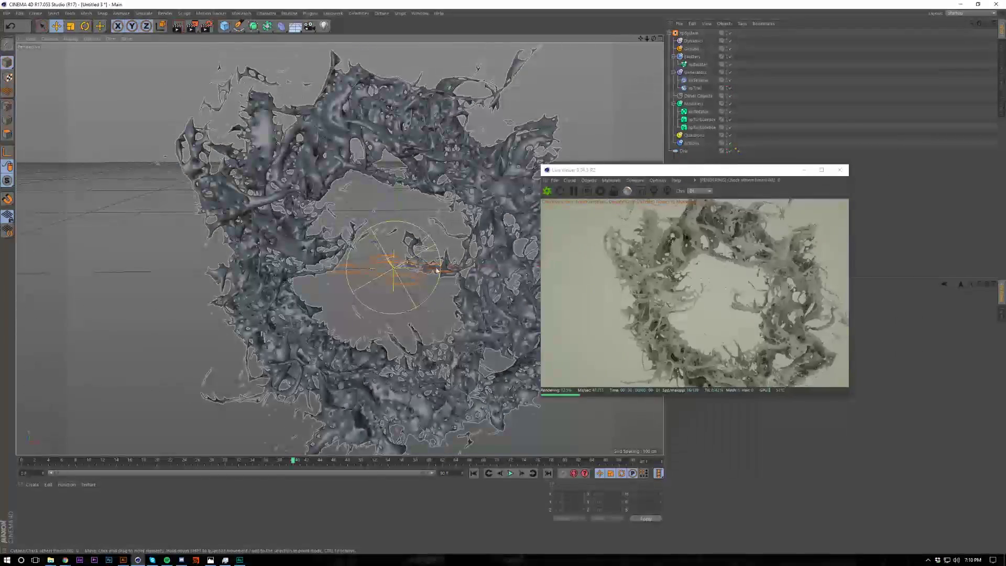
click(696, 81)
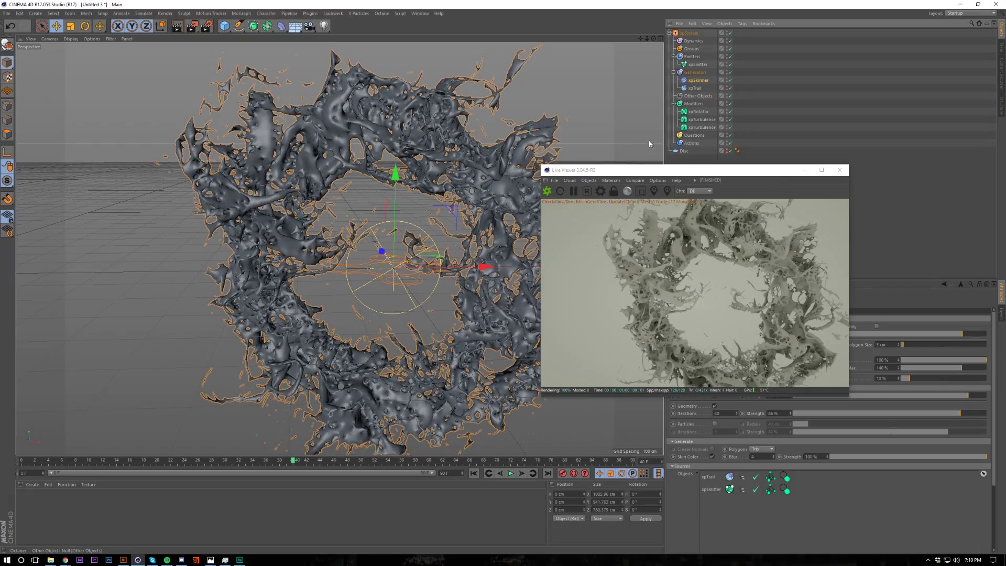
scroll(431, 258, up, 3)
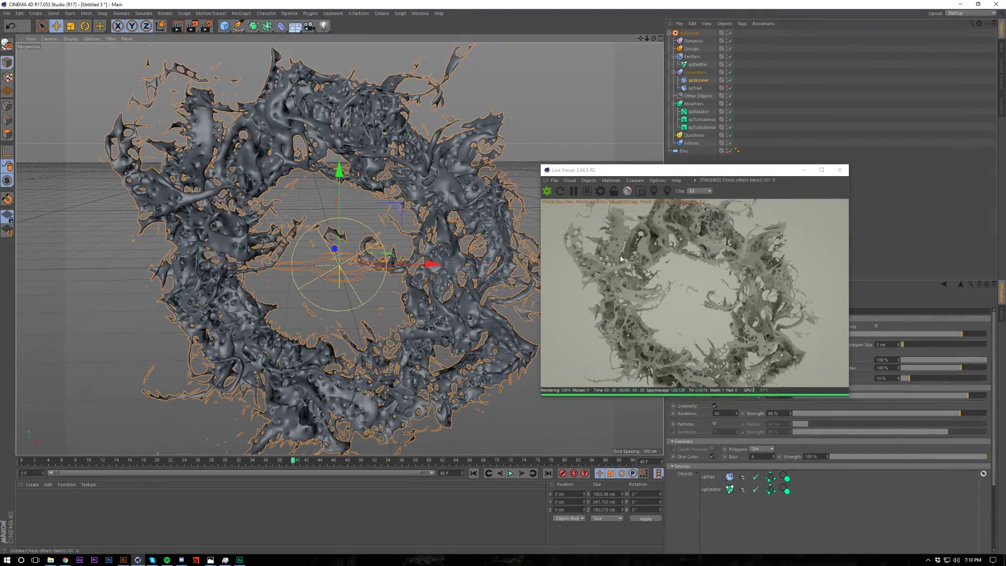
scroll(428, 207, up, 5)
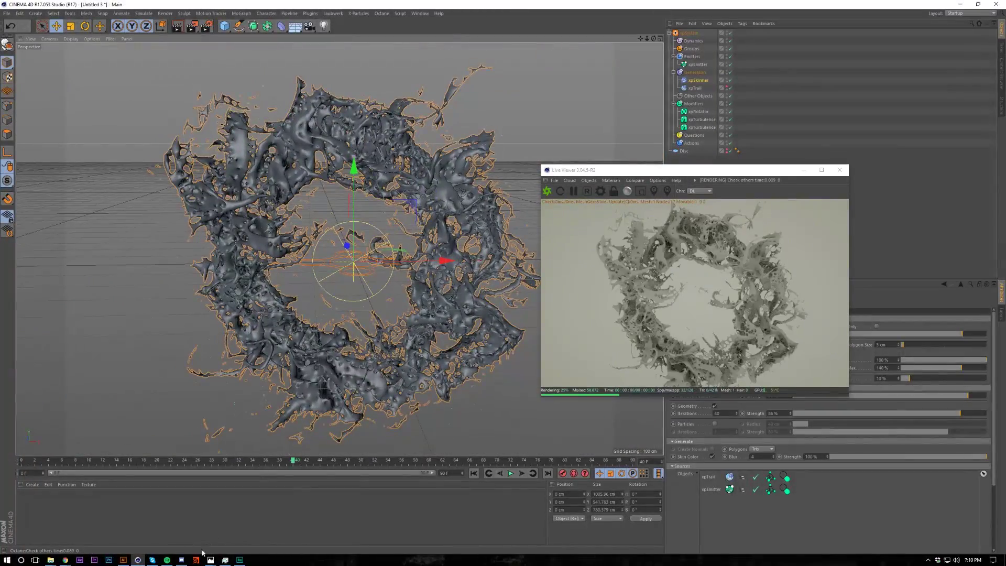
alt+middle_drag(372, 247, 401, 275)
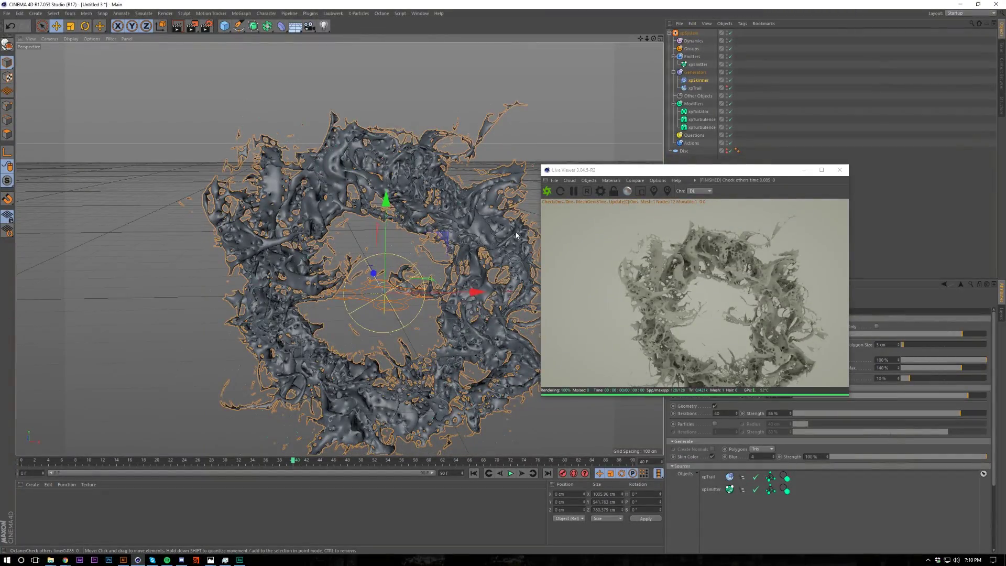
alt+right_drag(516, 235, 400, 388)
alt+middle_drag(400, 387, 419, 358)
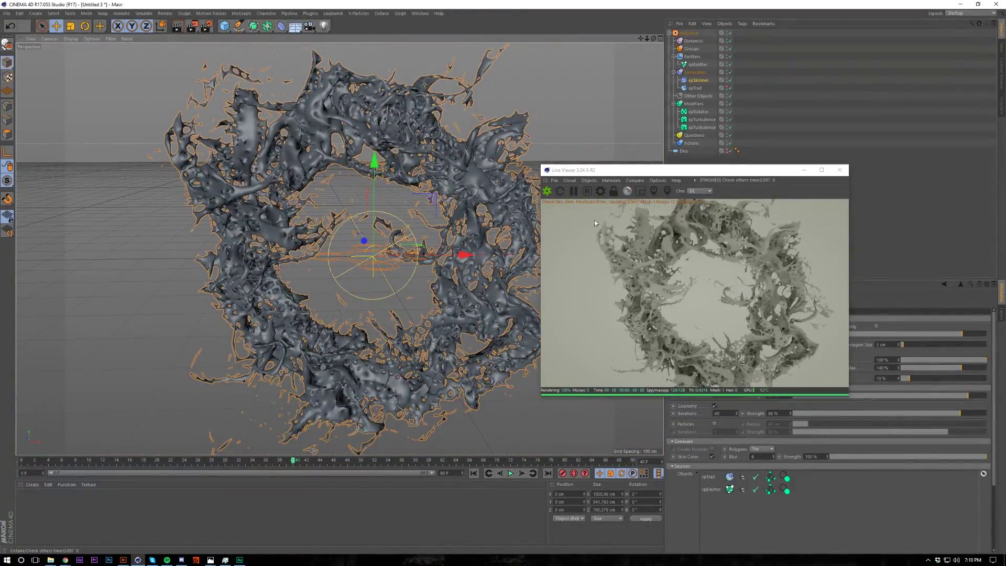
- Add an Octane camera from the current view, select it, and move the Live Viewer clear of its settings
click(591, 182)
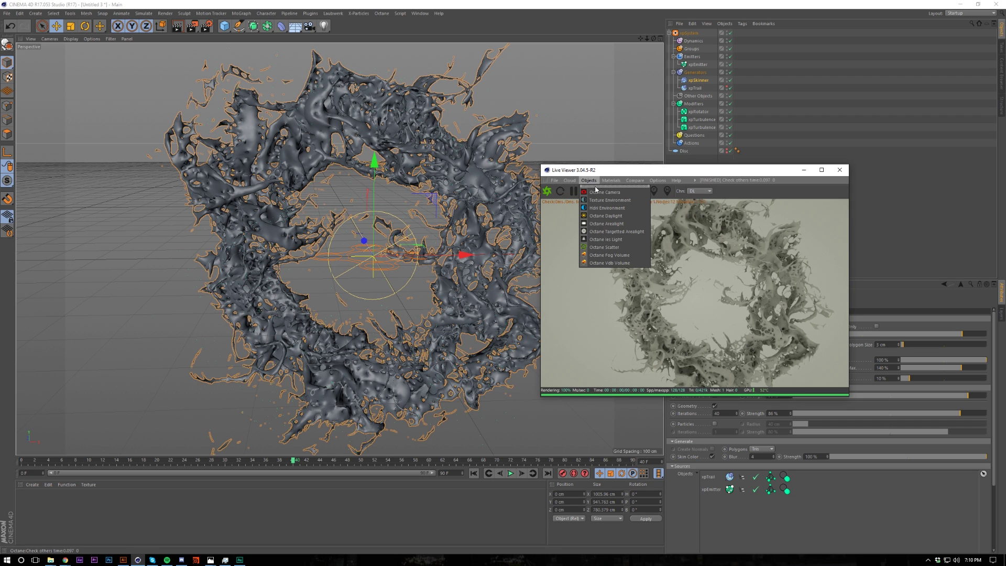
click(605, 192)
drag(687, 171, 531, 211)
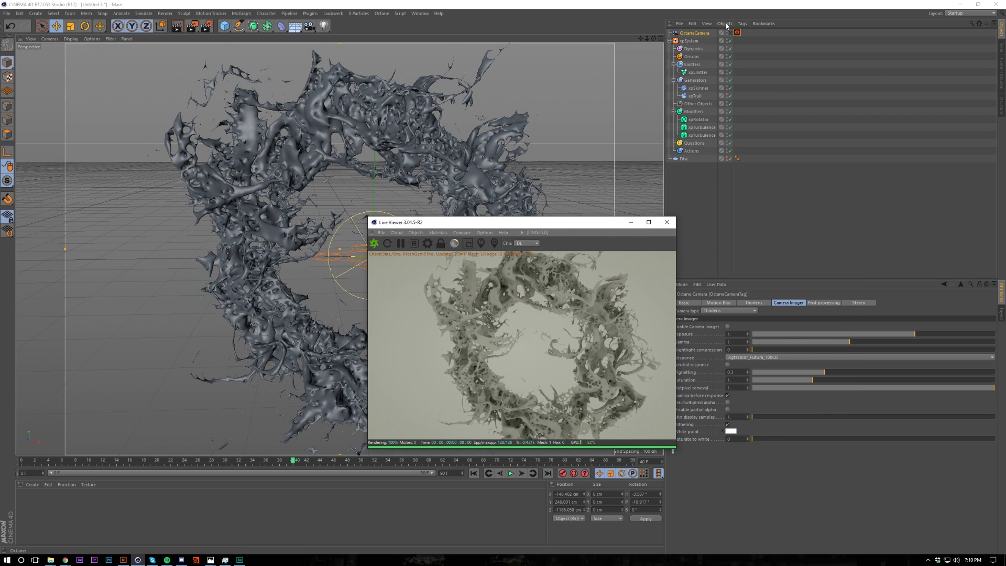
click(696, 35)
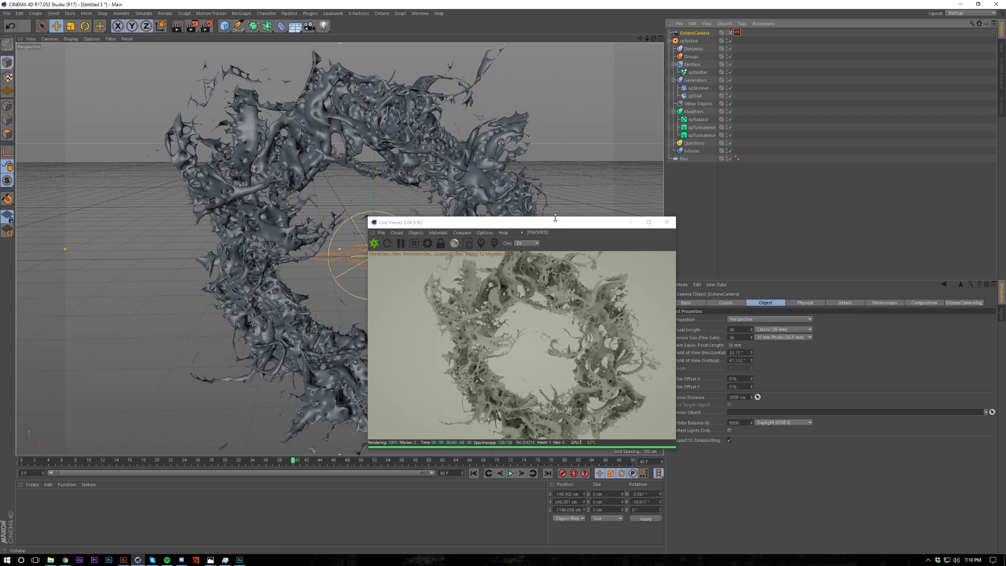
drag(524, 222, 399, 232)
- Set the camera's X and Y position and its rotation to 0, and dolly it back to about -1743 cm in Z
click(725, 302)
click(696, 319)
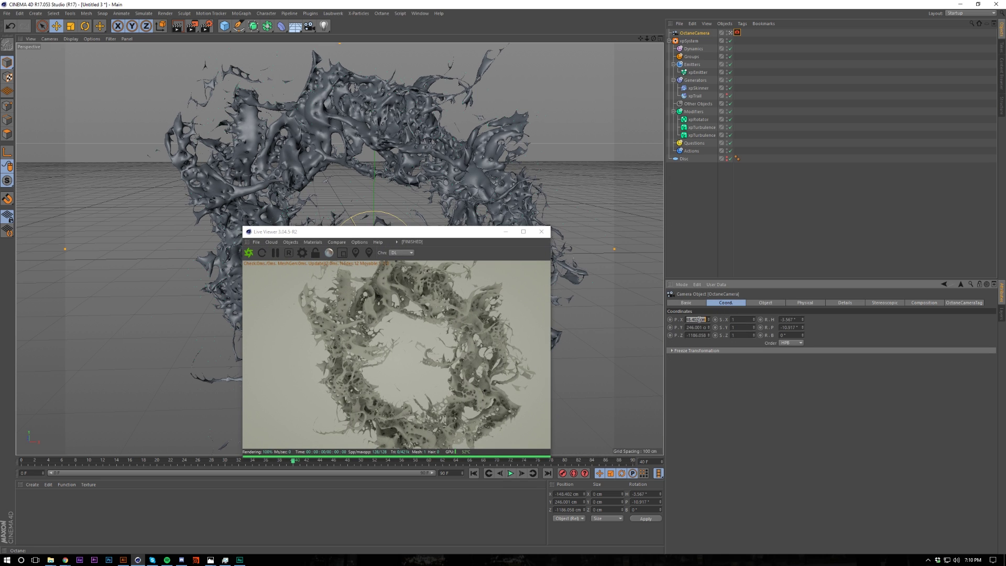
text(0)
key(Tab)
text(0)
key(Tab)
key(Tab)
key(Tab)
key(Tab)
key(Tab)
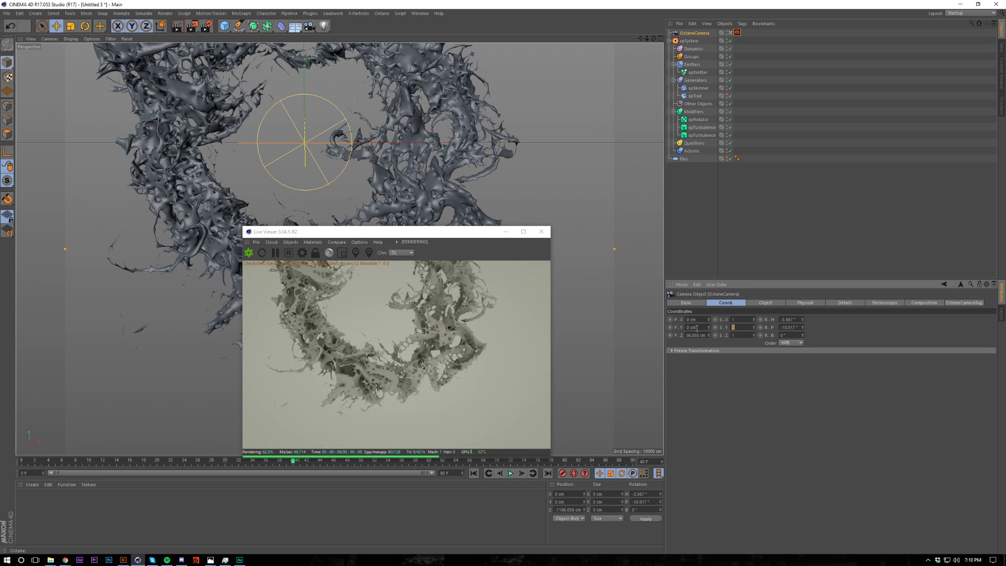
text(0)
key(Tab)
text(0)
key(Tab)
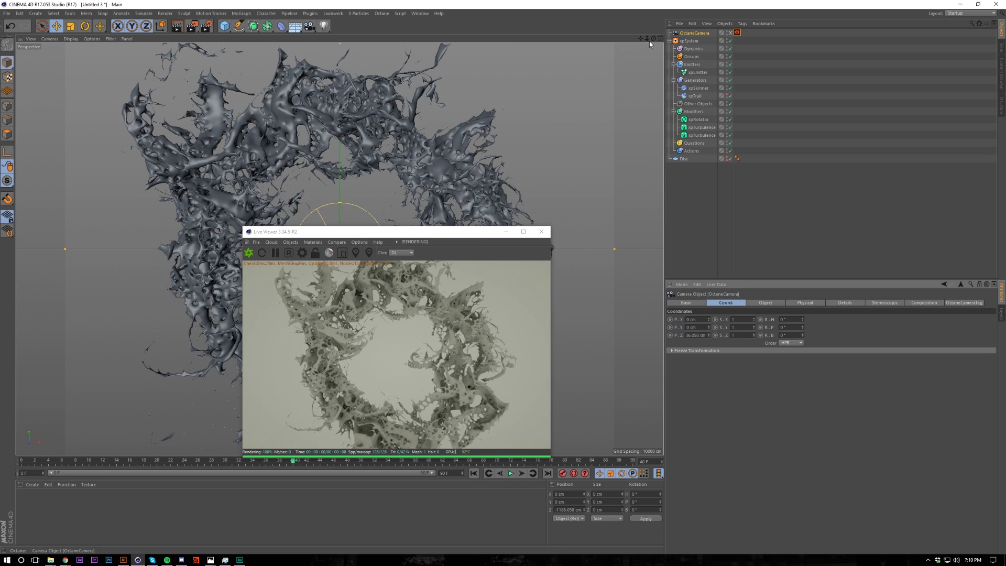
drag(647, 39, 600, 39)
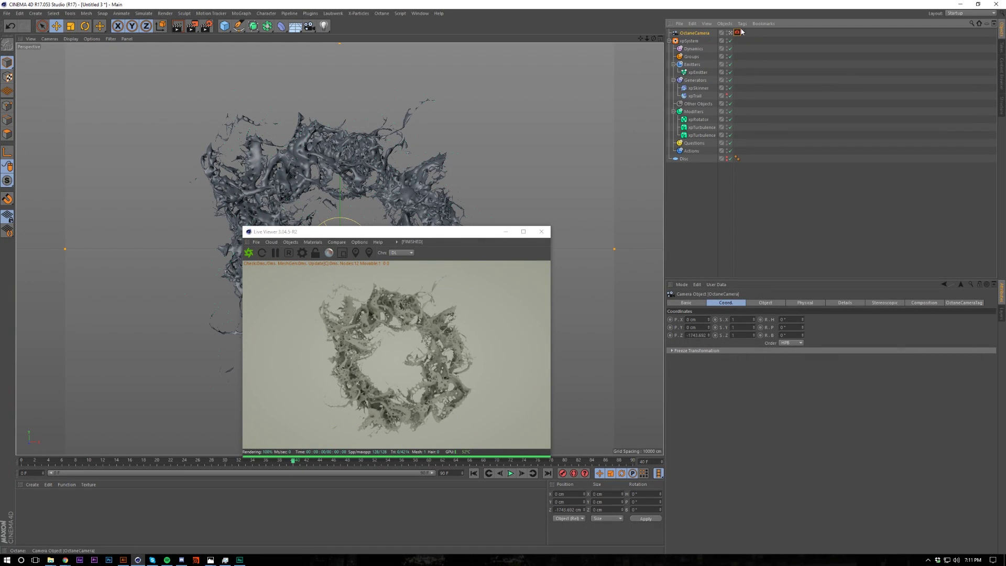
click(317, 242)
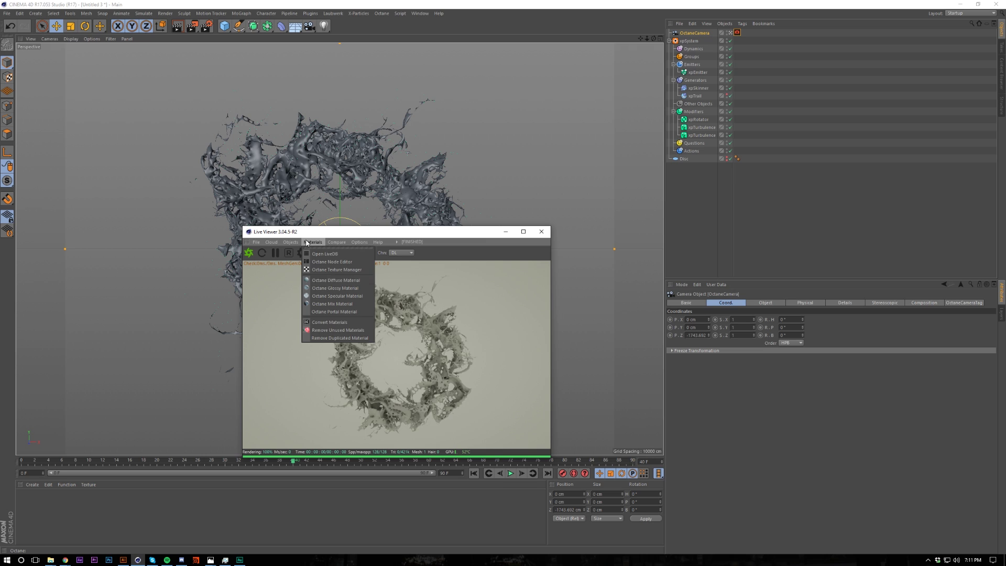
click(703, 32)
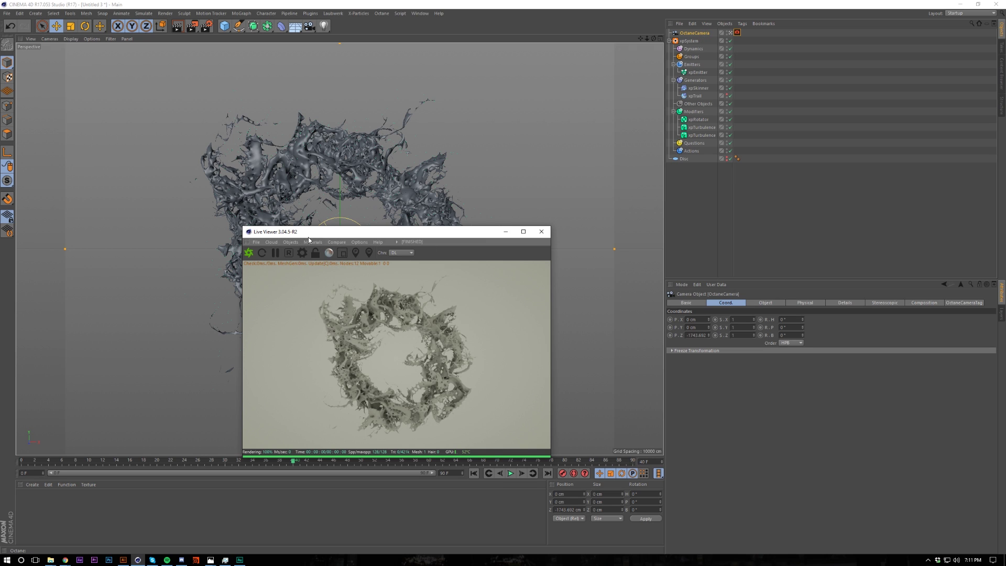
click(697, 335)
click(728, 384)
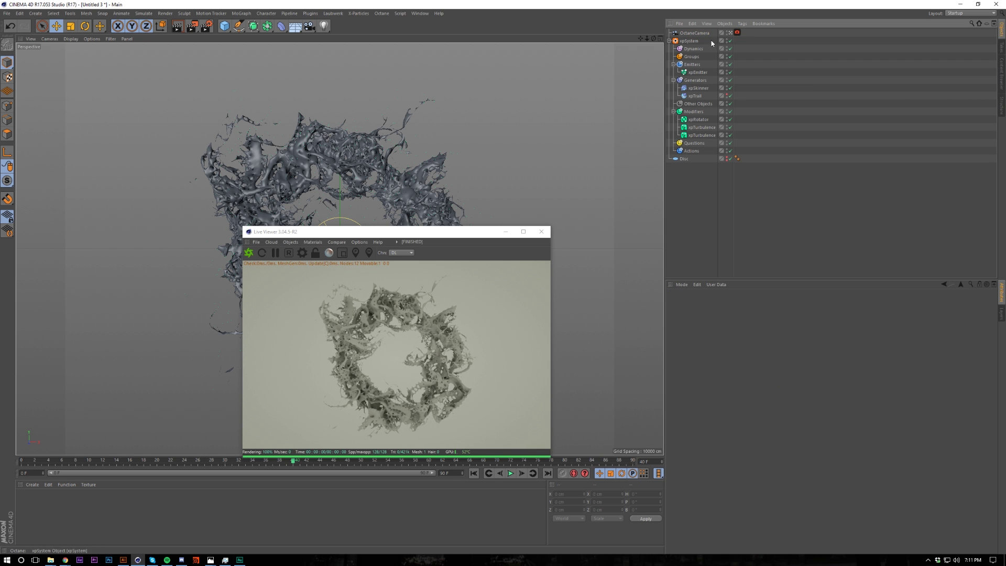
- In the Octane camera tag's Thinlens settings, turn off Auto Focus and set the aperture to 50 cm
click(738, 32)
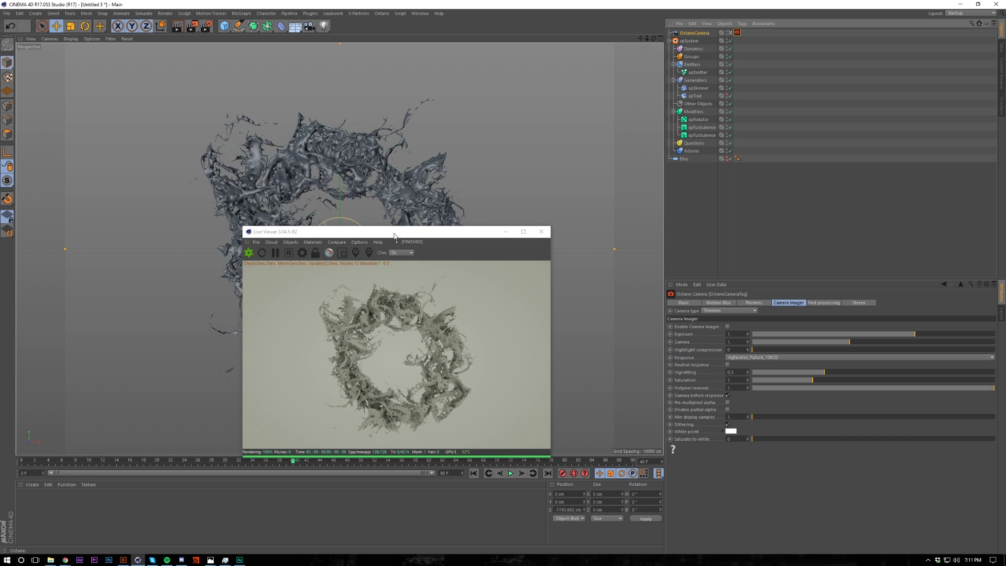
drag(394, 236, 501, 228)
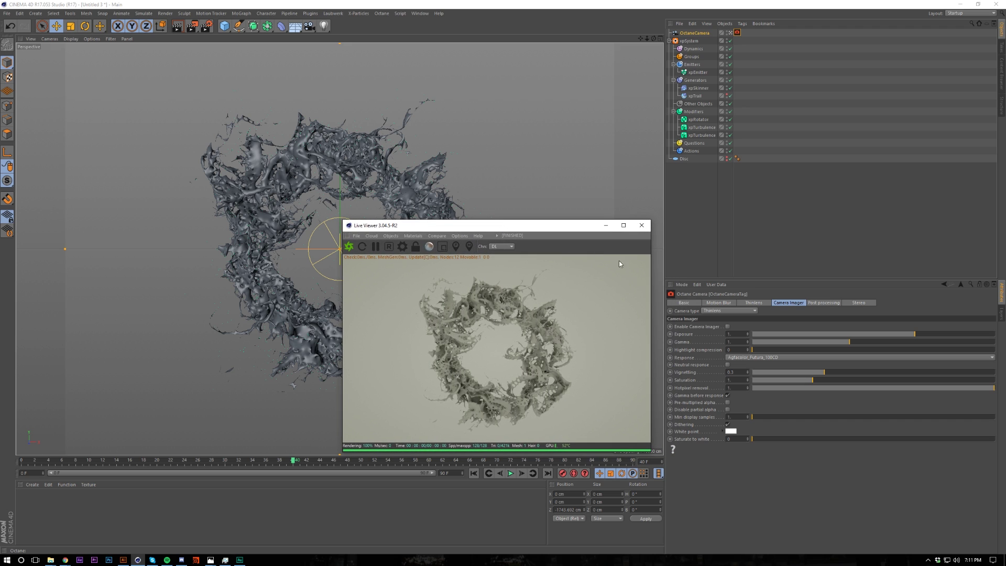
click(744, 303)
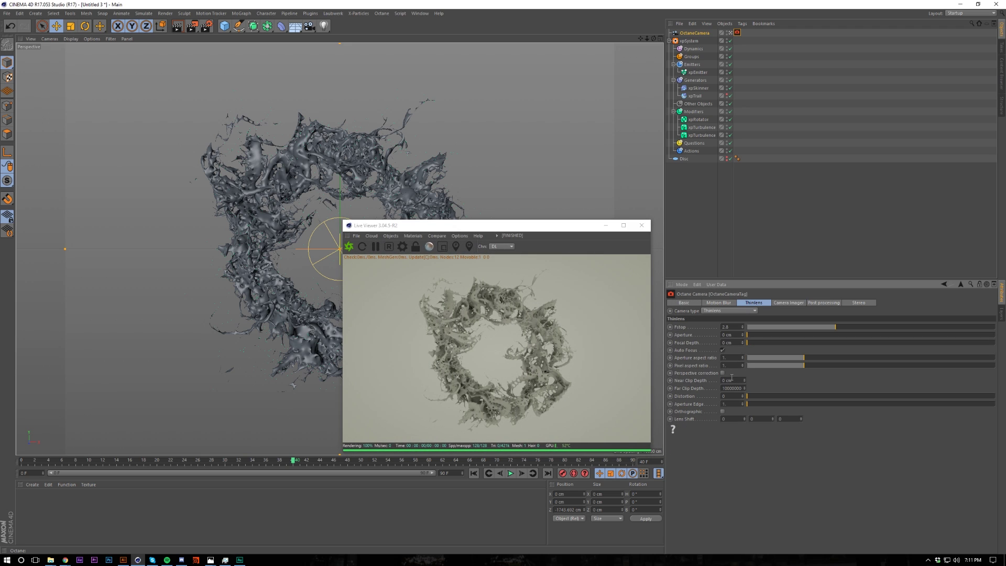
click(722, 350)
text(50)
key(Return)
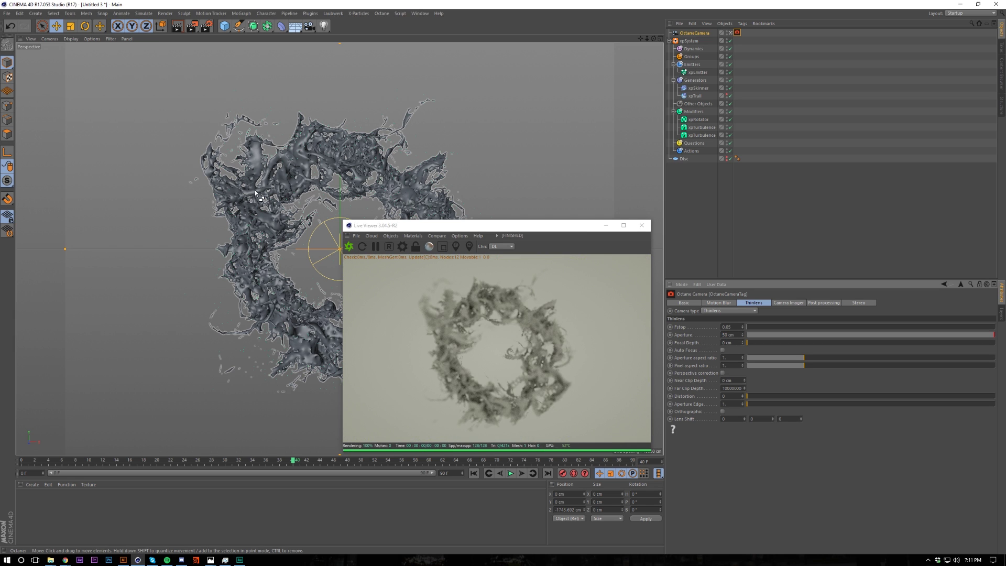
- Set the focal depth by picking focus points on different parts of the ring in the Live Viewer
click(457, 323)
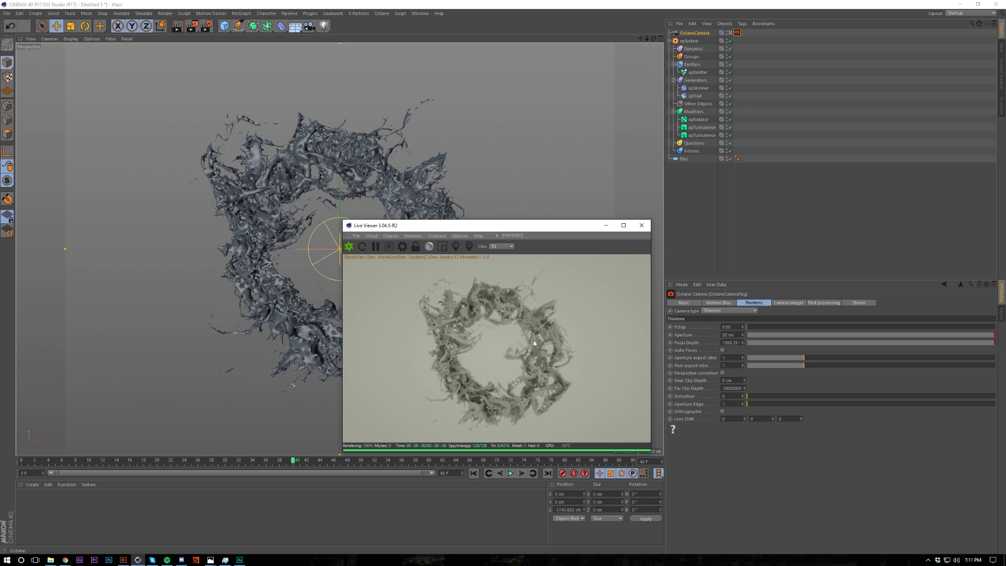
middle_click(524, 284)
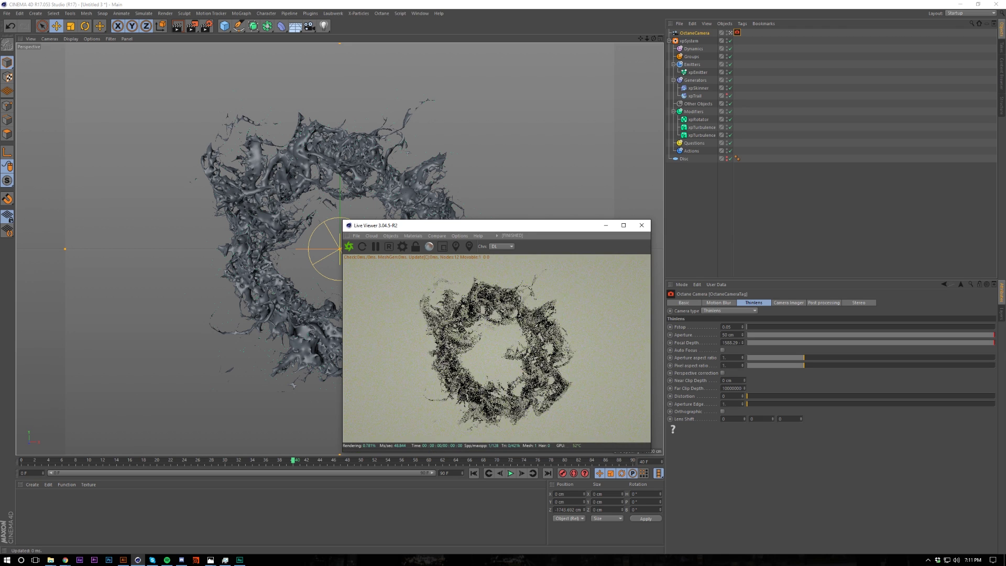
middle_click(542, 378)
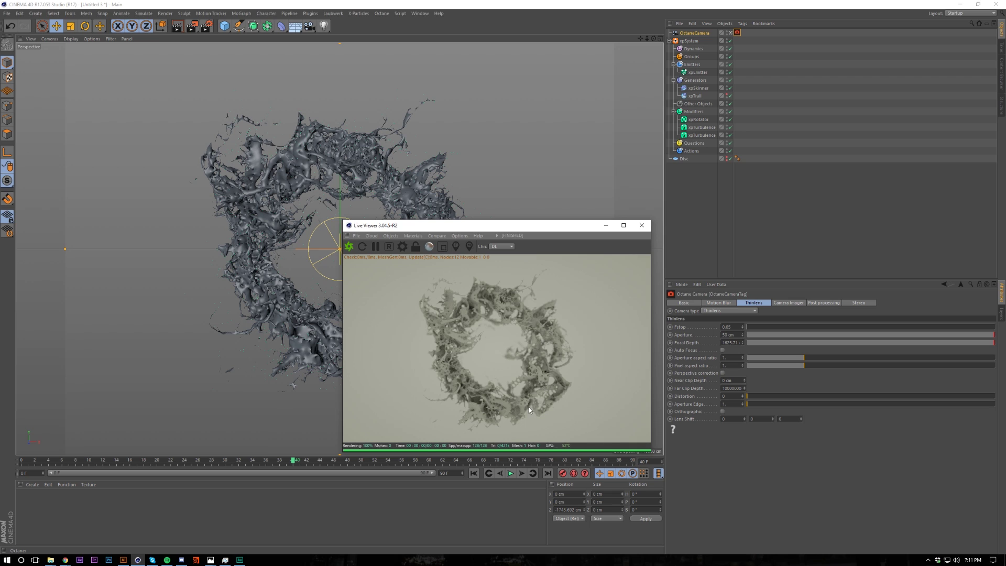
click(497, 406)
- Add an Octane area light at the centre of the ring and set its power to 0.0001
click(391, 236)
click(406, 279)
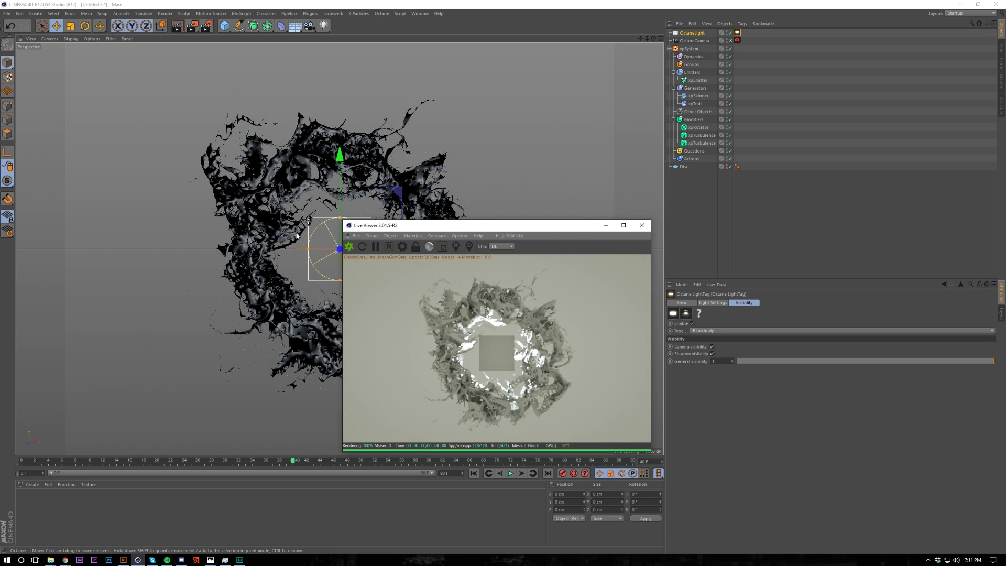
click(737, 34)
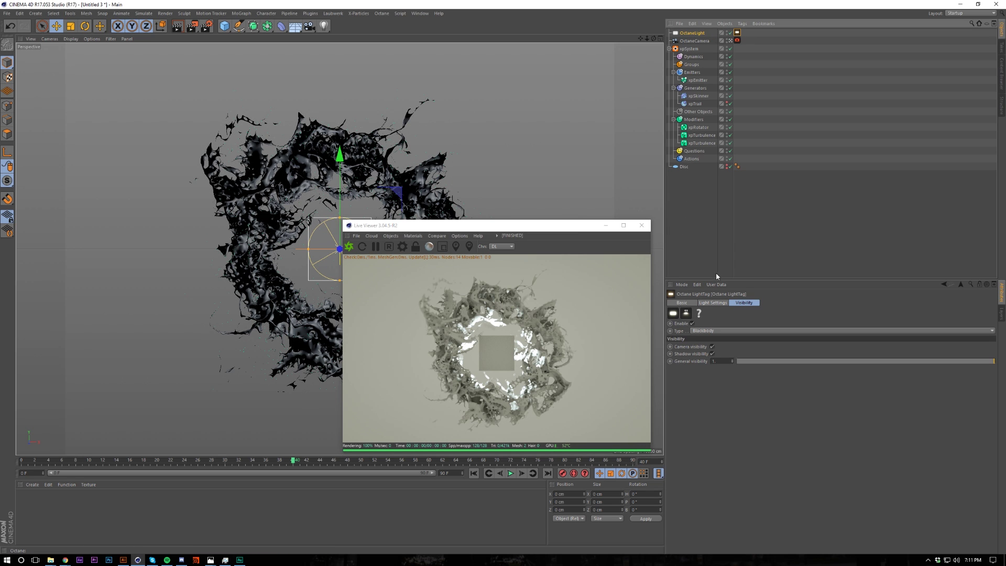
click(713, 302)
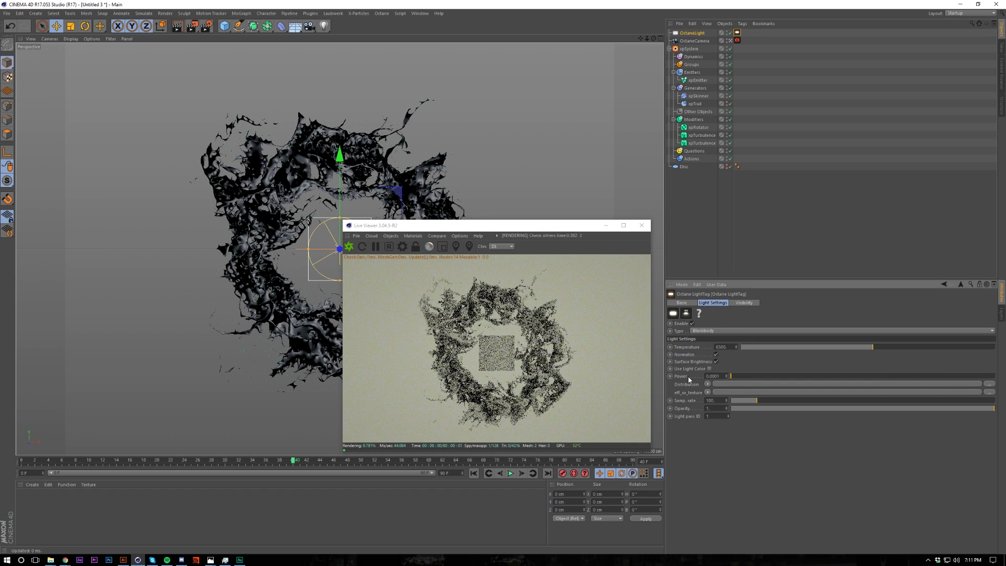
- Set the light's general visibility to 0 and turn off its camera and shadow visibility
click(744, 303)
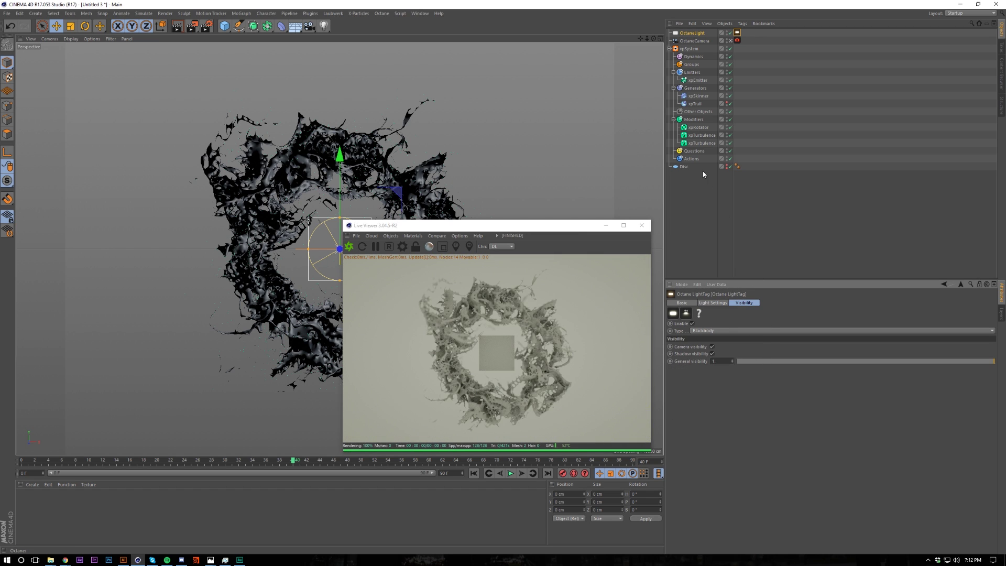
click(718, 303)
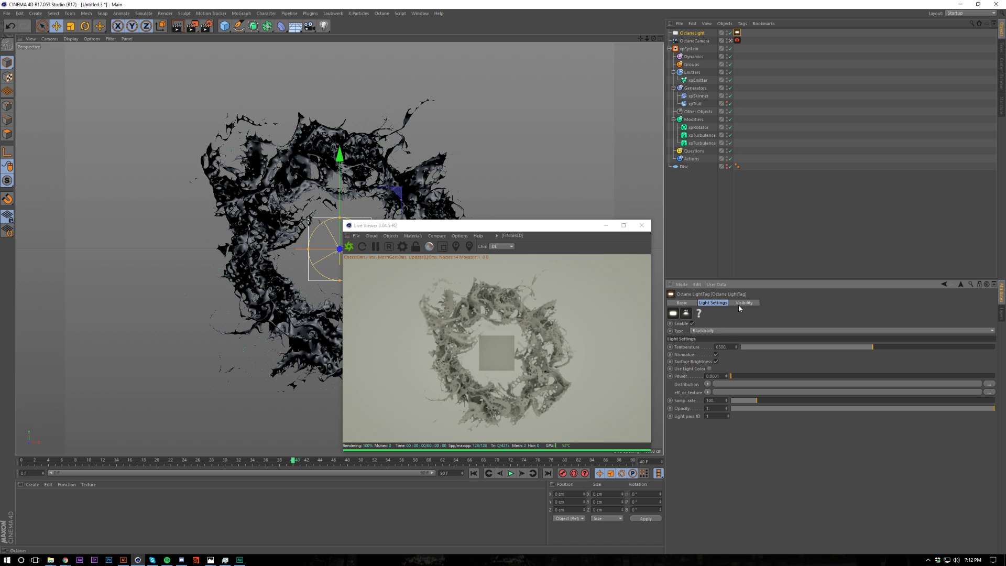
click(741, 304)
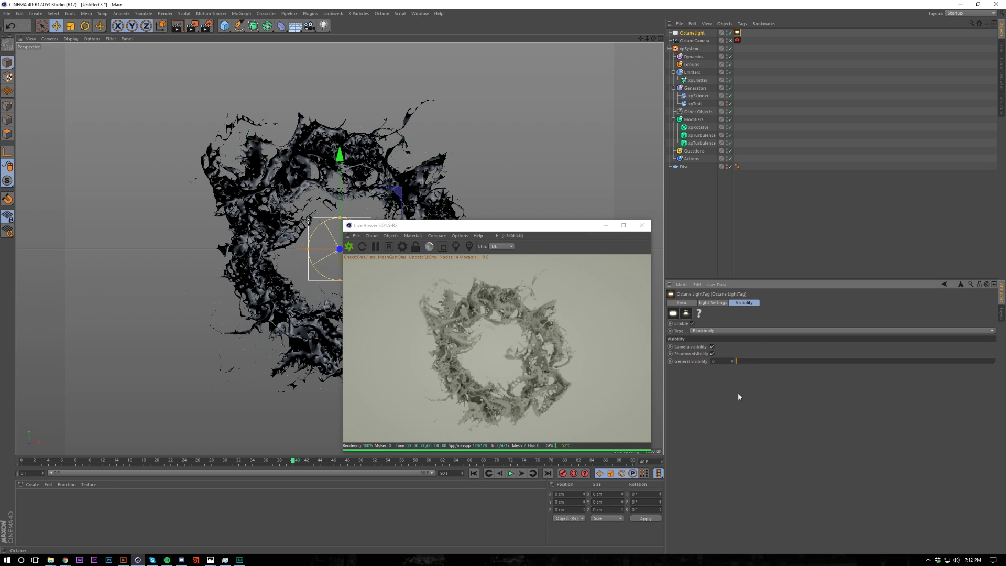
click(712, 354)
click(712, 346)
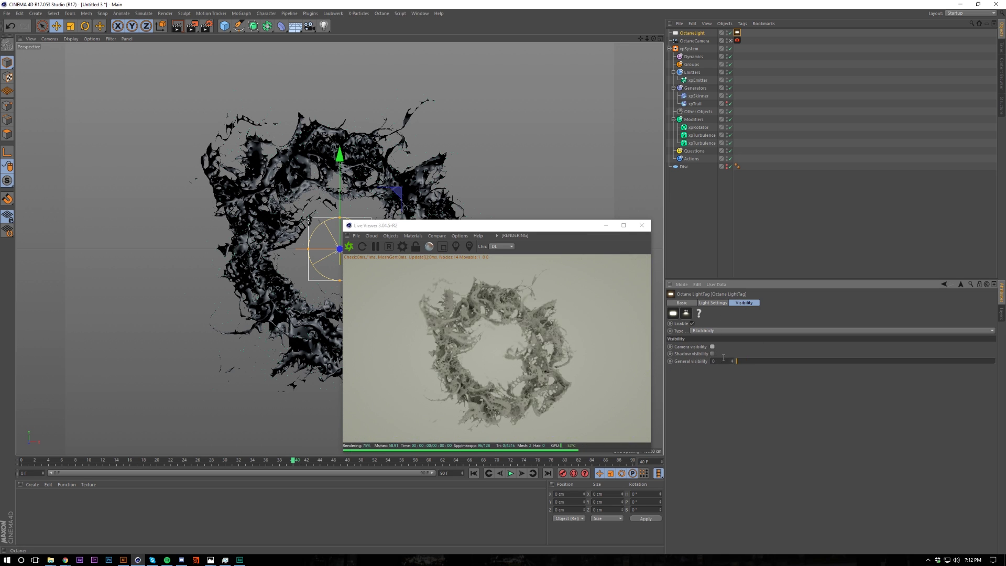
- Turn Auto Focus back on for the Octane camera and set its aperture to 70 cm
click(737, 41)
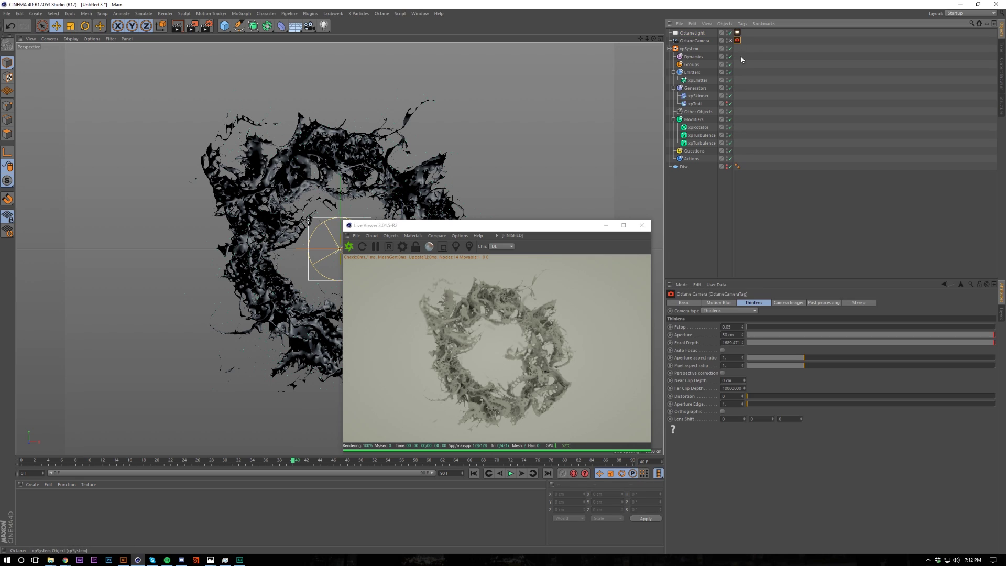
click(722, 350)
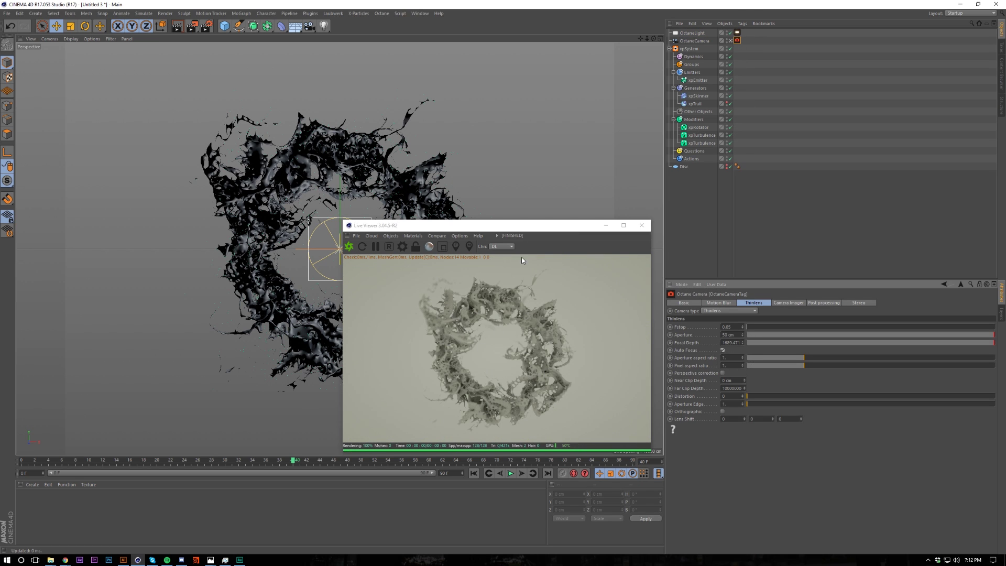
drag(536, 229, 483, 231)
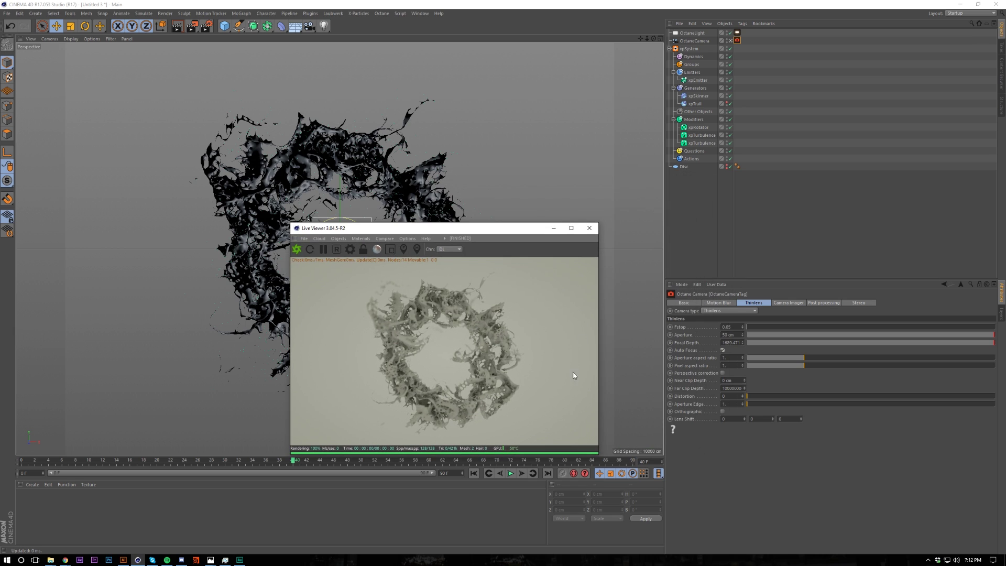
click(738, 335)
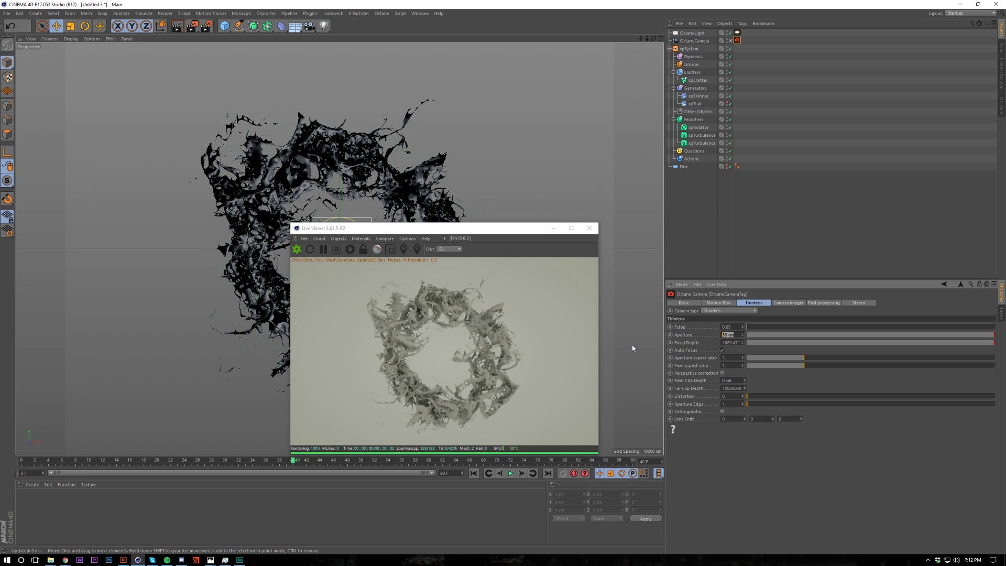
text(70)
key(Return)
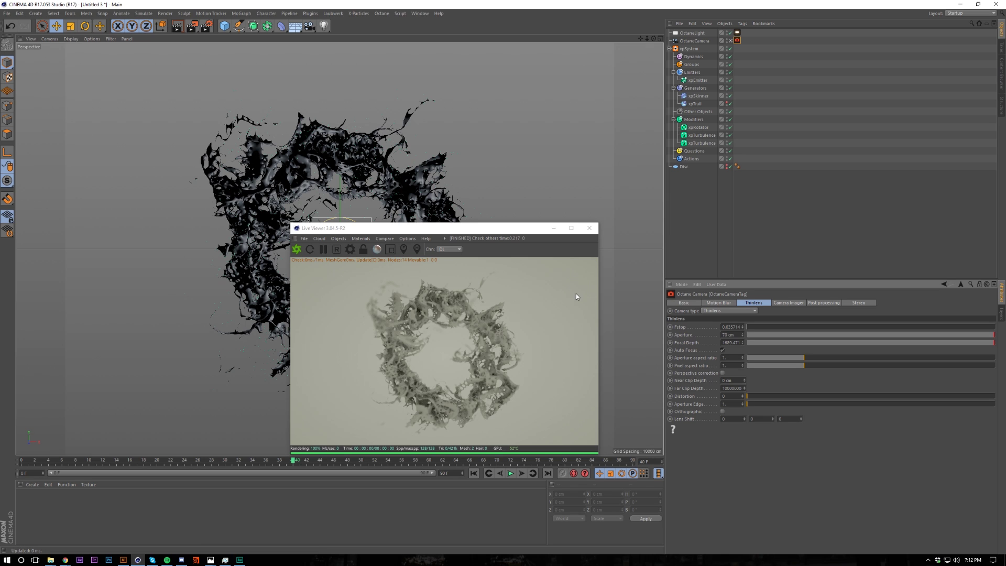
- Move the Live Viewer off the ring and change the Octane render kernel to Pathtracing
drag(500, 229, 753, 196)
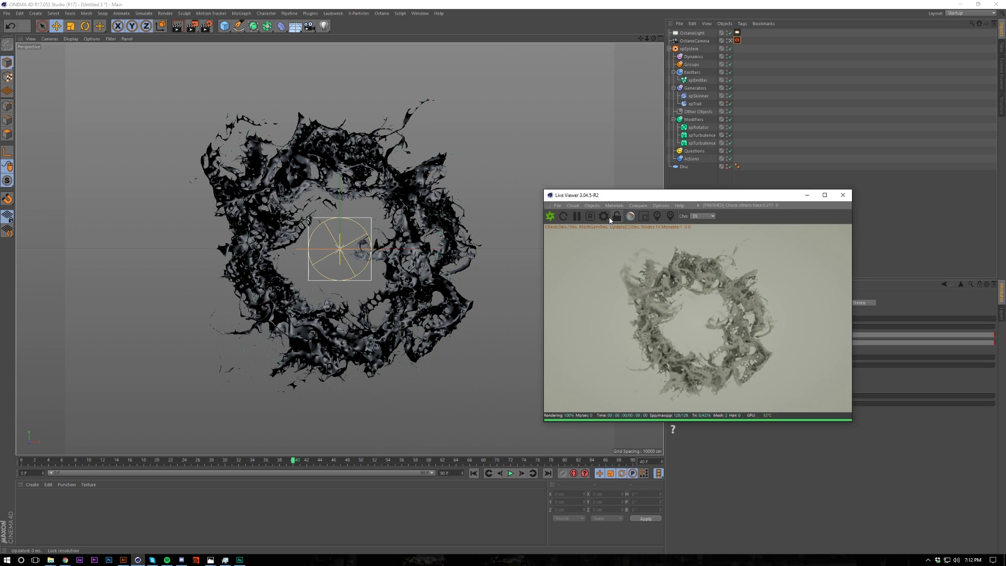
click(603, 216)
click(36, 33)
click(36, 56)
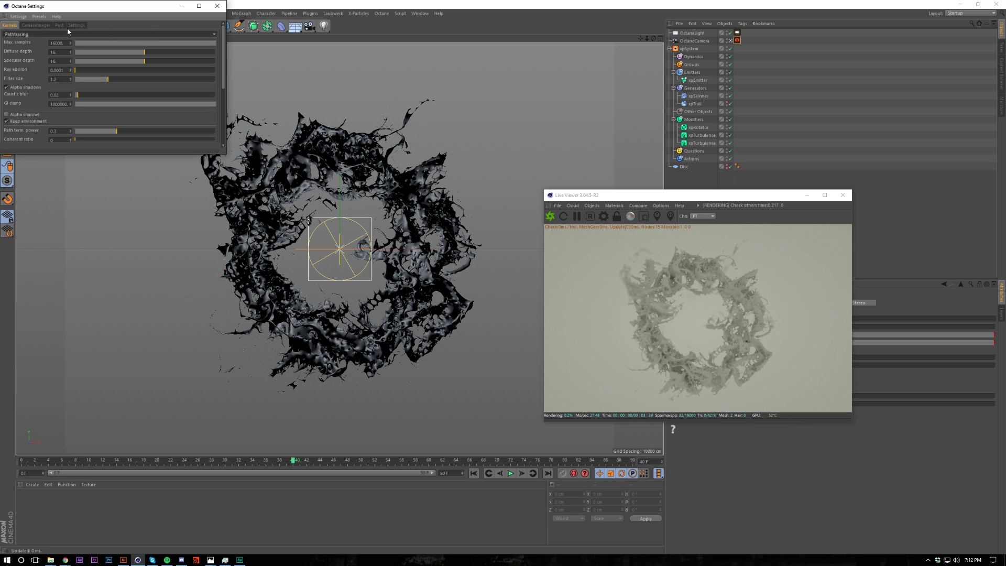
click(74, 26)
click(10, 24)
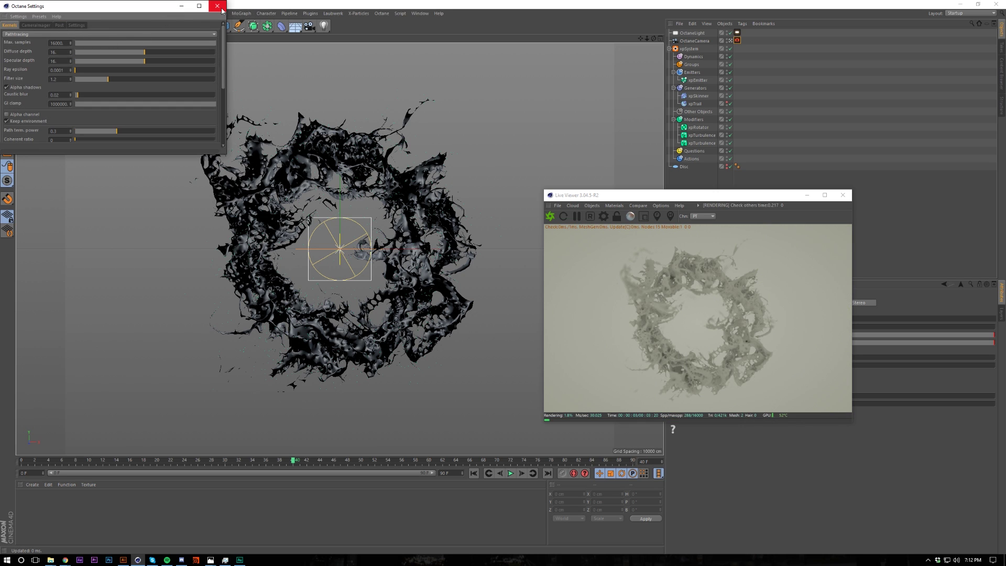
- Close the Octane settings, create a new Octane material and apply it to the xpSkinner object
click(217, 7)
click(31, 484)
mouse_move(69, 427)
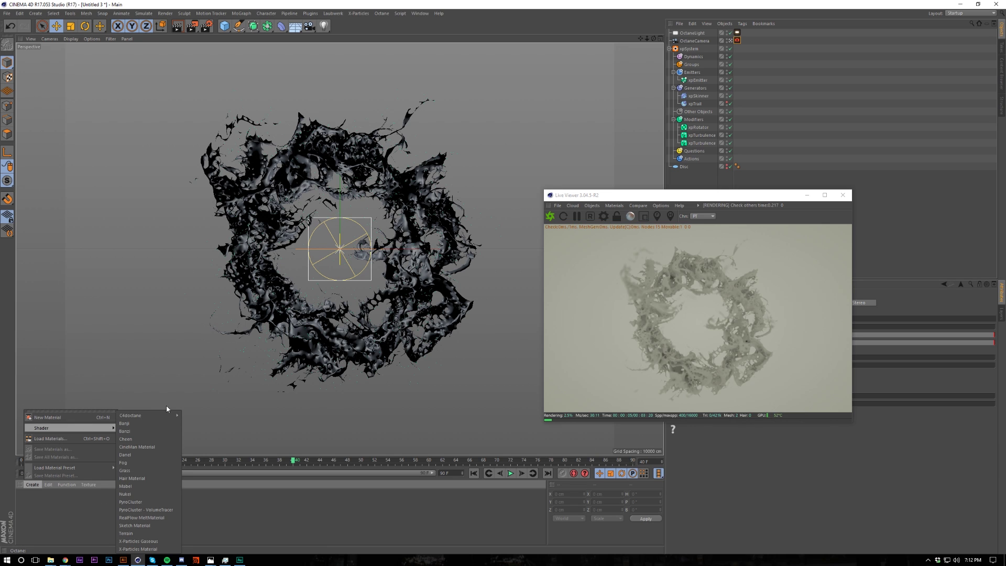
click(205, 415)
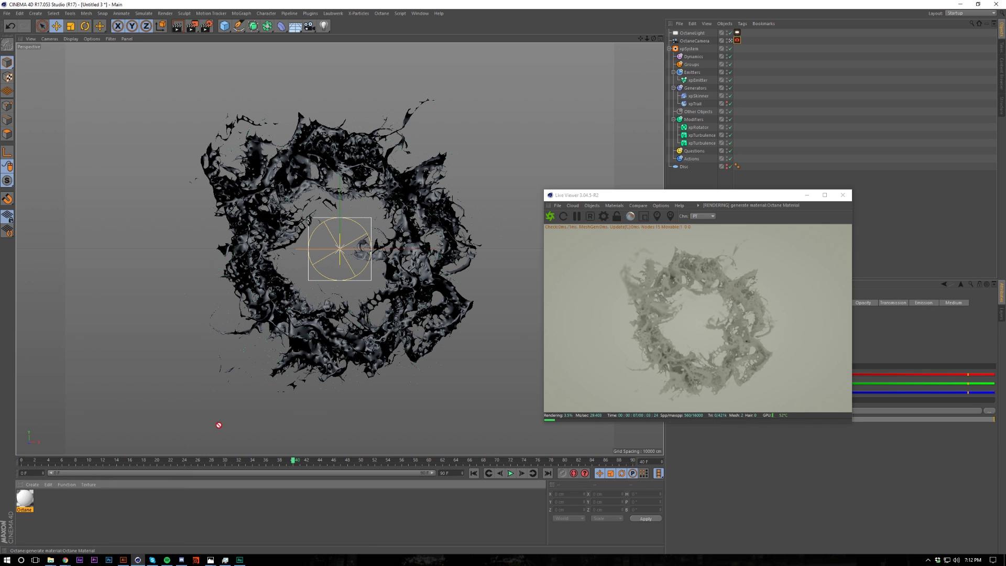
drag(219, 425, 702, 97)
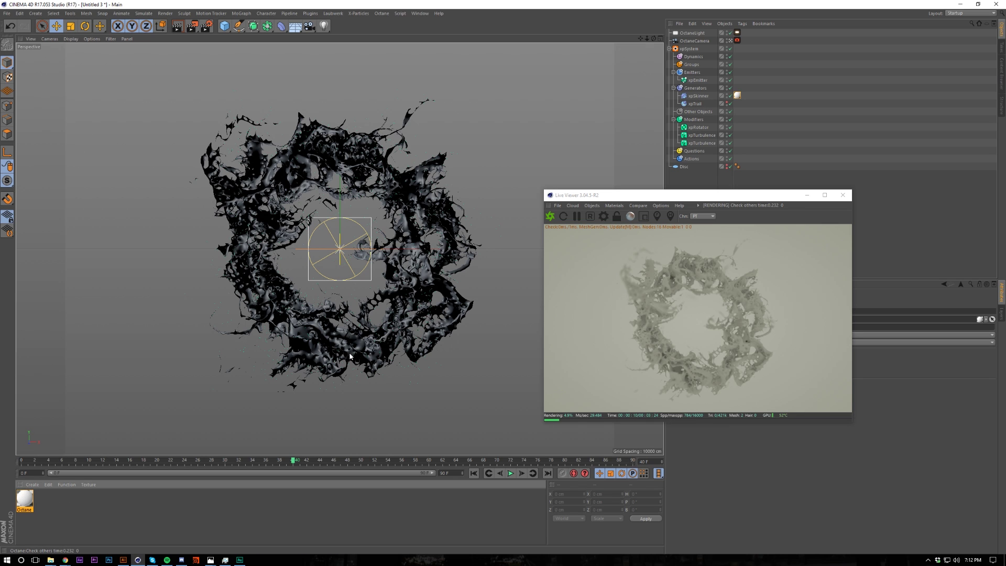
- Change the Octane material's type to Specular and load a Scattering Medium shader into its Medium channel
double_click(25, 498)
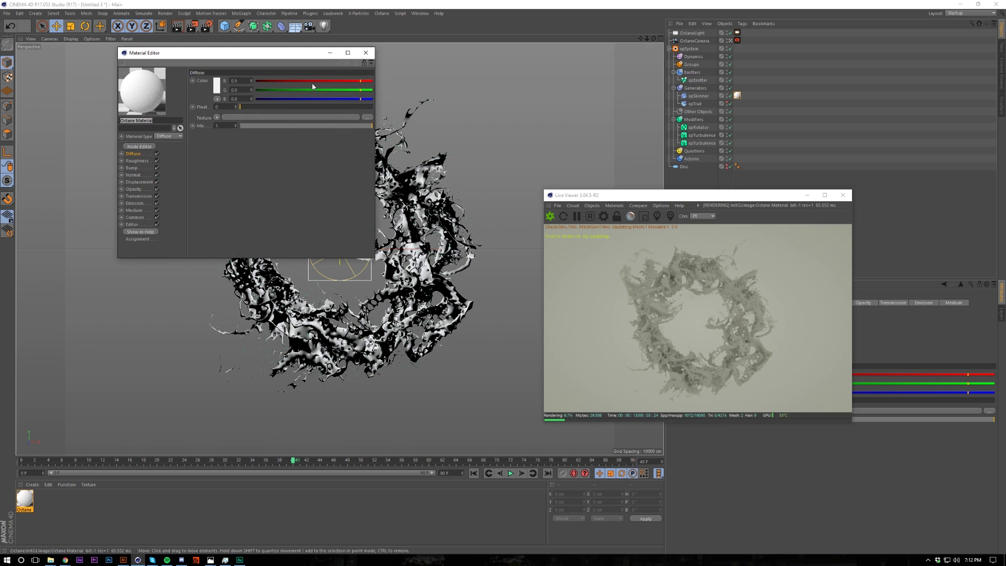
scroll(162, 137, down, 2)
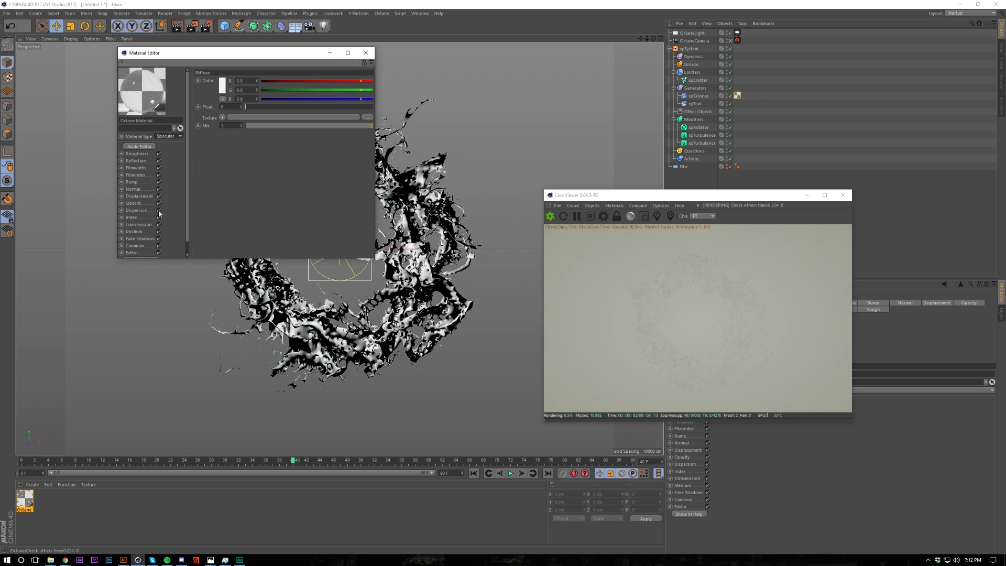
scroll(146, 226, down, 1)
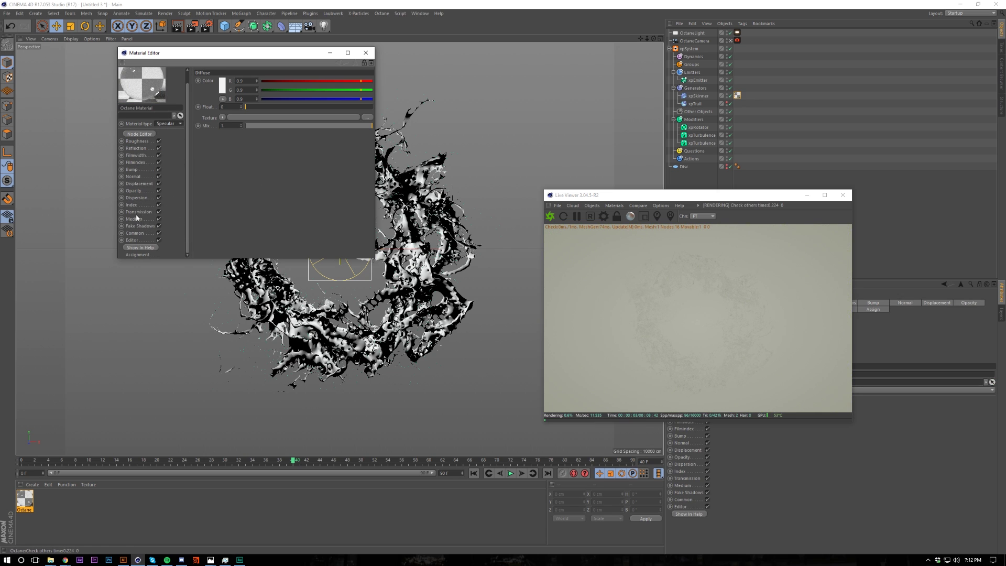
click(135, 219)
click(222, 82)
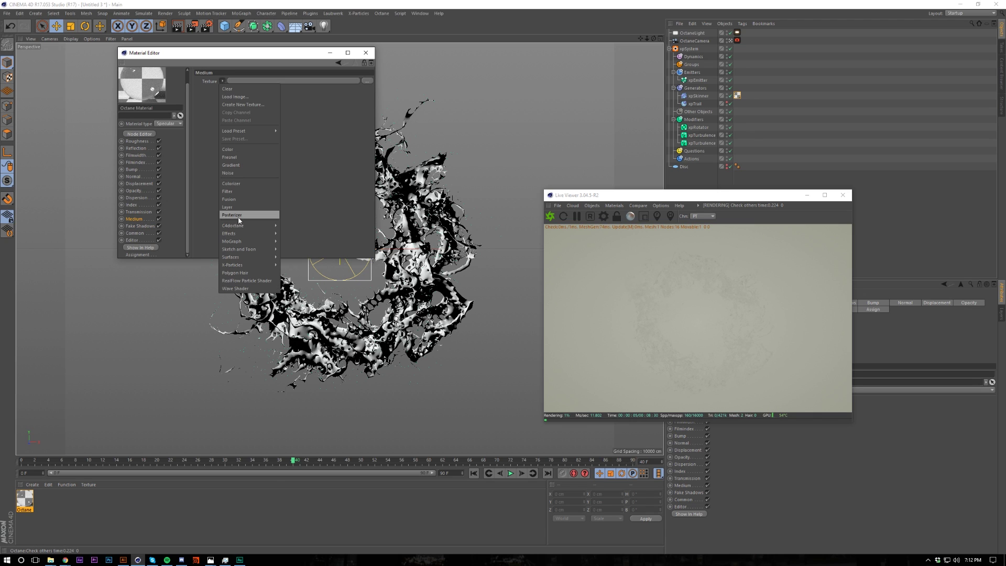
mouse_move(241, 225)
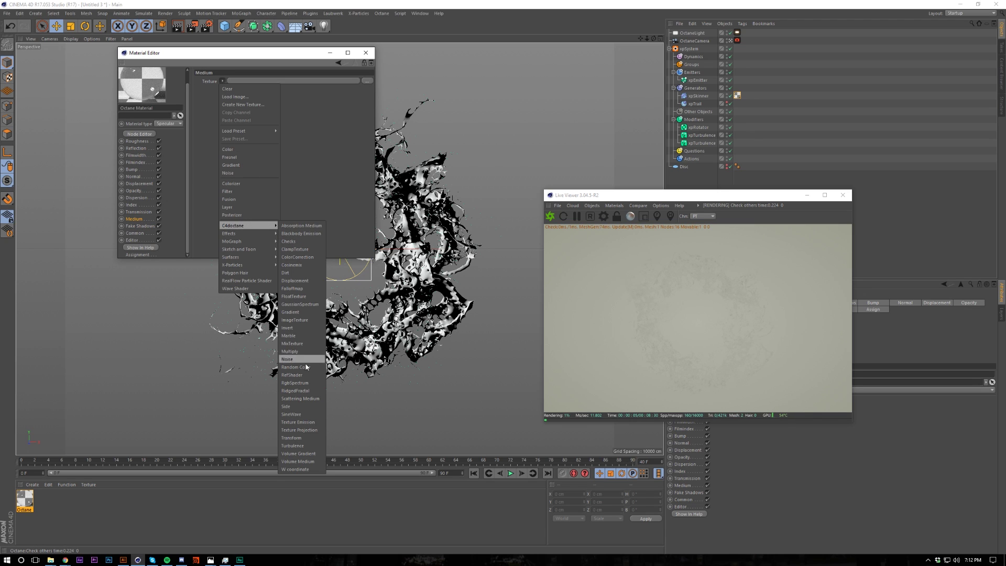
click(307, 399)
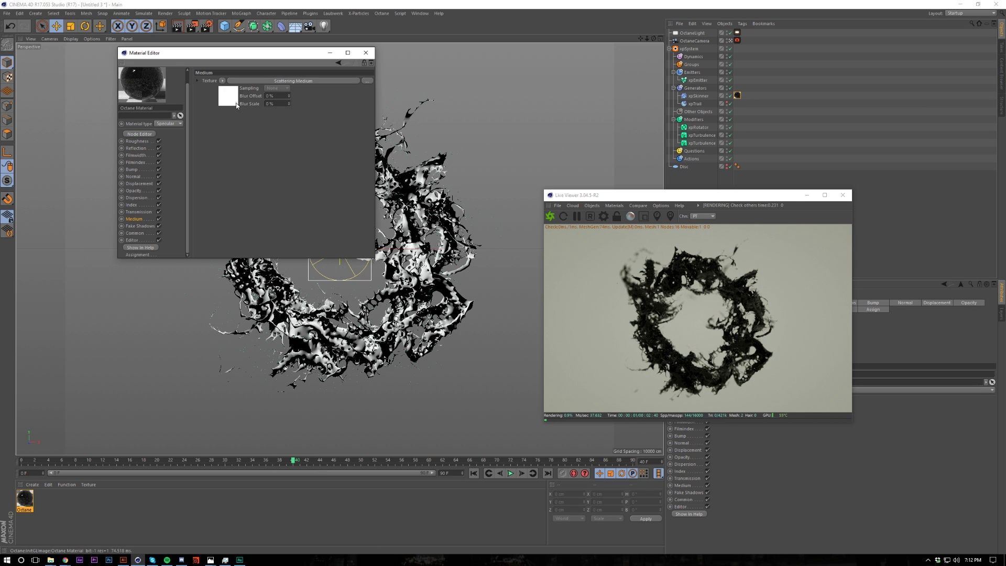
- Open the Scattering Medium shader and load an RgbSpectrum texture into its Absorption slot
click(233, 100)
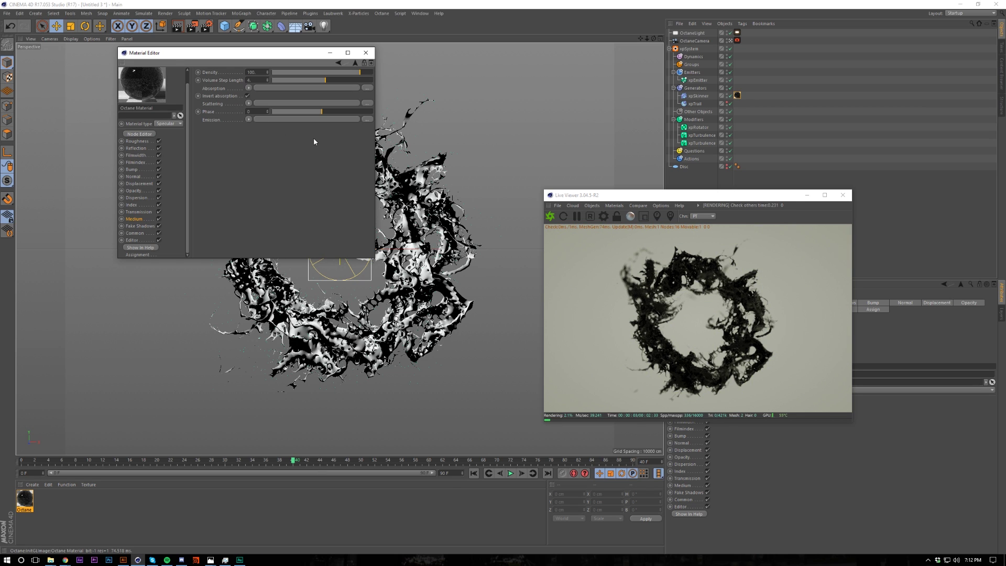
click(249, 88)
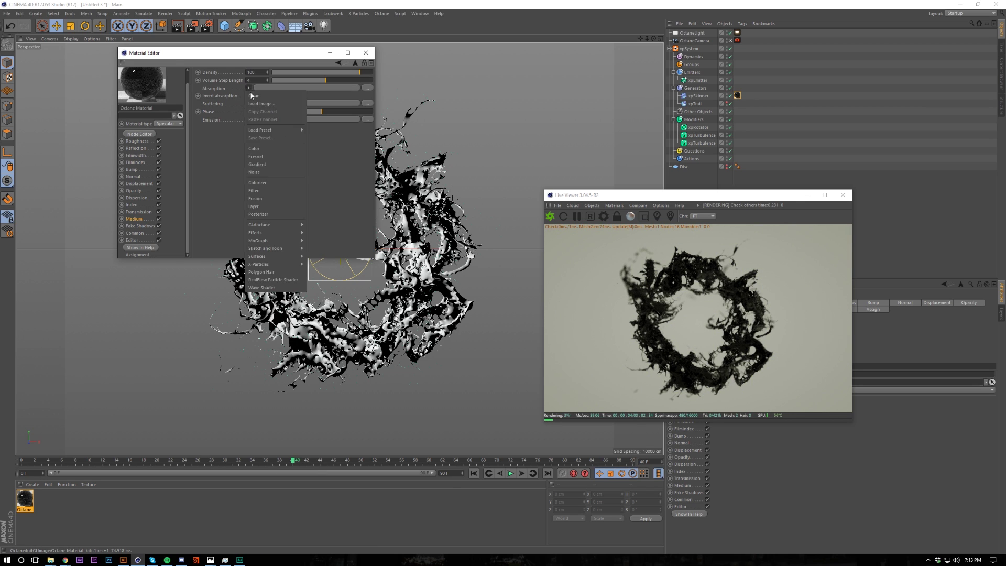
mouse_move(296, 225)
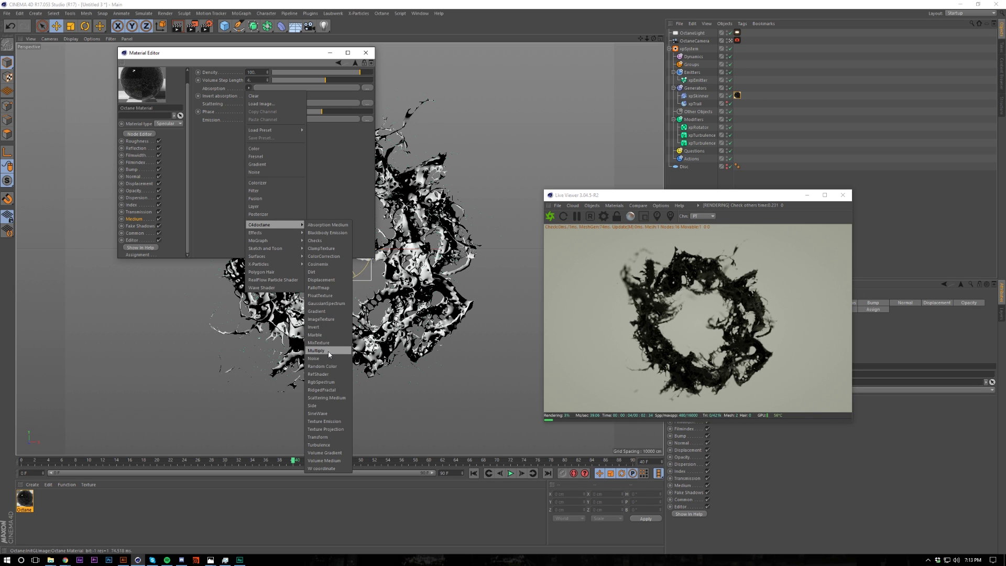
click(321, 382)
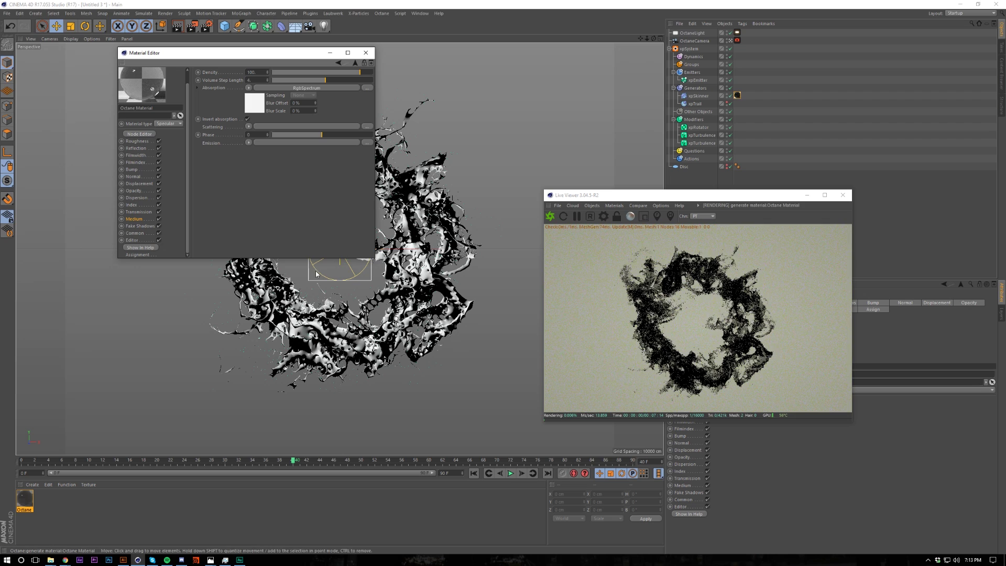
click(248, 88)
click(245, 88)
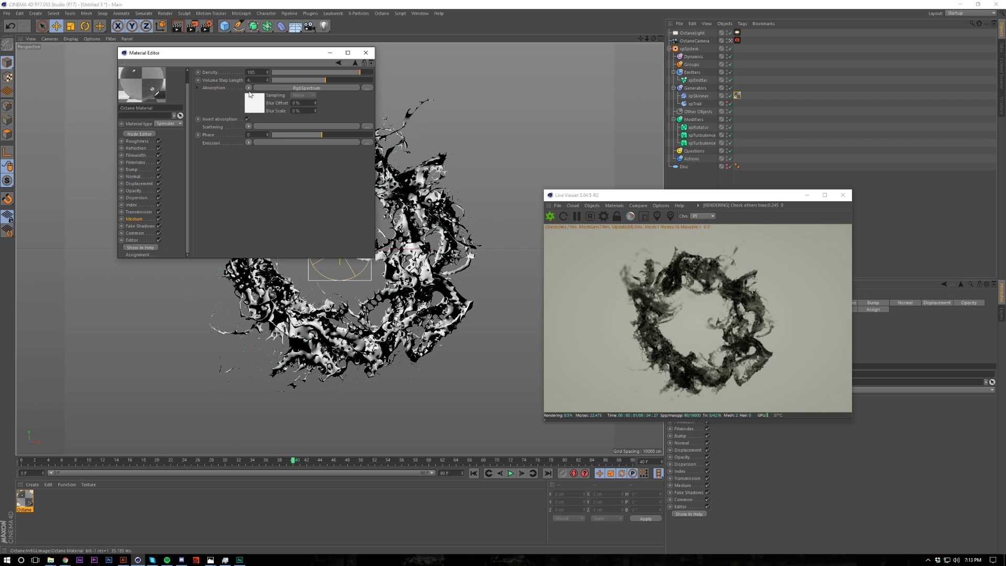
click(256, 103)
click(228, 81)
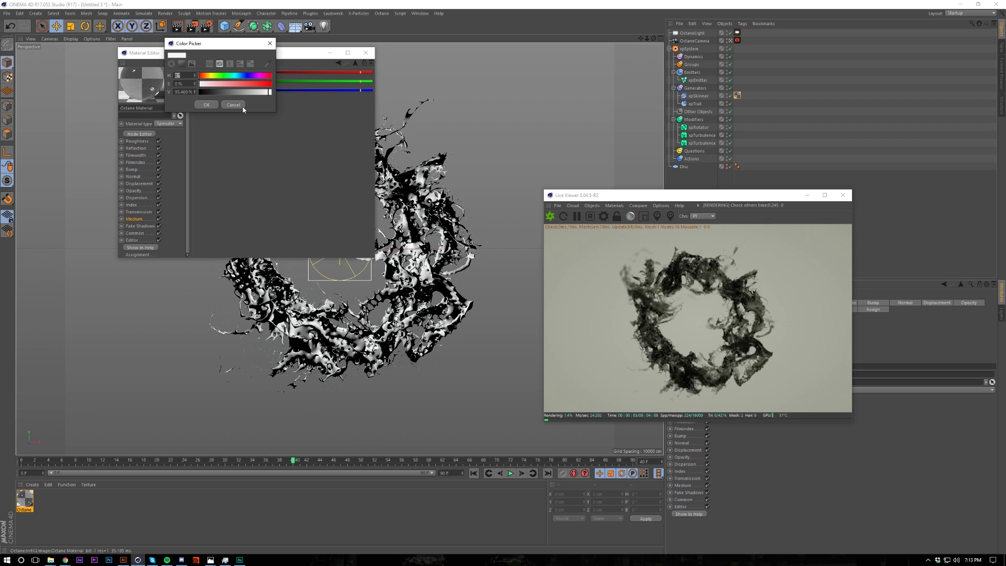
click(241, 107)
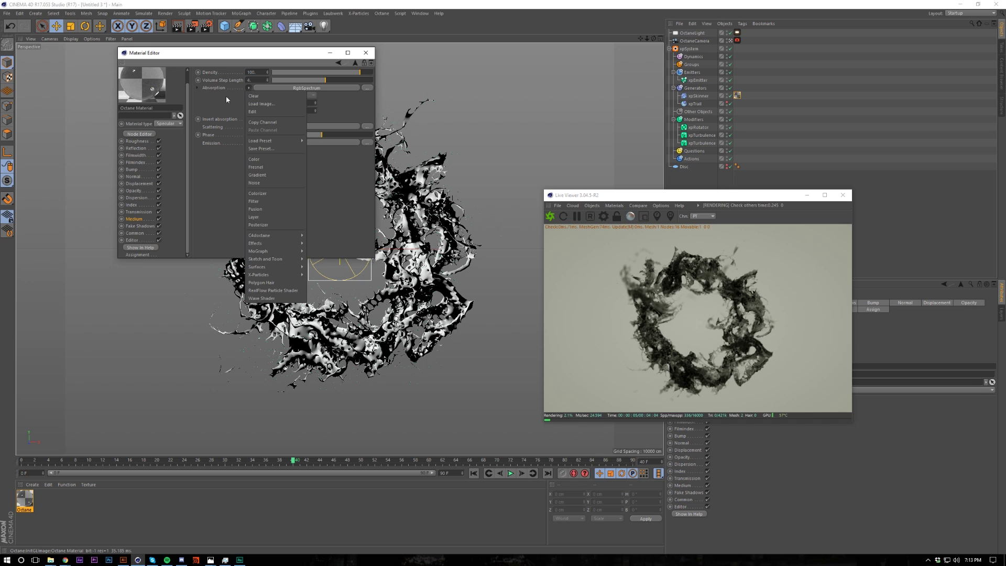
click(198, 87)
- Load a FloatTexture into the medium's Scattering slot and lower its float value to about 0.045
click(249, 127)
mouse_move(267, 263)
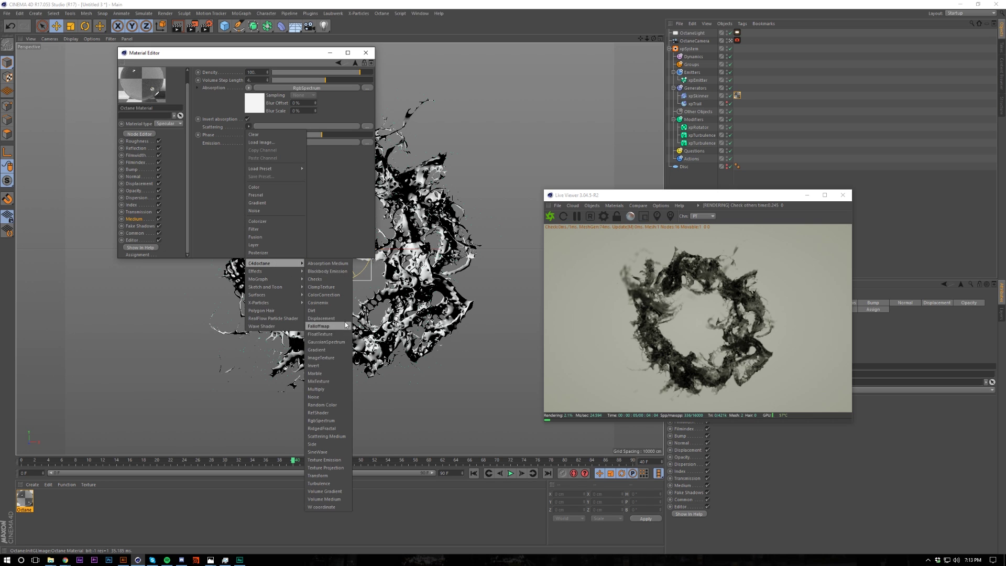
click(323, 334)
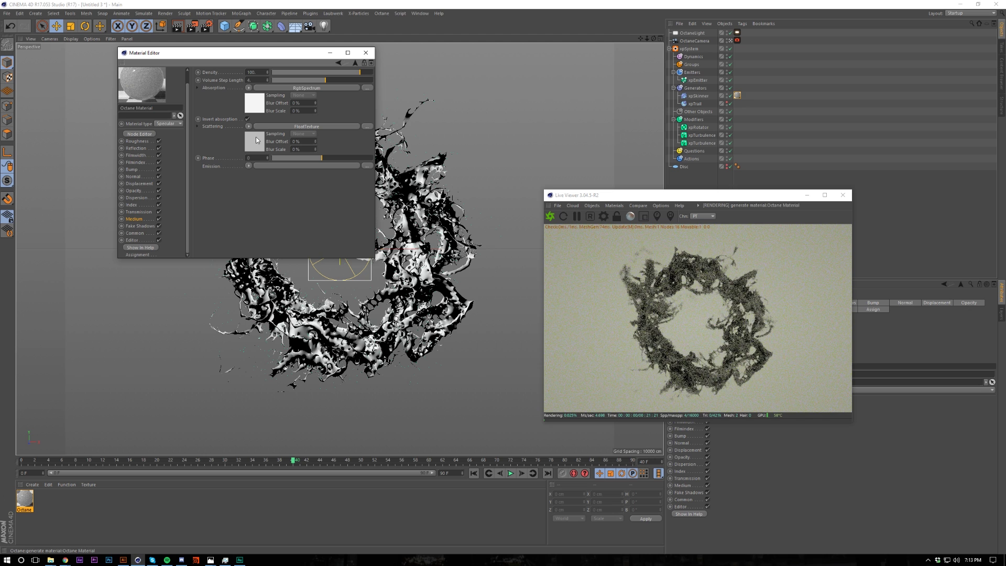
click(255, 142)
scroll(189, 76, up, 1)
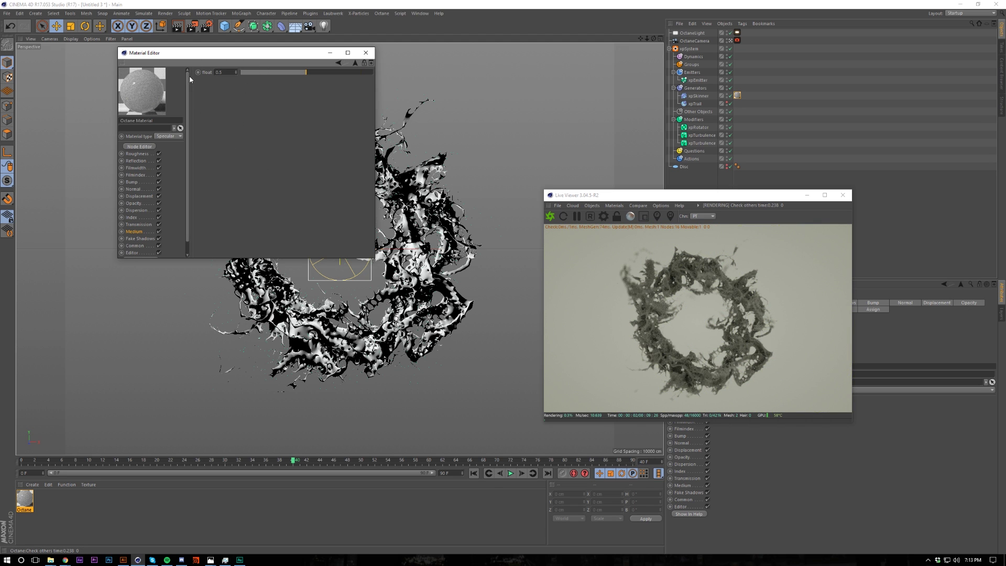
mouse_move(262, 73)
mouse_down()
mouse_move(242, 72)
mouse_move(280, 74)
mouse_move(247, 77)
mouse_up()
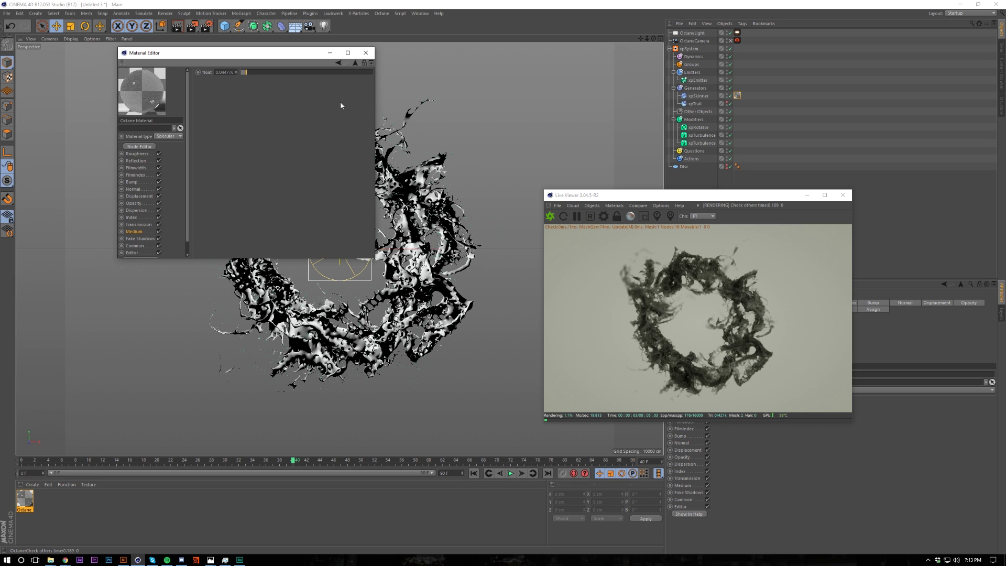
click(355, 64)
click(395, 219)
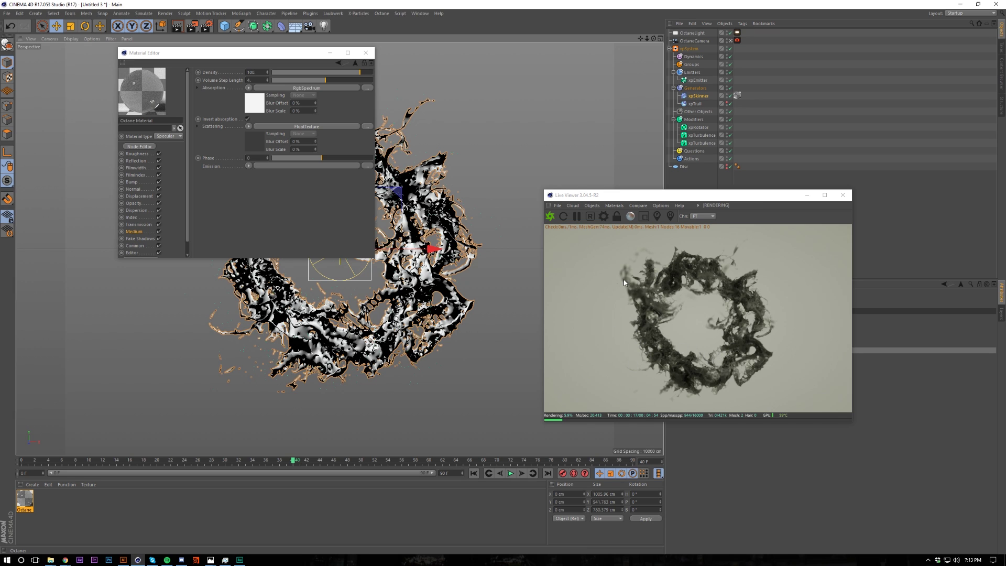
- Set the Absorption RgbSpectrum colour to a pinkish red with hue 341° and 69% saturation
click(258, 104)
click(220, 80)
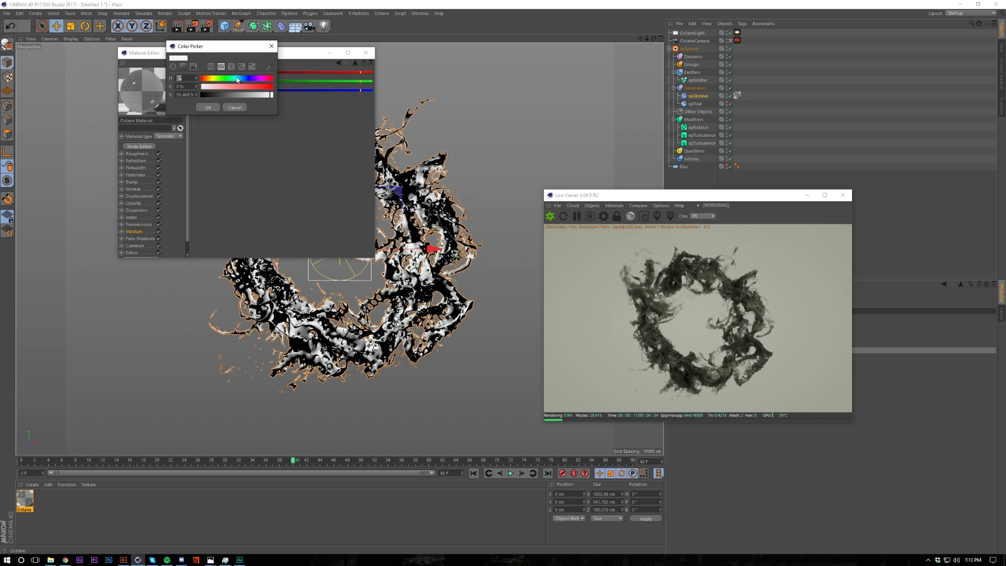
drag(238, 79, 267, 81)
click(266, 87)
click(256, 87)
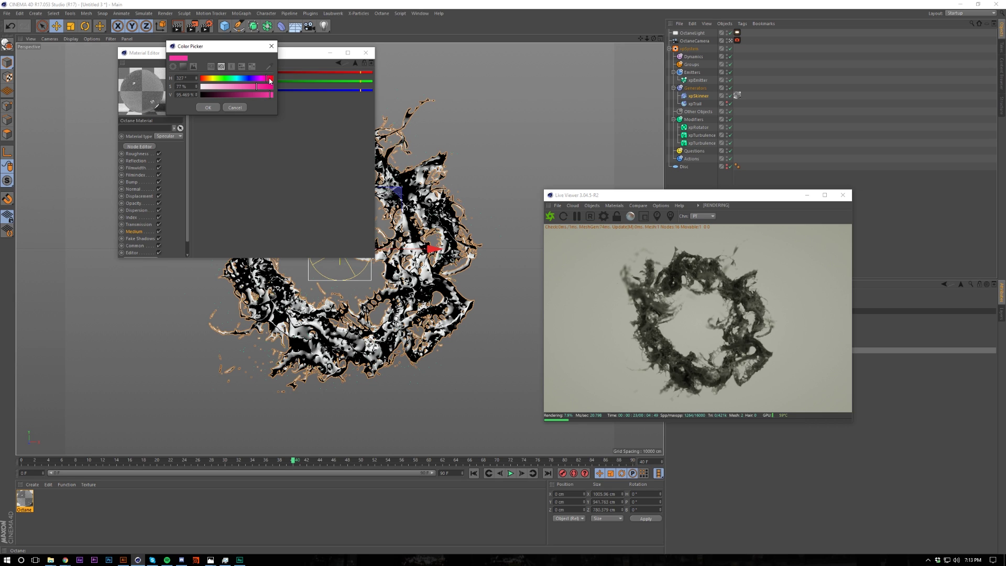
click(270, 78)
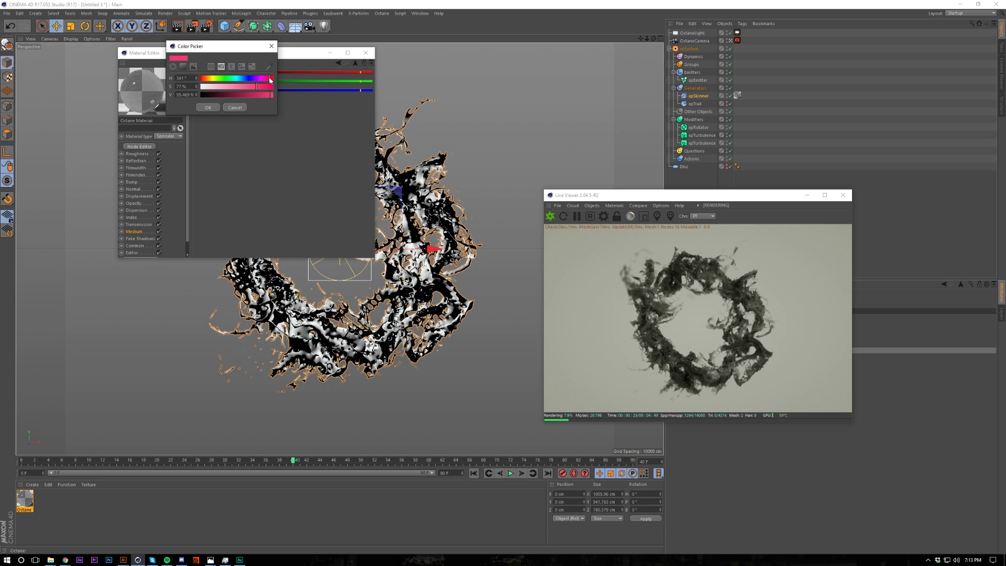
click(245, 87)
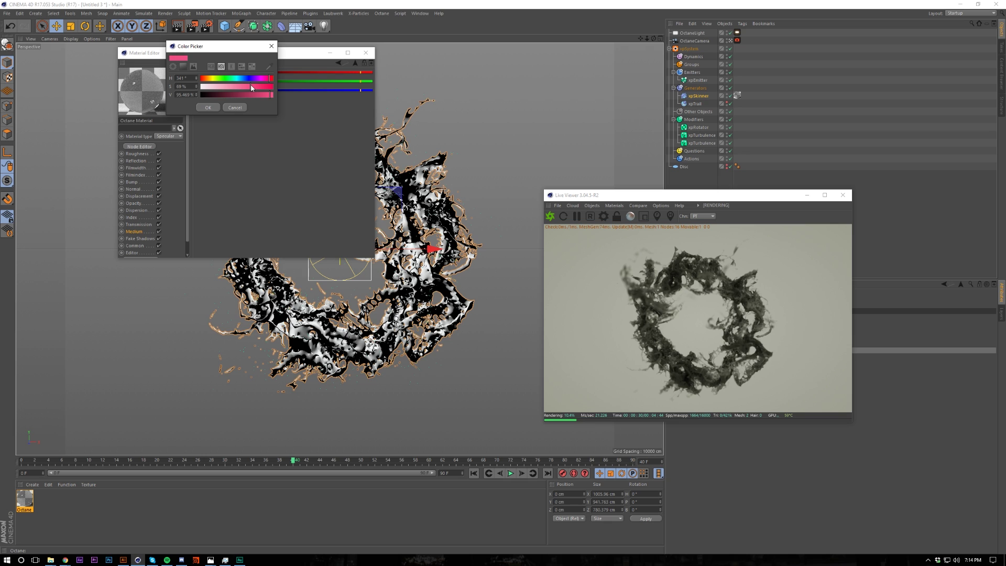
click(208, 107)
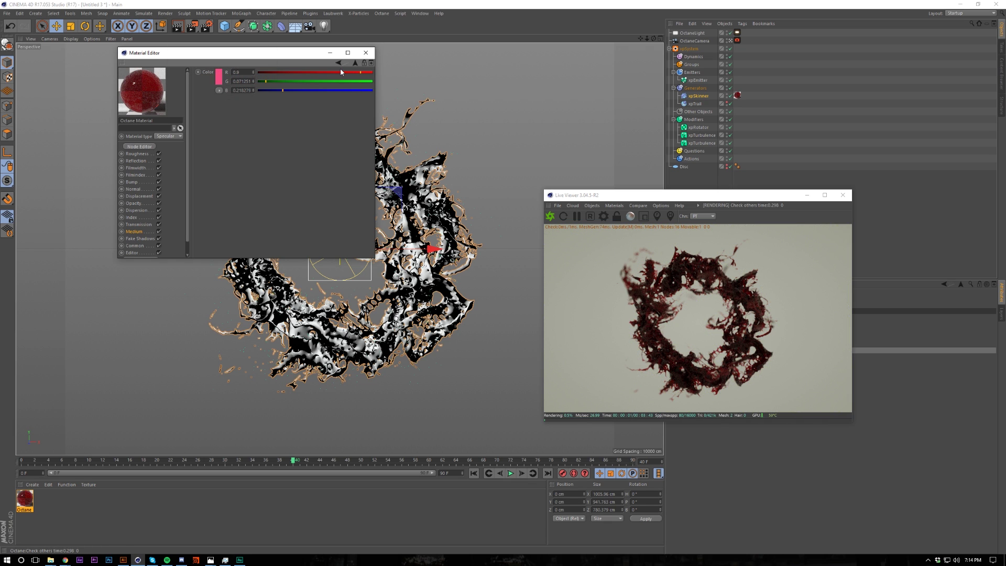
- Raise the Scattering FloatTexture's float value to about 0.098
click(355, 63)
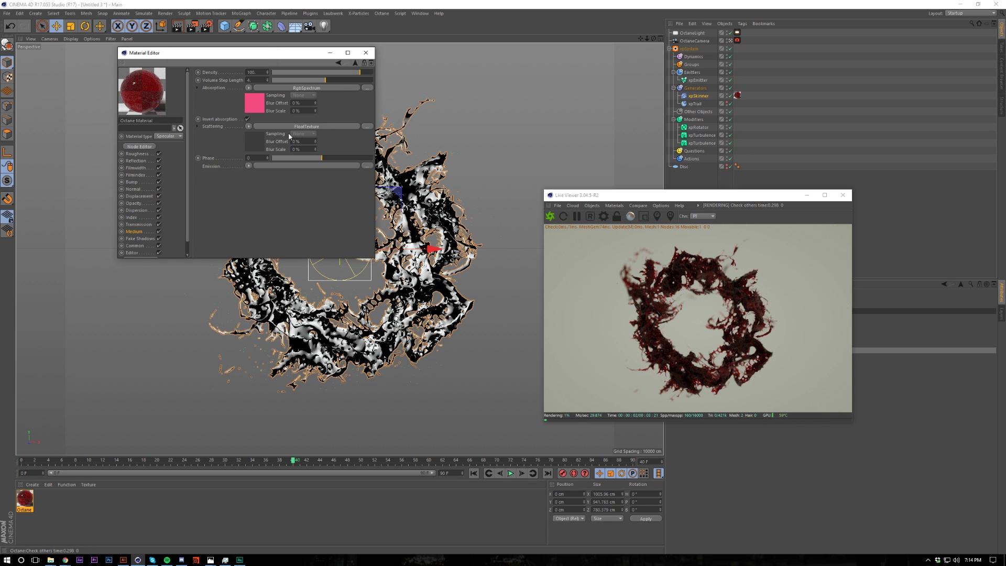
click(262, 143)
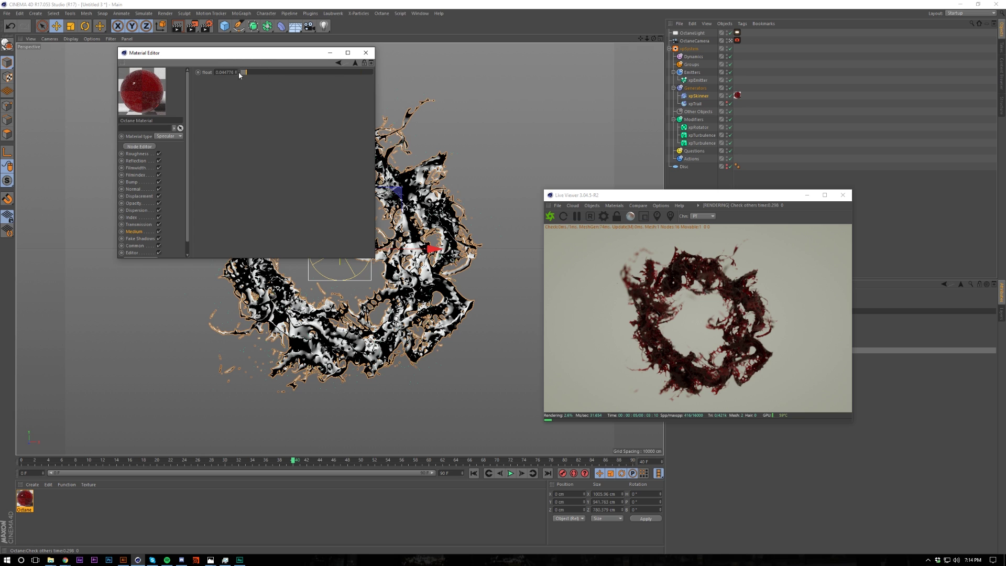
mouse_move(240, 72)
mouse_down()
mouse_move(234, 80)
mouse_move(384, 84)
mouse_move(244, 73)
mouse_up()
click(252, 73)
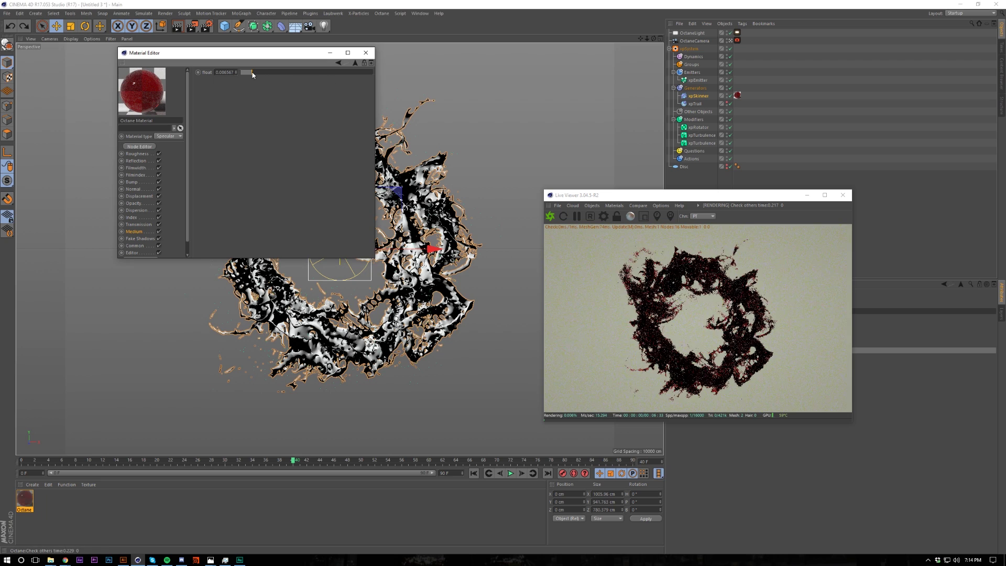
- Return to the Scattering Medium settings and reduce the density to about 12.7
click(355, 63)
click(345, 73)
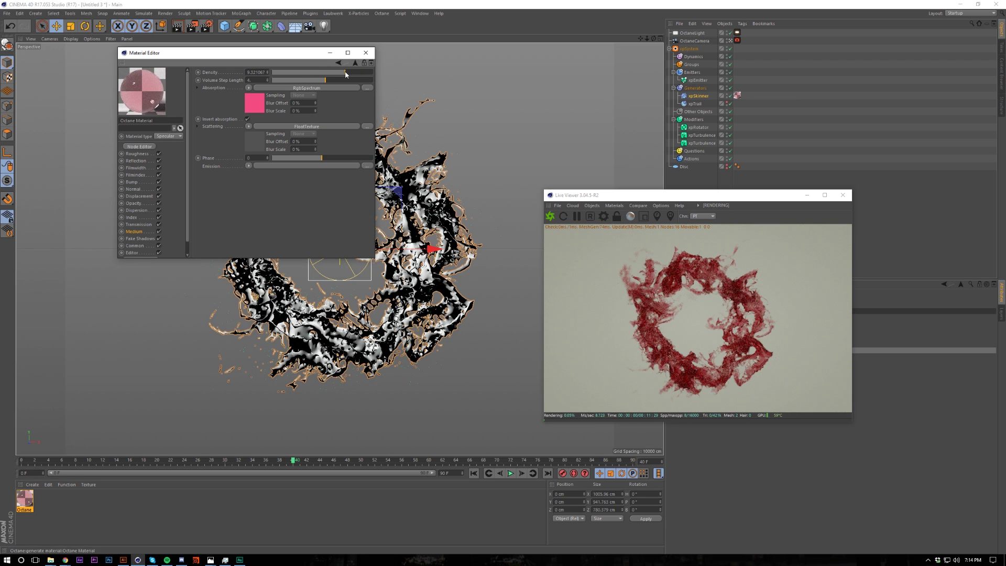
click(346, 73)
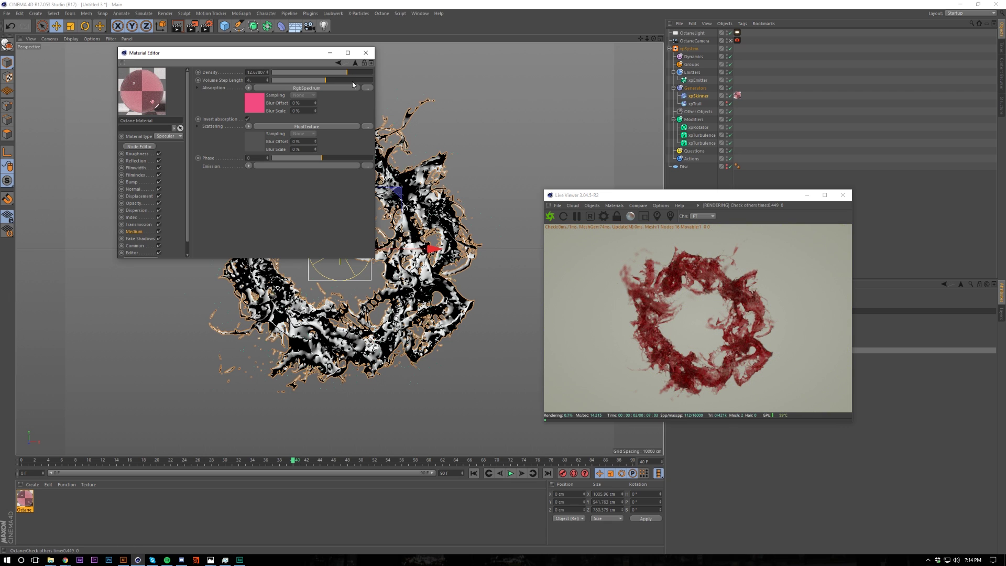
- Increase the Absorption RgbSpectrum colour's saturation to 100%
click(254, 103)
click(218, 73)
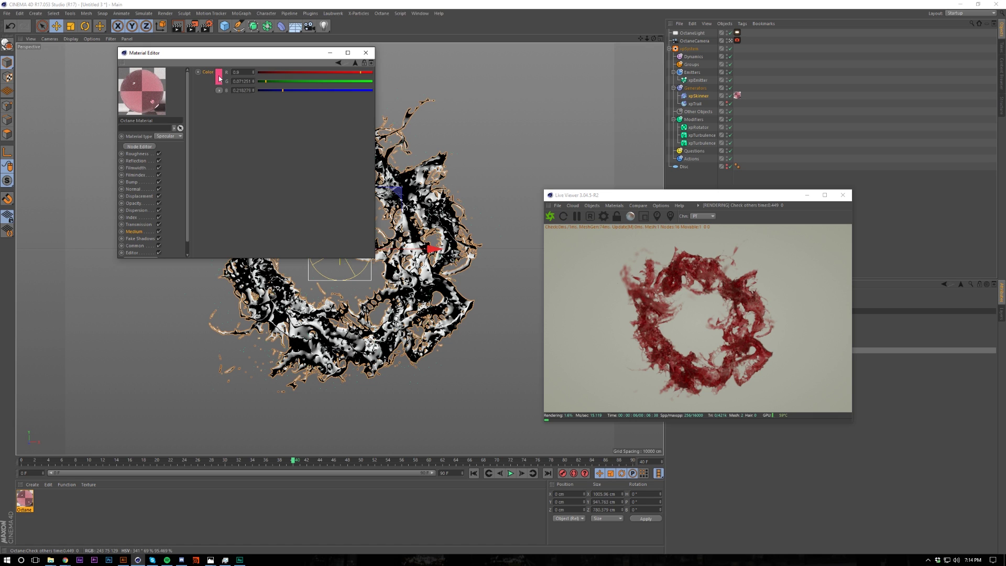
click(253, 87)
click(210, 103)
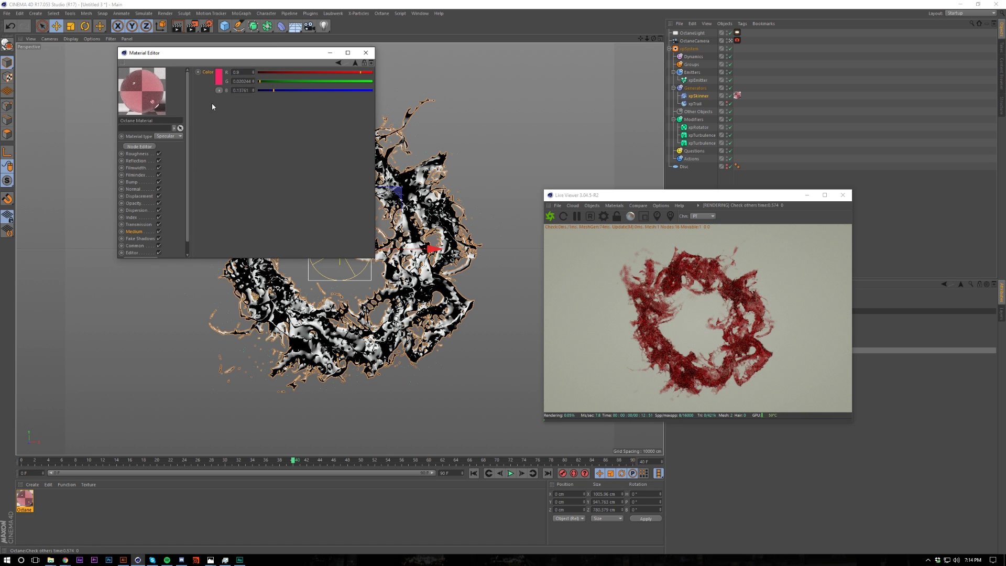
click(218, 74)
click(264, 86)
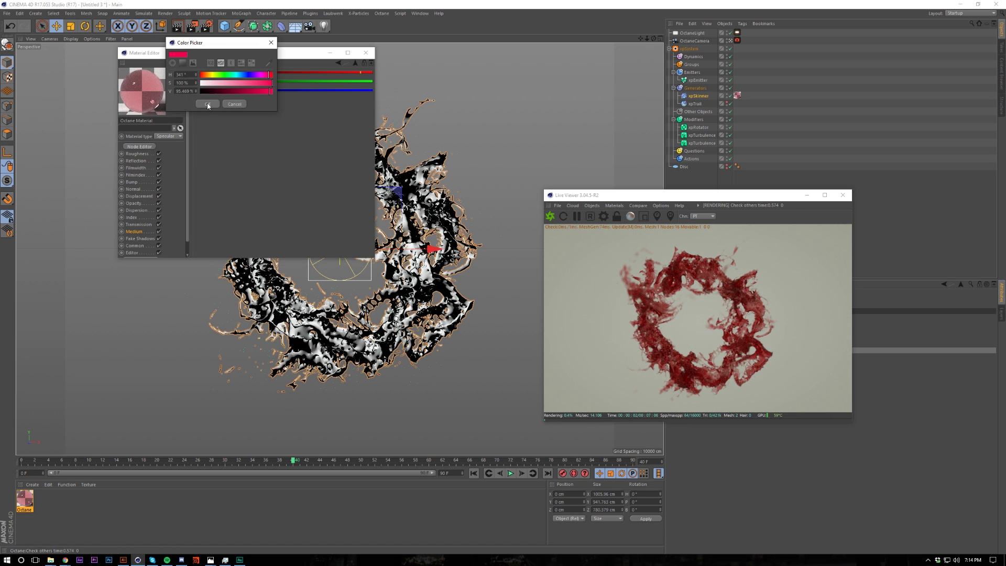
click(209, 104)
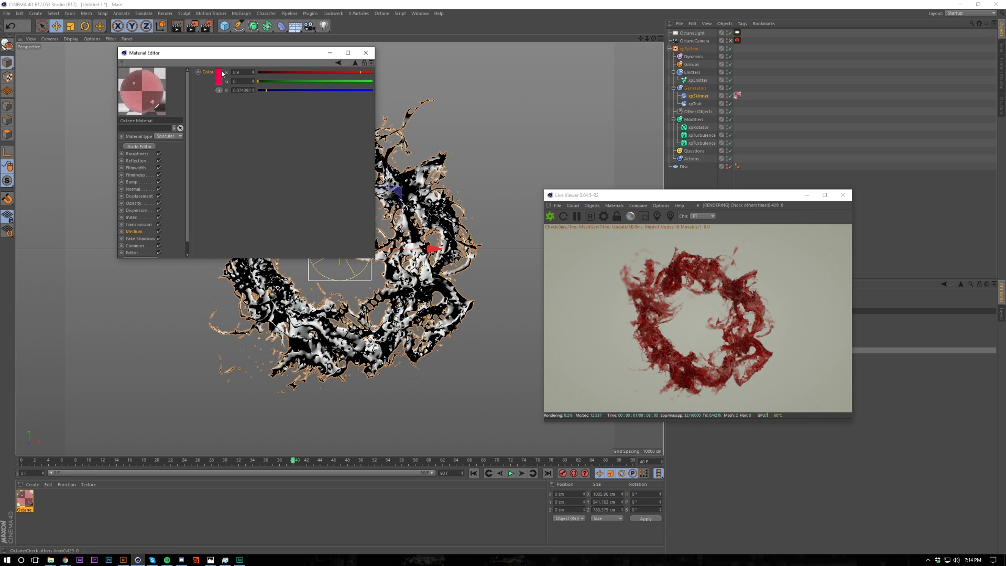
- Set the Absorption colour's saturation to 21% for a pale pink
click(220, 74)
drag(221, 87, 210, 89)
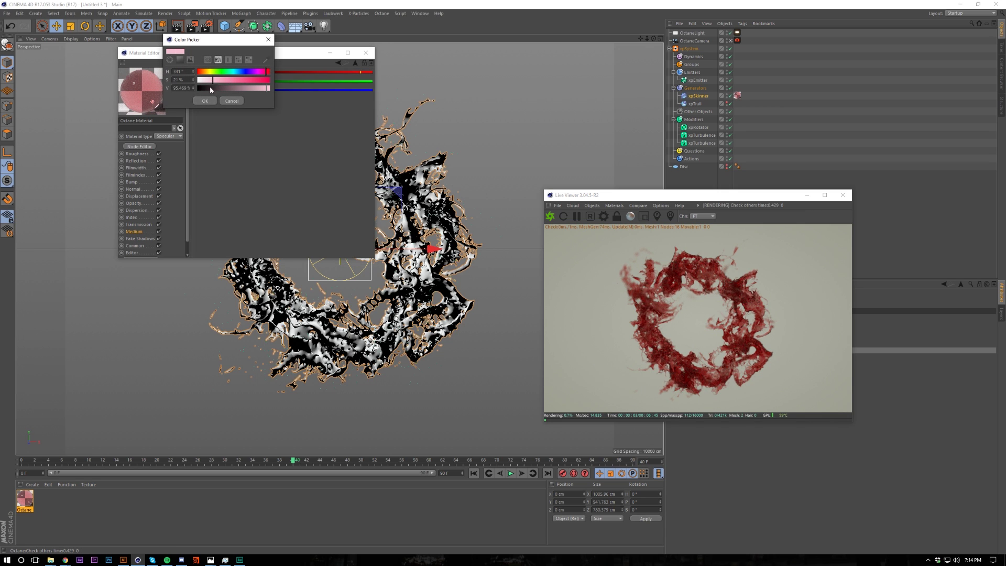
click(205, 101)
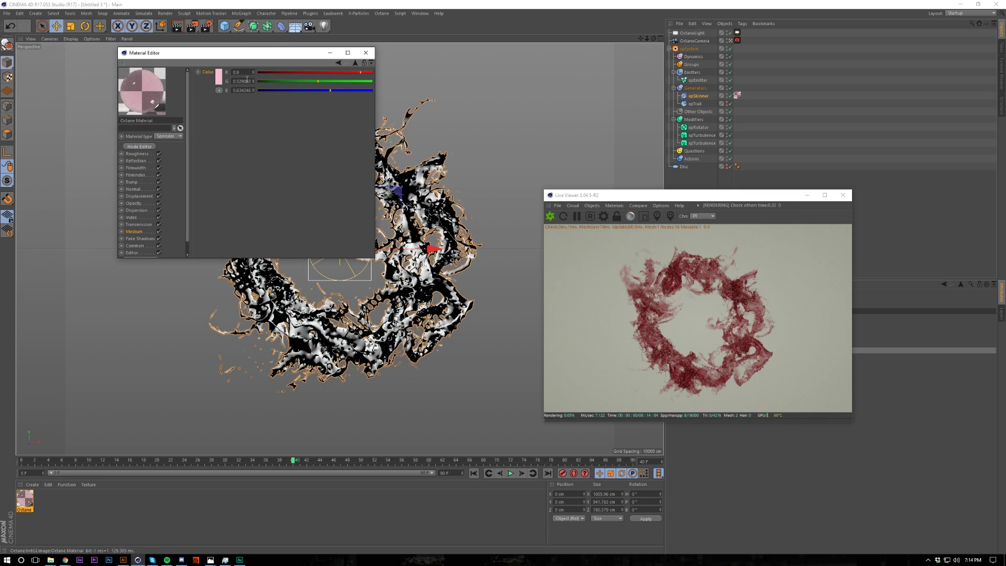
- Lower the Absorption colour's saturation for a paler pink
click(218, 77)
drag(211, 88, 203, 88)
click(203, 109)
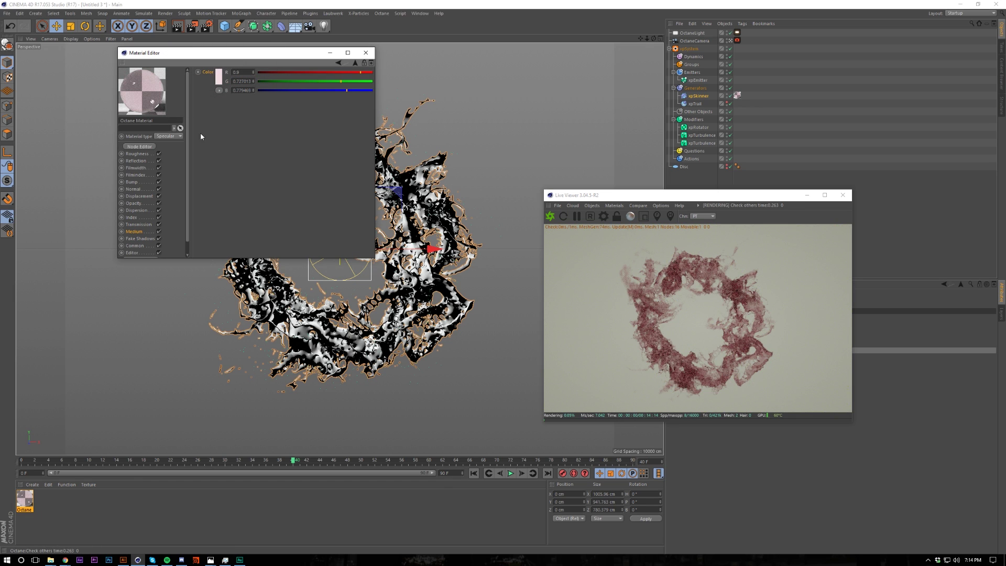
- Set the Absorption colour's saturation to 35% for a stronger pink
click(219, 77)
drag(201, 46, 272, 89)
key(Tab)
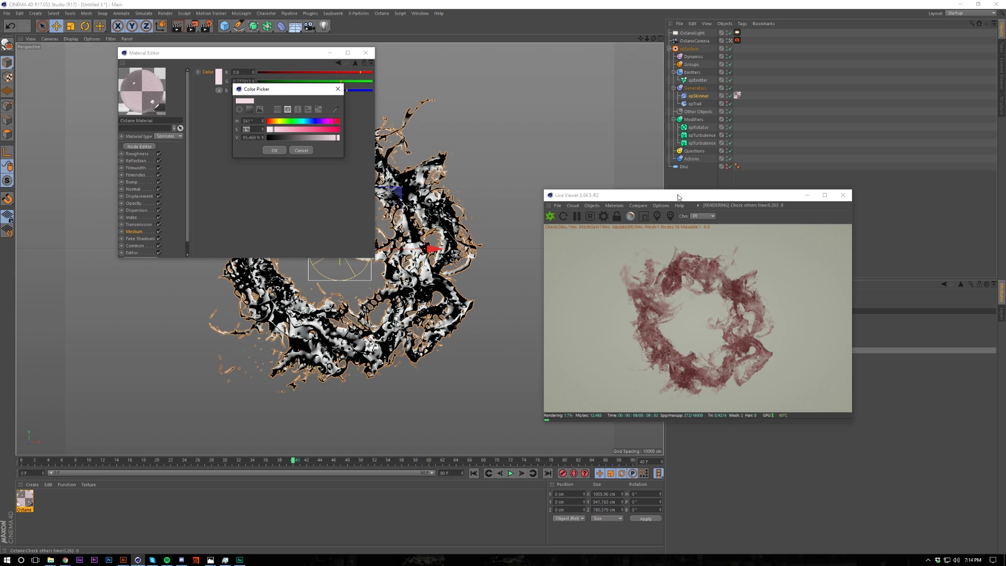
text(35)
key(Return)
click(274, 150)
- Enable post processing in the OctaneCamera's camera tag, moving the live render window clear of the settings
drag(698, 200, 610, 188)
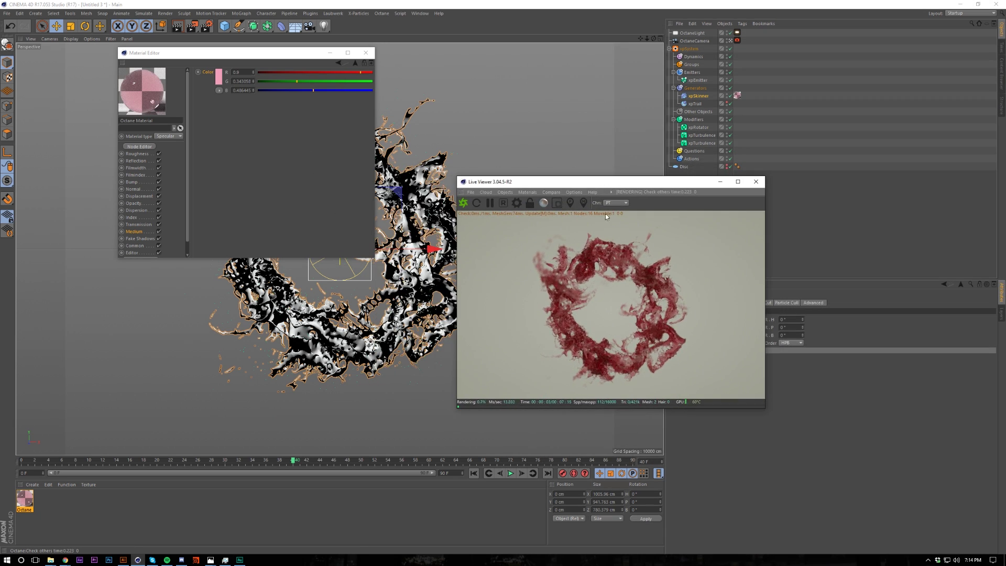
click(807, 215)
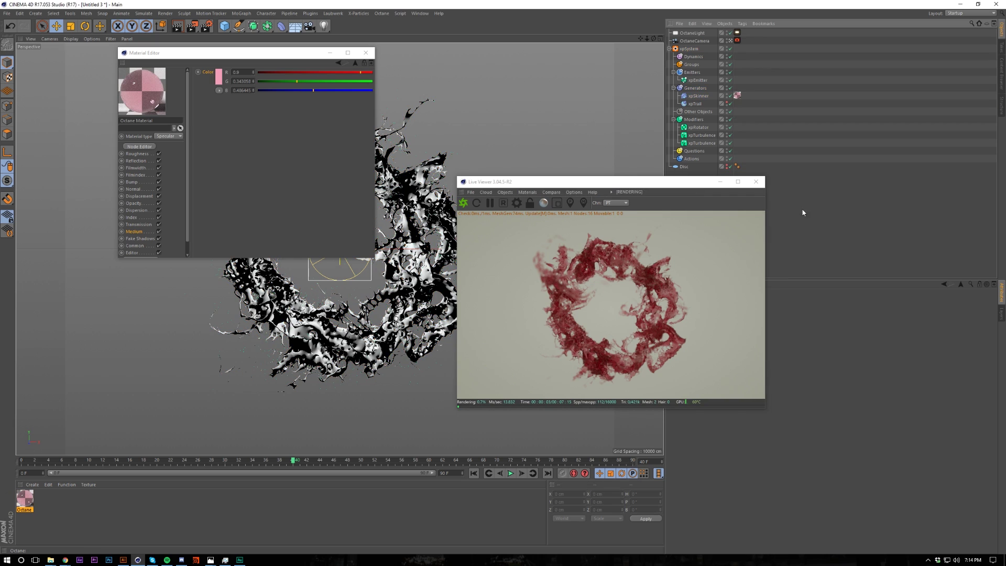
click(737, 40)
drag(664, 182, 554, 233)
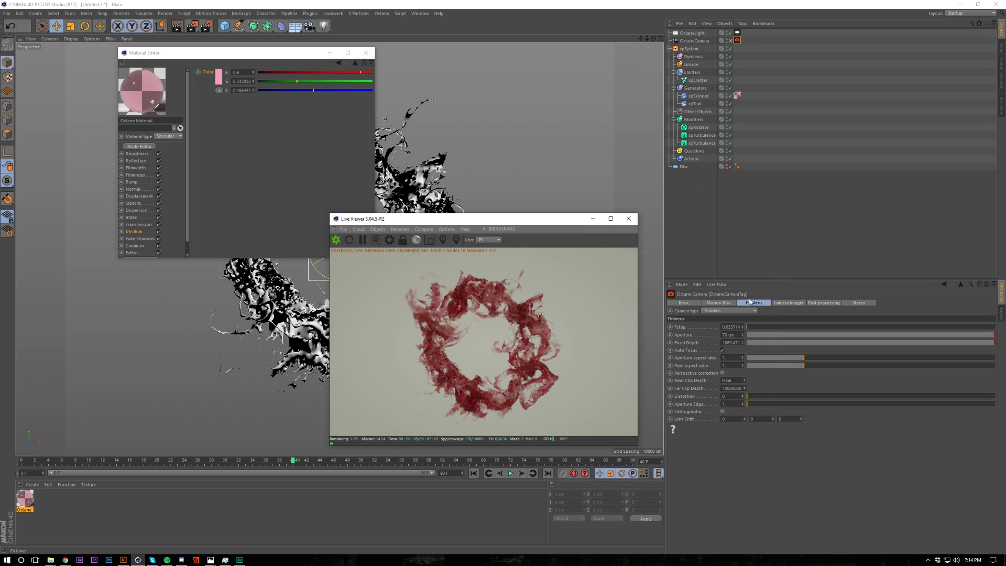
click(730, 305)
click(777, 304)
click(766, 304)
click(832, 303)
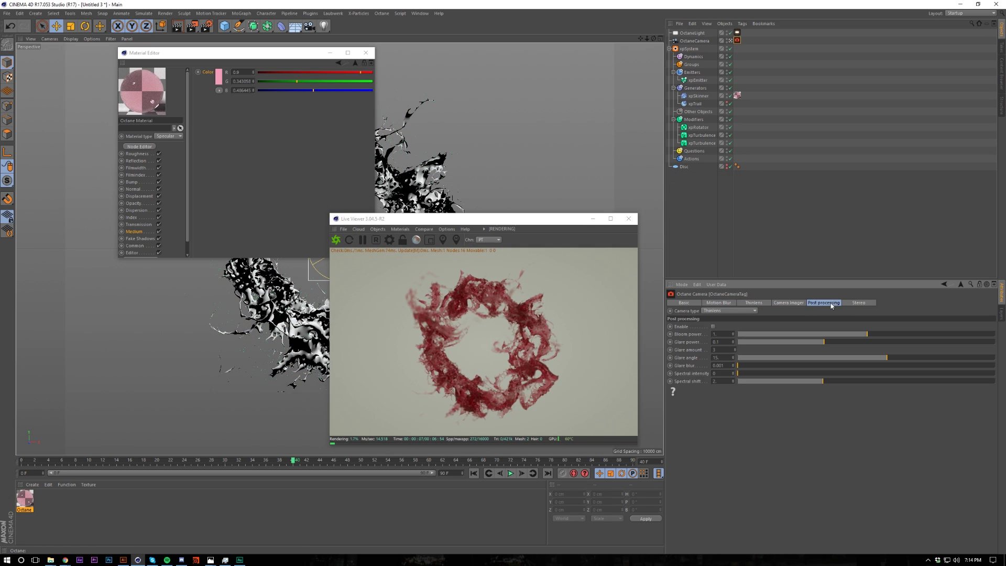
click(713, 327)
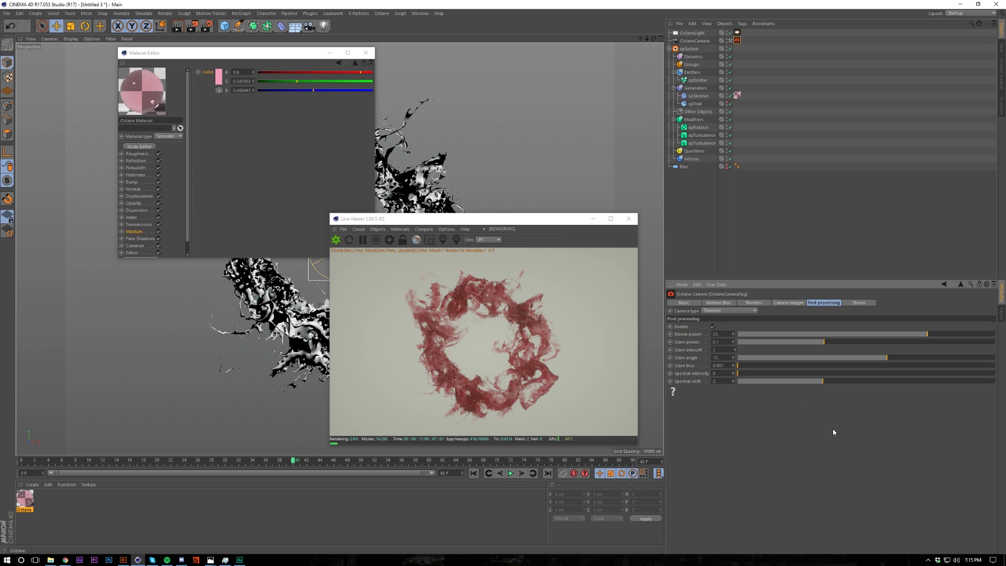
- Try post-processing bloom powers of 15 and 5, and settle on a bloom power of 10
double_click(727, 334)
text(15)
key(Return)
double_click(721, 336)
text(5)
key(Return)
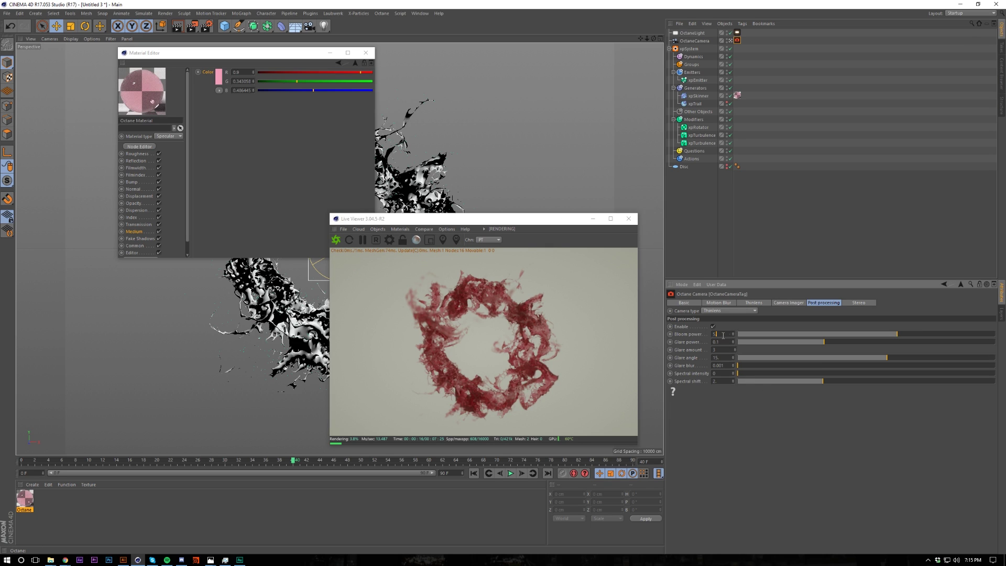
text(10)
key(Return)
- Turn on neutral response and enable the camera imager in the Octane camera tag
click(793, 302)
click(728, 365)
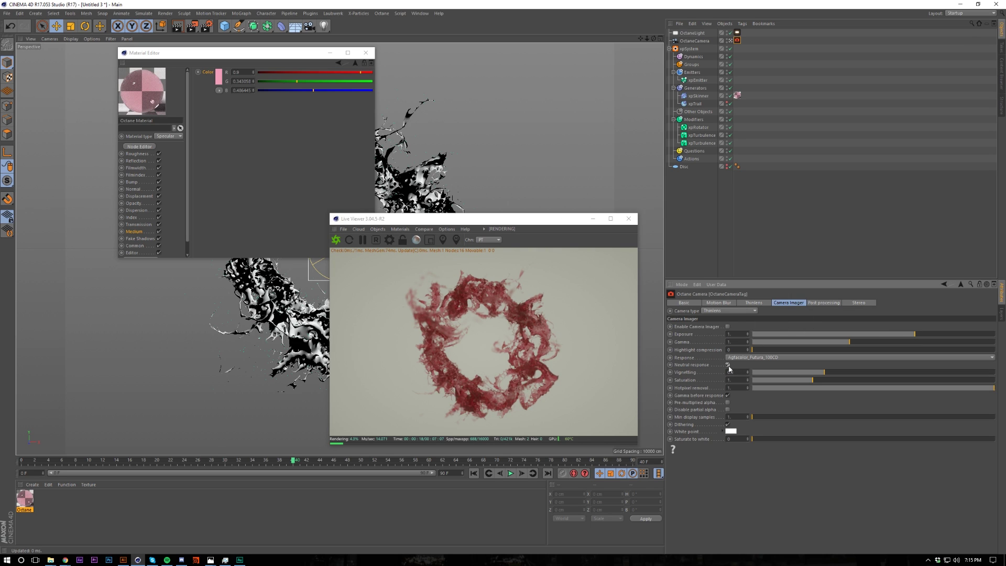
click(727, 327)
drag(514, 219, 778, 200)
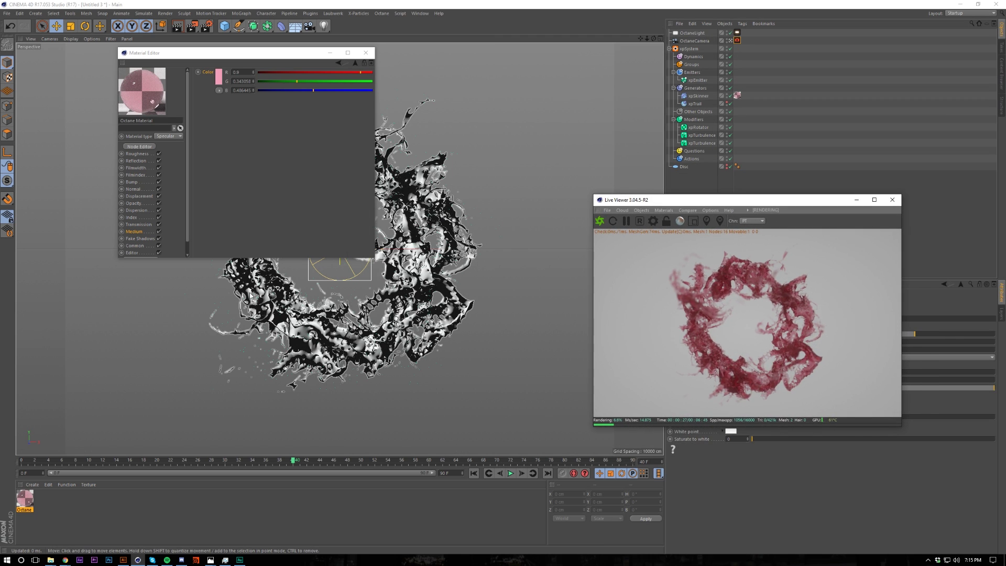
- Add a plane with -Z orientation and scale it up to about 1854 cm wide and high
click(365, 53)
drag(224, 26, 373, 111)
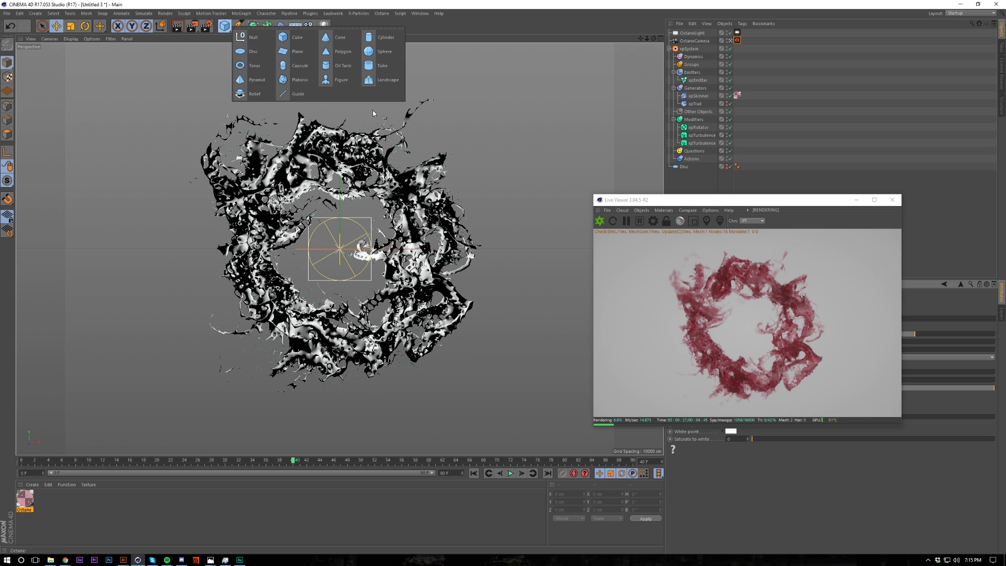
click(296, 51)
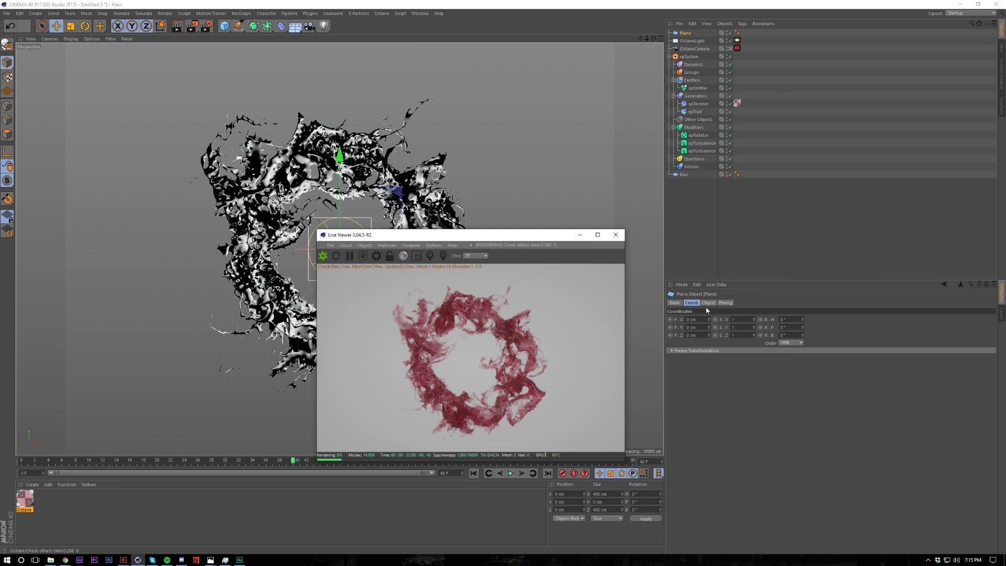
click(708, 303)
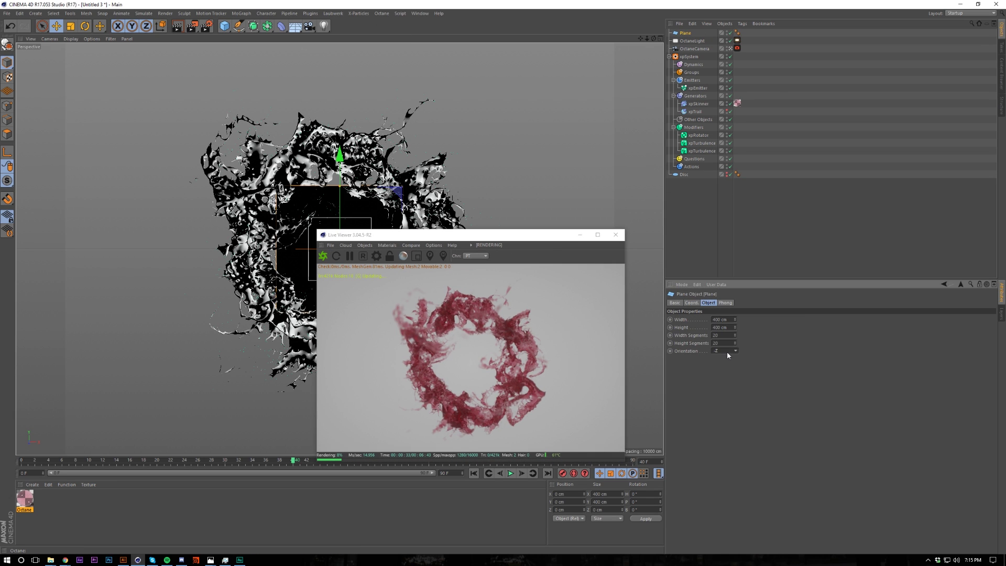
key(t)
drag(291, 261, 470, 231)
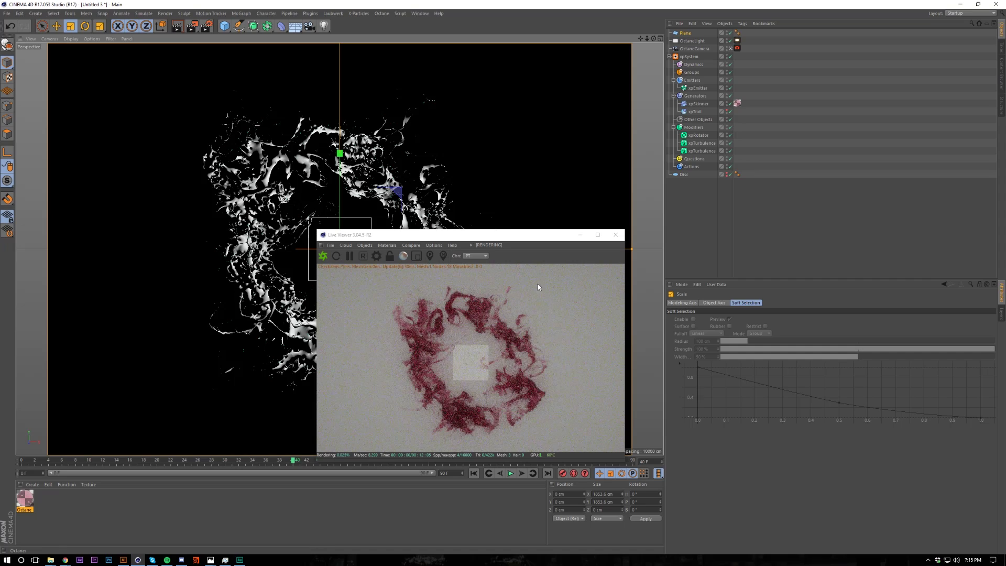
- Create a new Octane diffuse material and set its diffuse colour to pure white
click(32, 484)
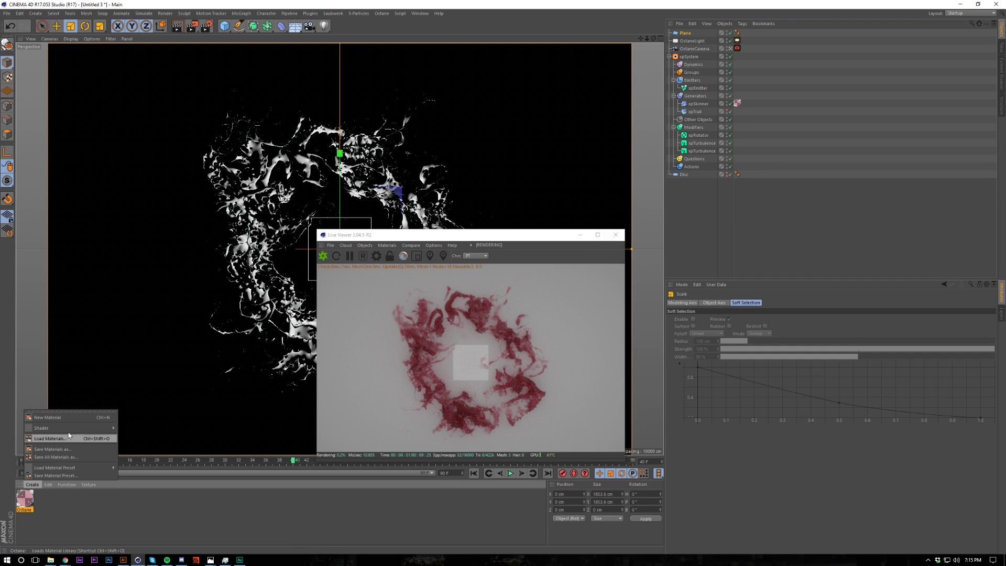
mouse_move(78, 427)
click(198, 416)
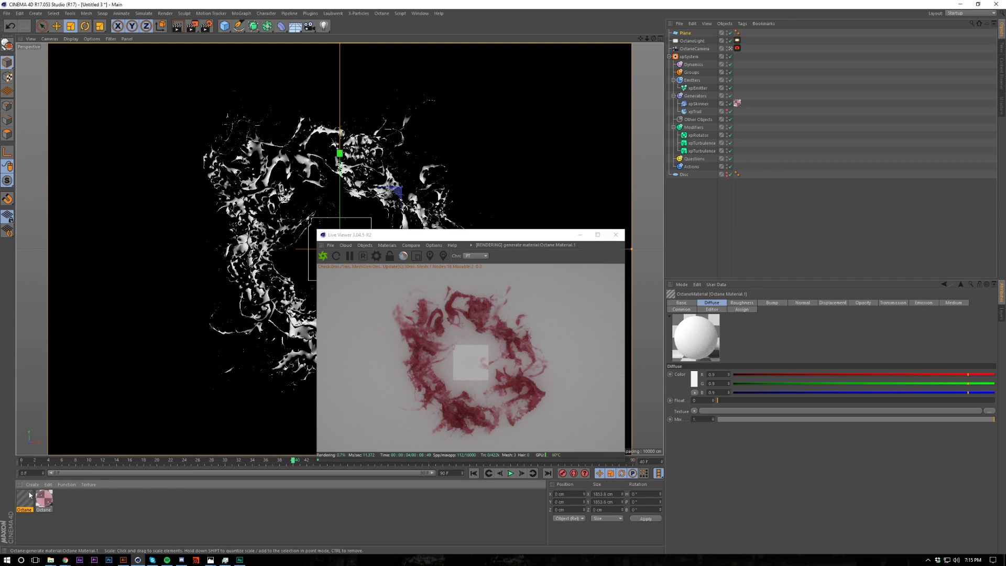
click(133, 154)
click(215, 87)
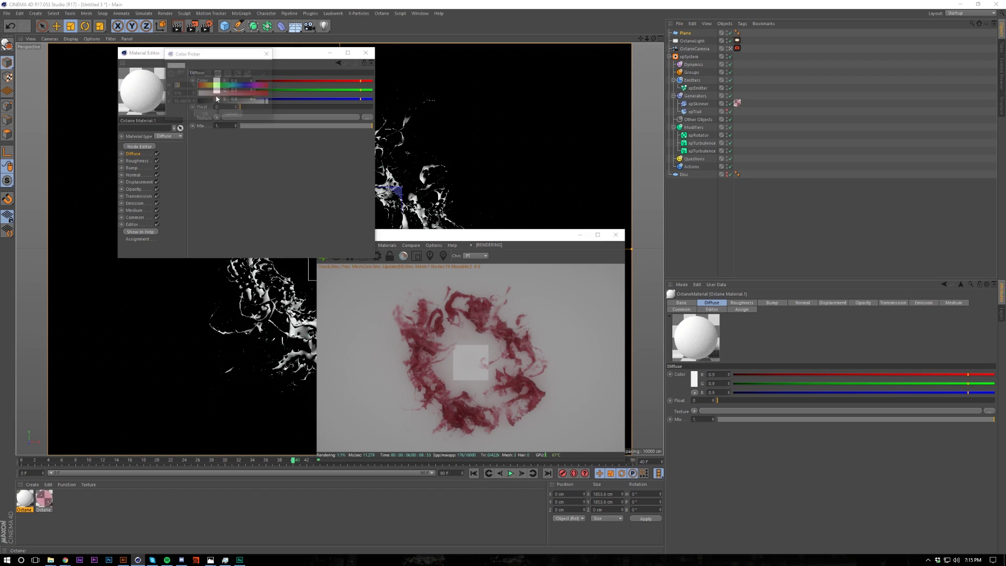
drag(220, 102, 362, 110)
click(205, 114)
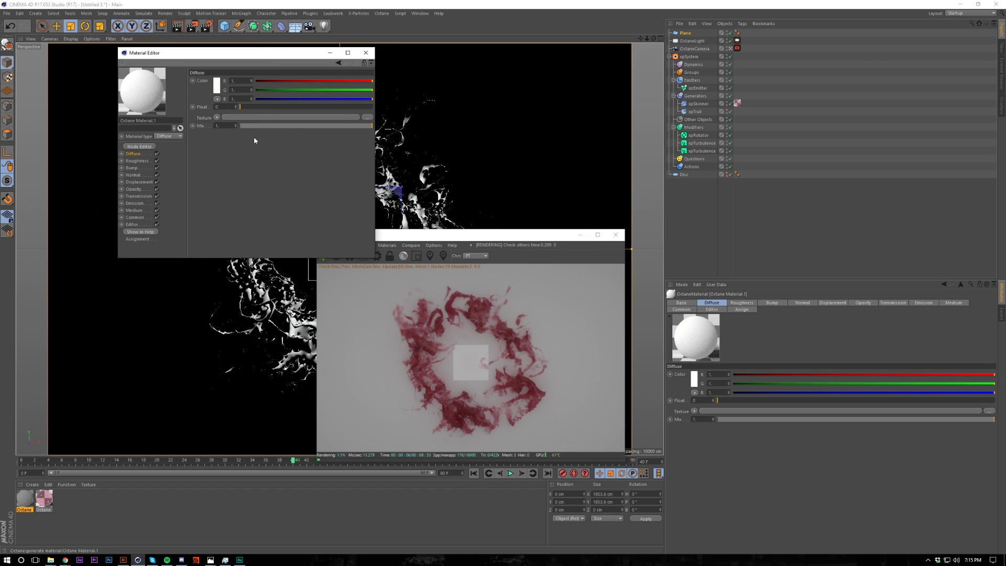
- Close the material's settings and apply the white material to the plane
click(215, 81)
drag(270, 98, 292, 100)
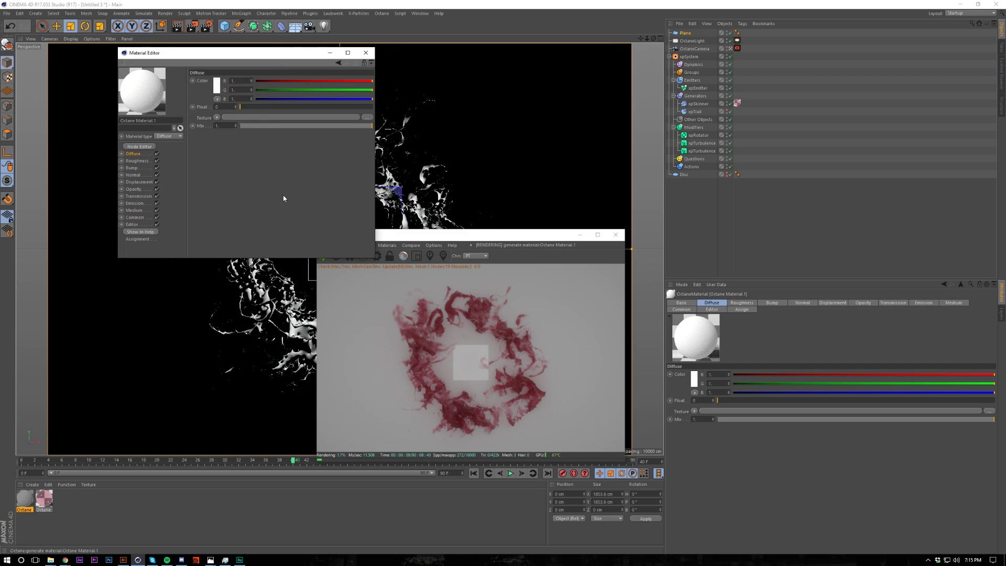
click(365, 52)
drag(27, 496, 131, 367)
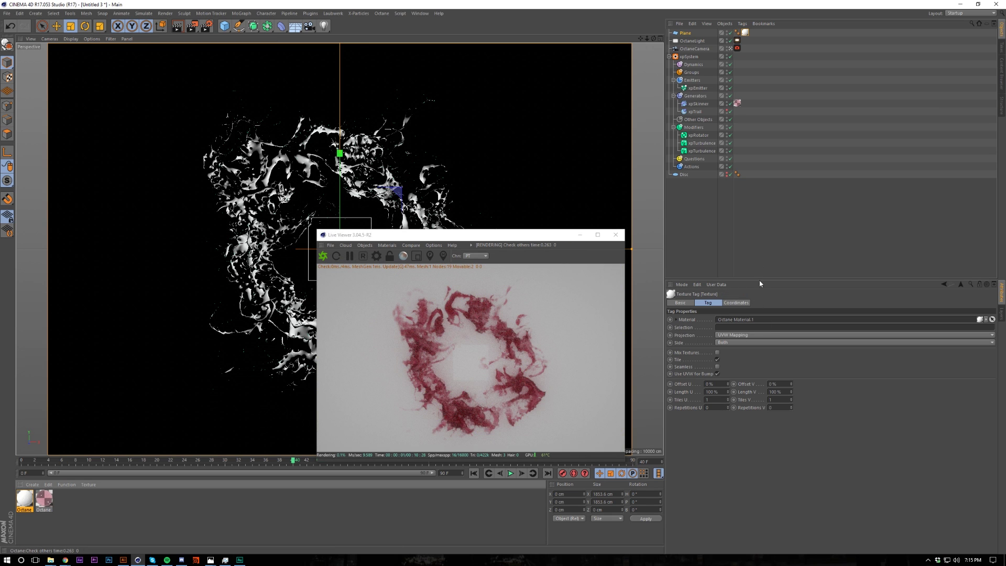
- Open the camera imager settings of the OctaneCamera's tag
click(737, 48)
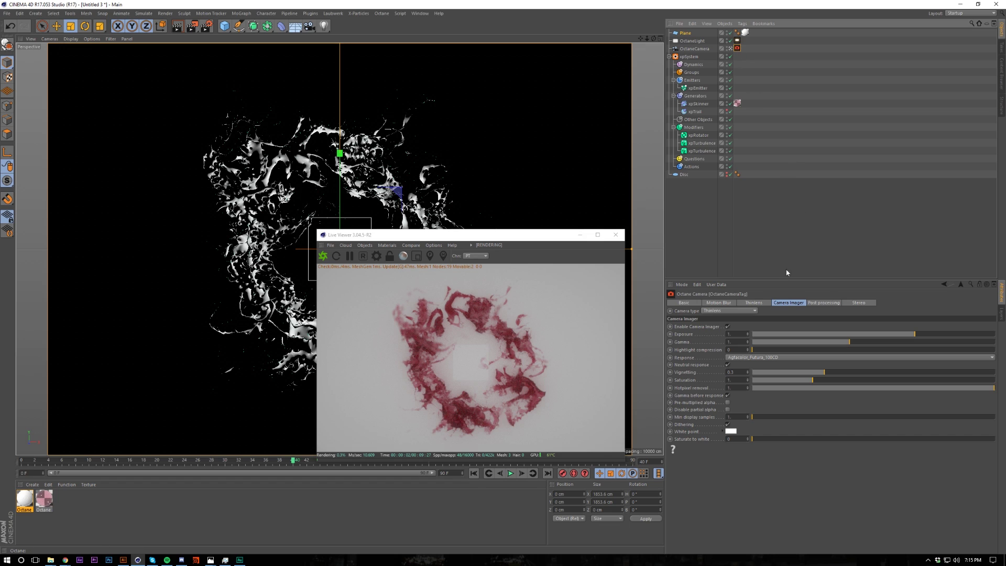
click(731, 431)
click(782, 416)
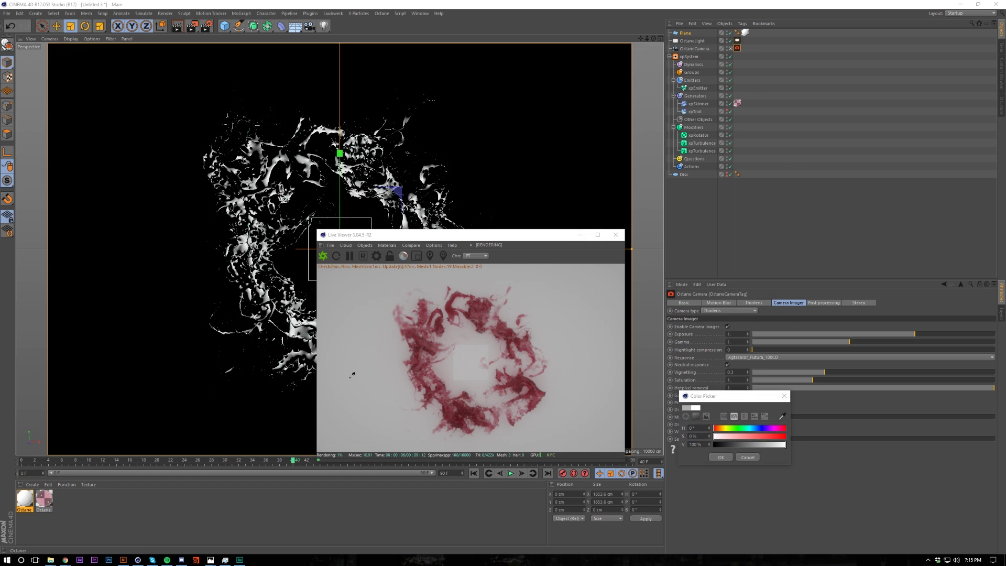
click(389, 375)
click(748, 457)
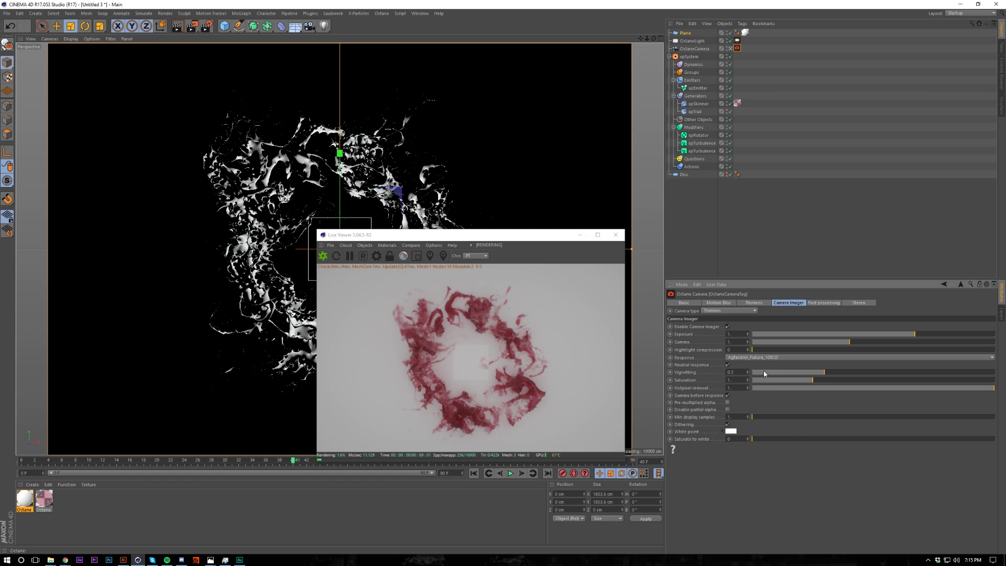
- Set the camera imager's vignetting to 0 and sample its white point from the grey background of the live render
drag(769, 373, 725, 403)
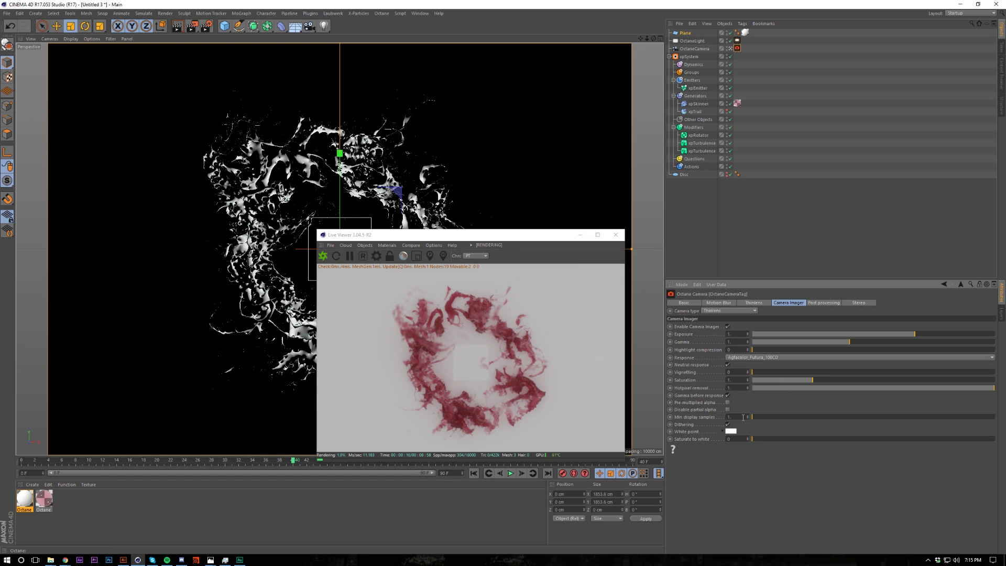
click(731, 431)
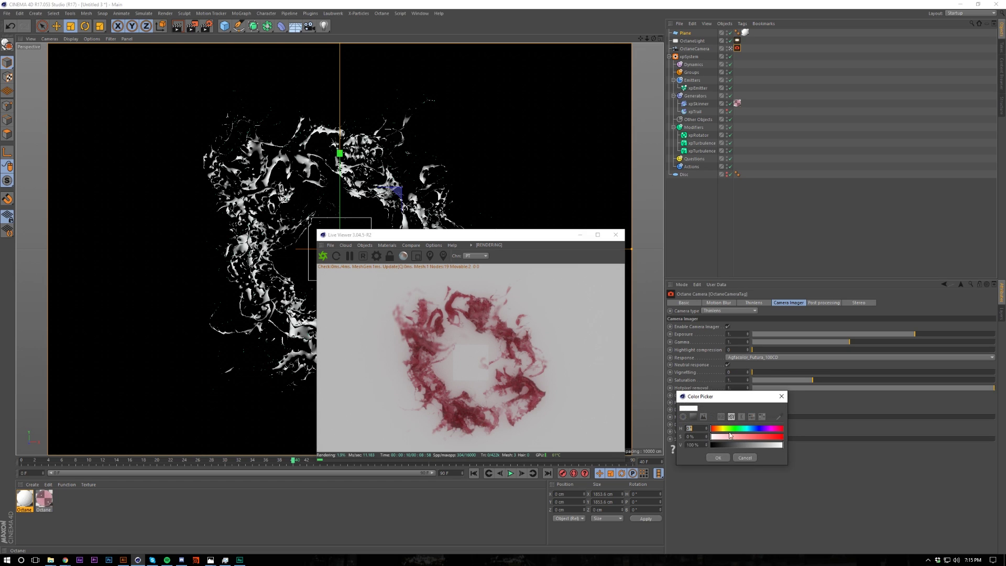
click(779, 420)
click(368, 362)
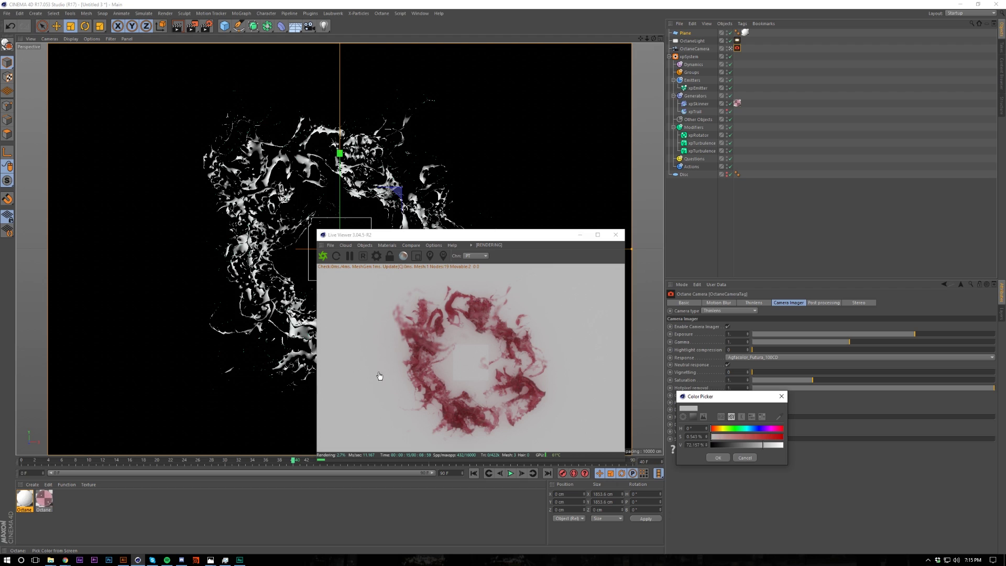
click(719, 458)
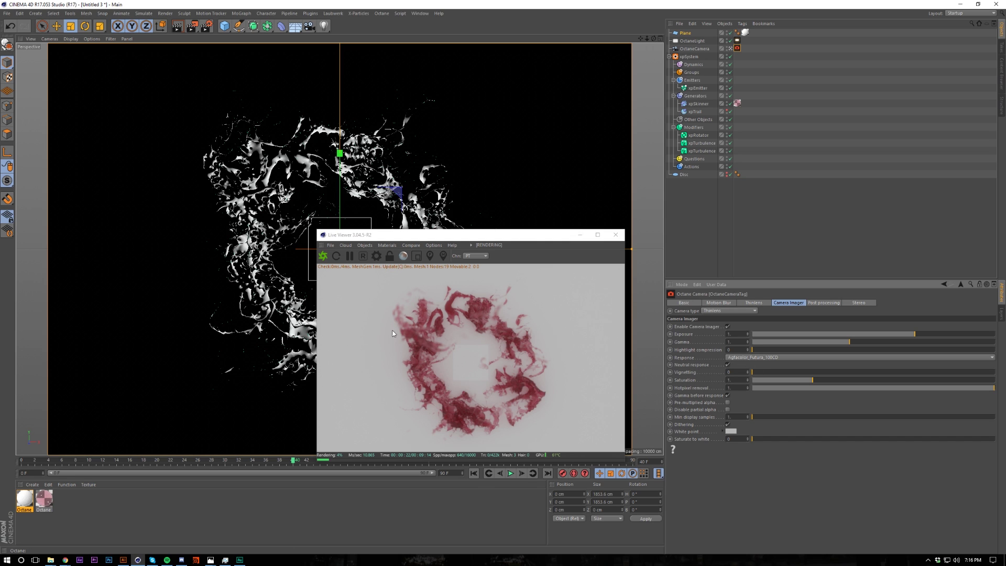
- Try the DSCS315_5 camera response, and step through the other presets to settle on Ektachrome_100CD
click(754, 361)
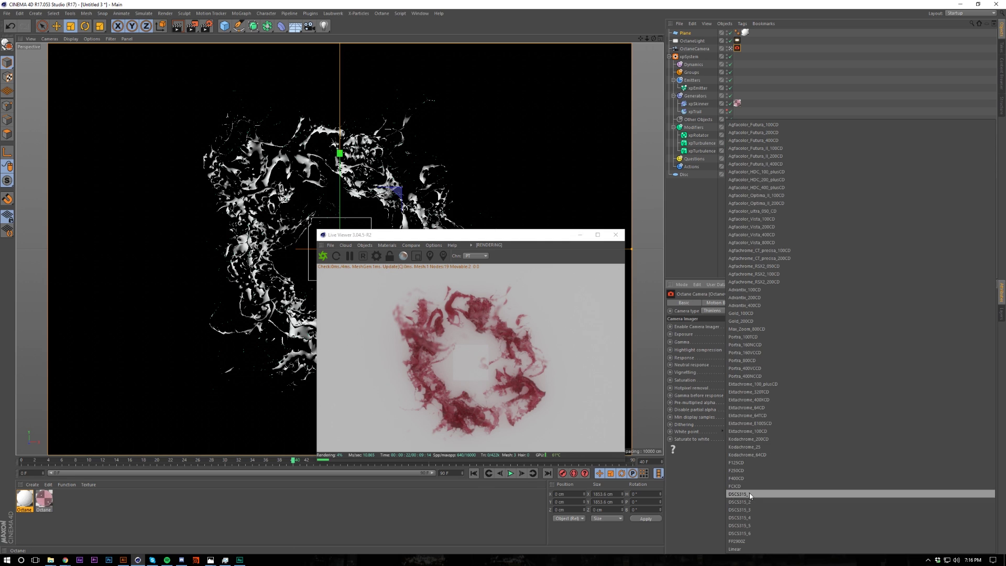
click(755, 524)
right_click(696, 410)
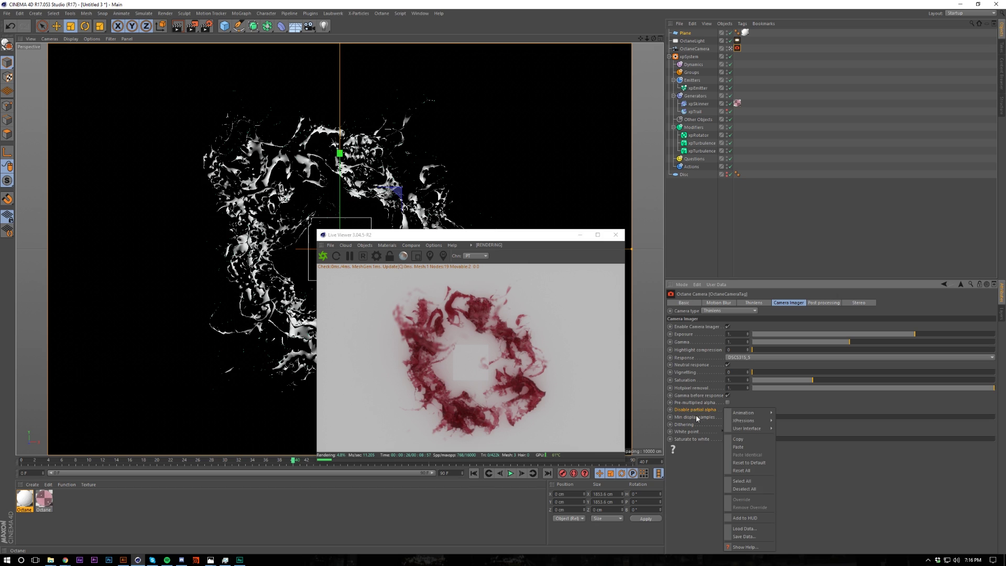
click(835, 498)
scroll(744, 360, up, 2)
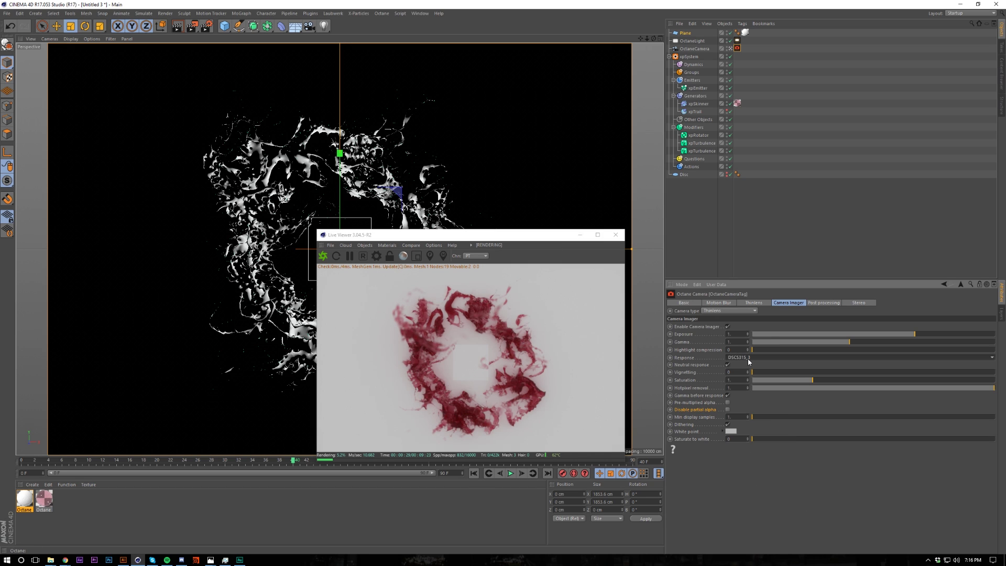
scroll(748, 361, up, 4)
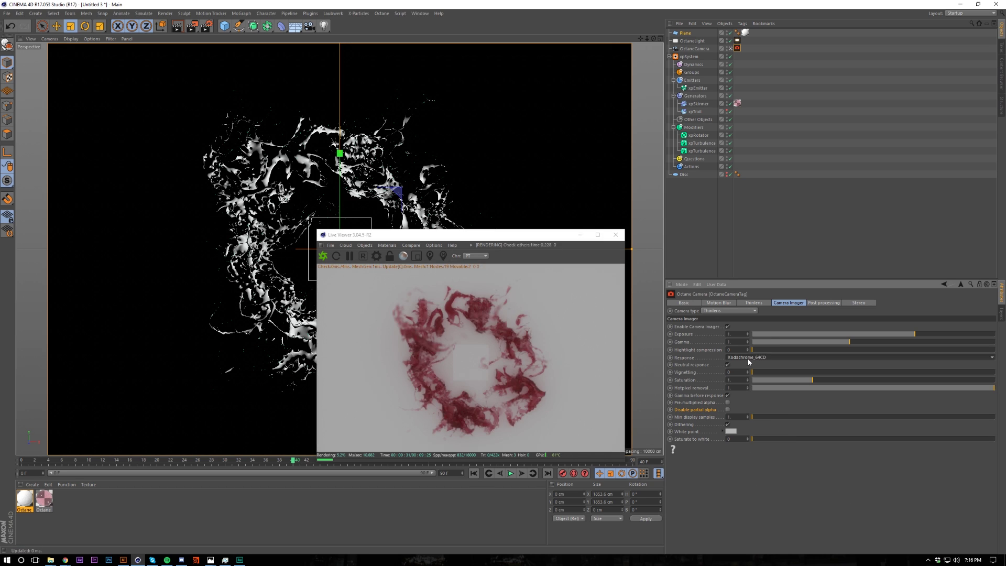
scroll(748, 360, up, 3)
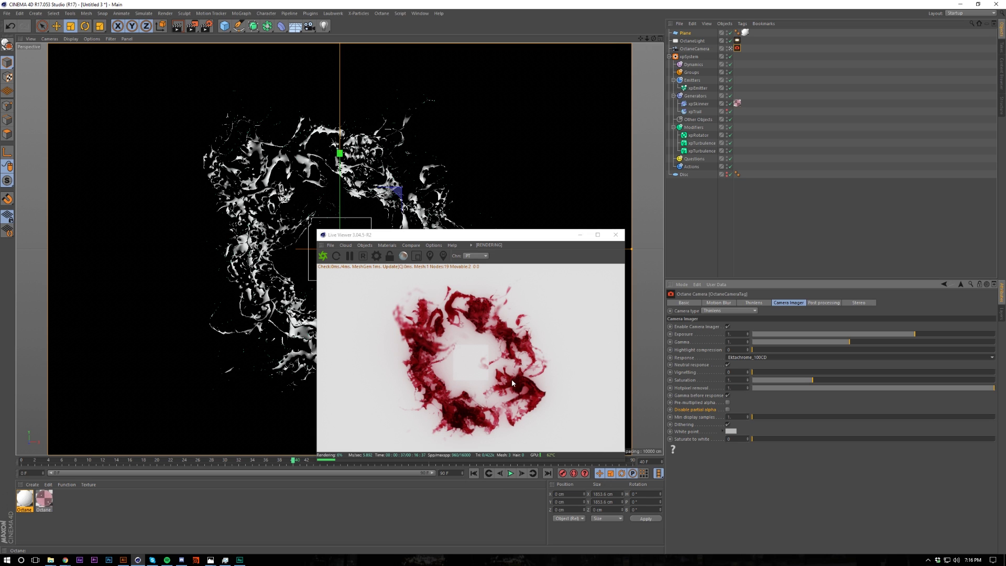
- Move the plane back along Z behind the ring and scale it up to about 3770 cm
click(685, 33)
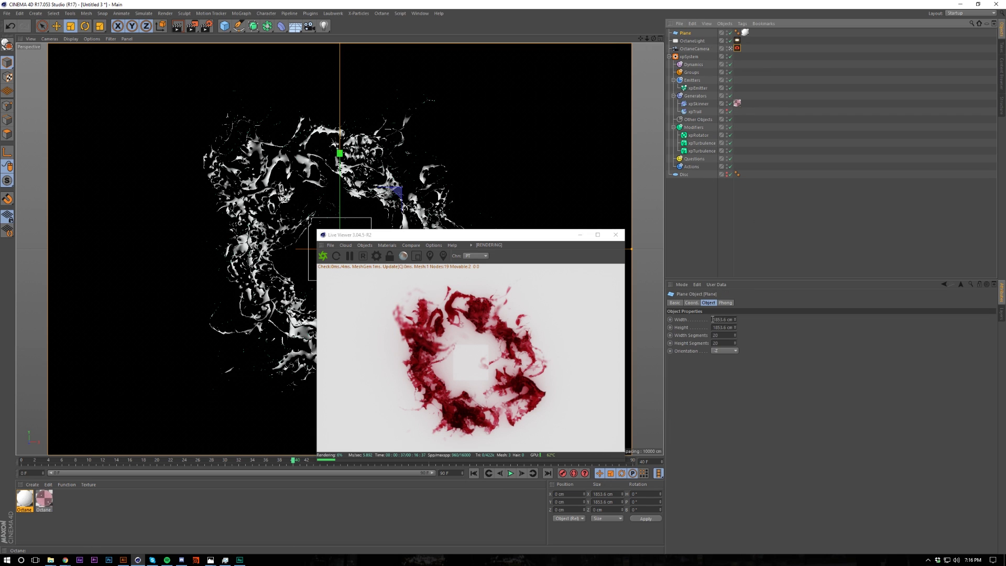
click(691, 303)
drag(709, 336, 708, 334)
drag(339, 153, 340, 55)
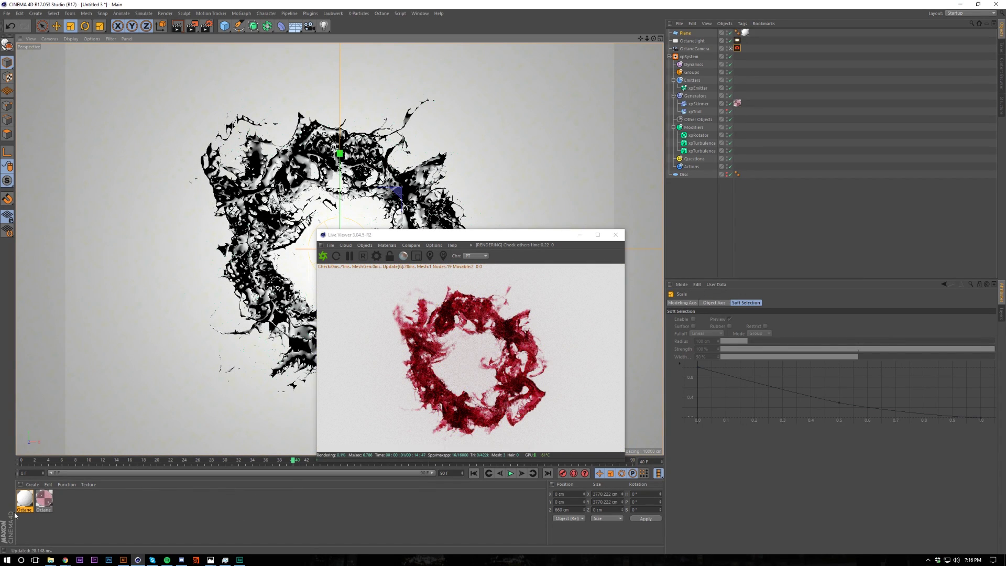
- Change the plane's white Octane material to the Glossy type
double_click(24, 499)
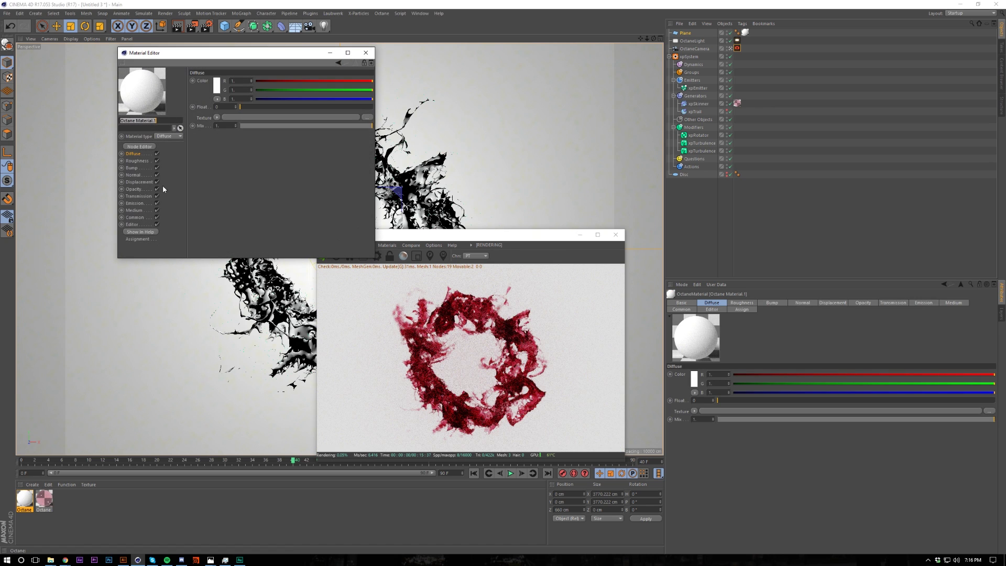
click(175, 133)
click(168, 149)
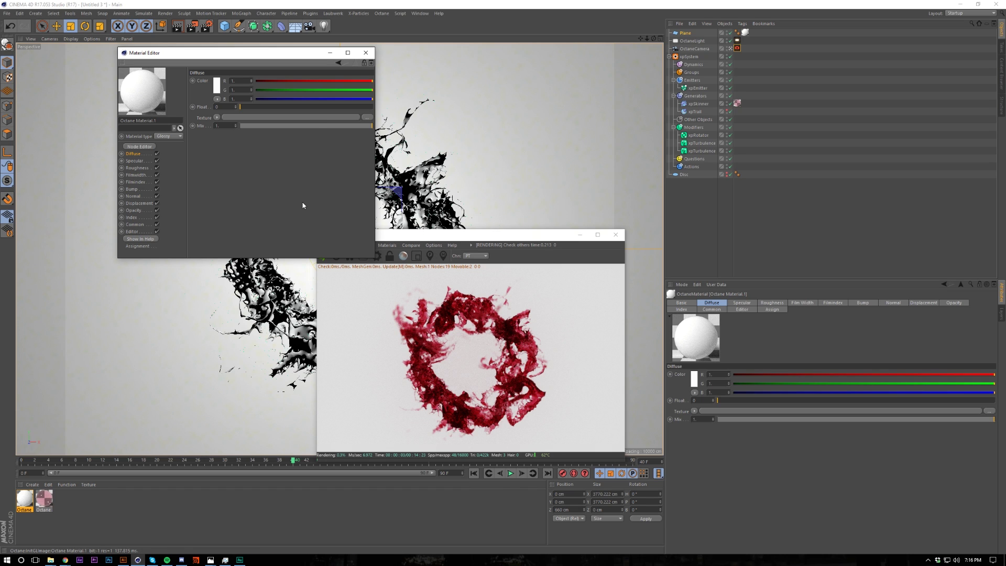
- Add an Octane HDRI environment and load studio008.hdr from the HDRIs pack folder as its image texture
click(366, 53)
click(364, 245)
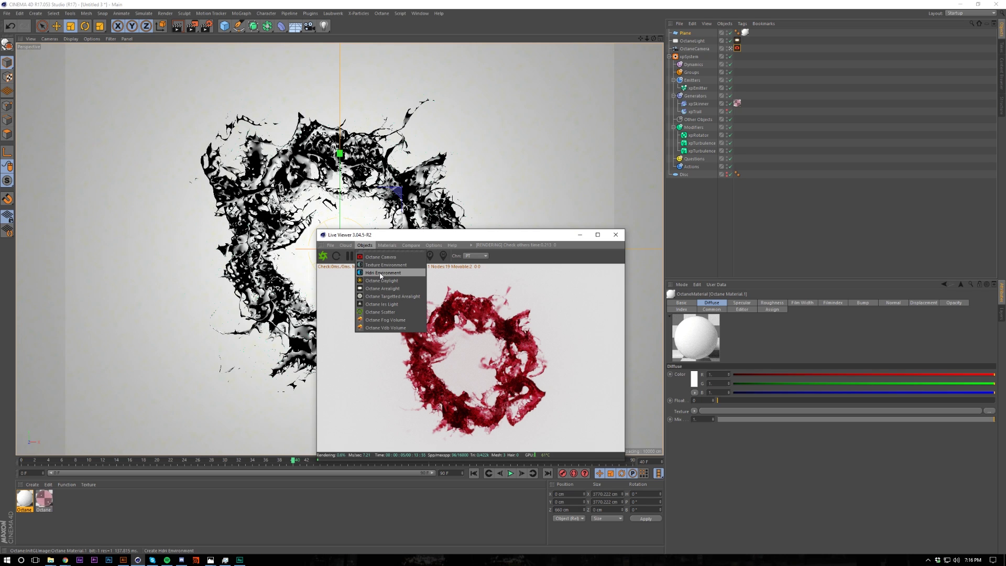
click(384, 273)
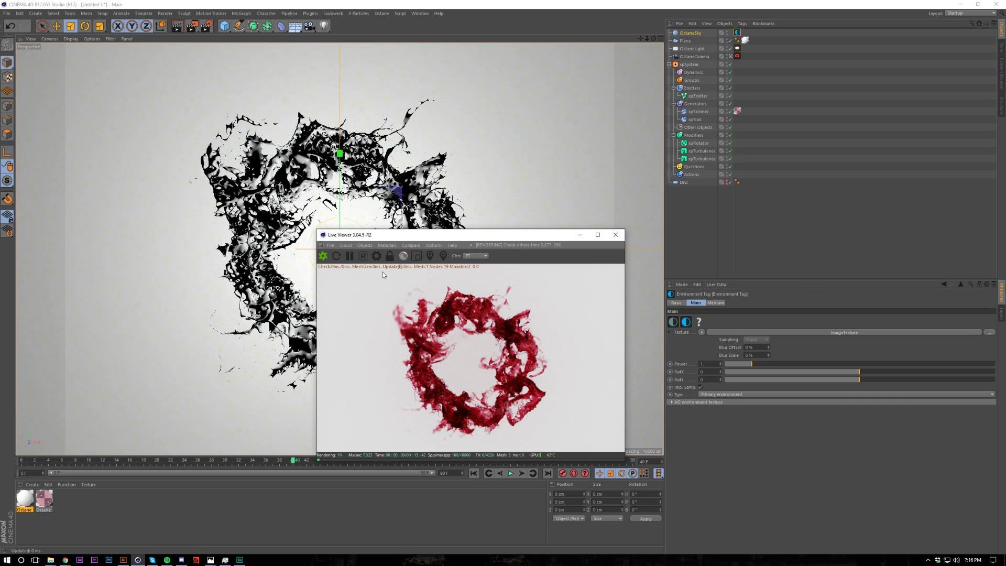
click(706, 347)
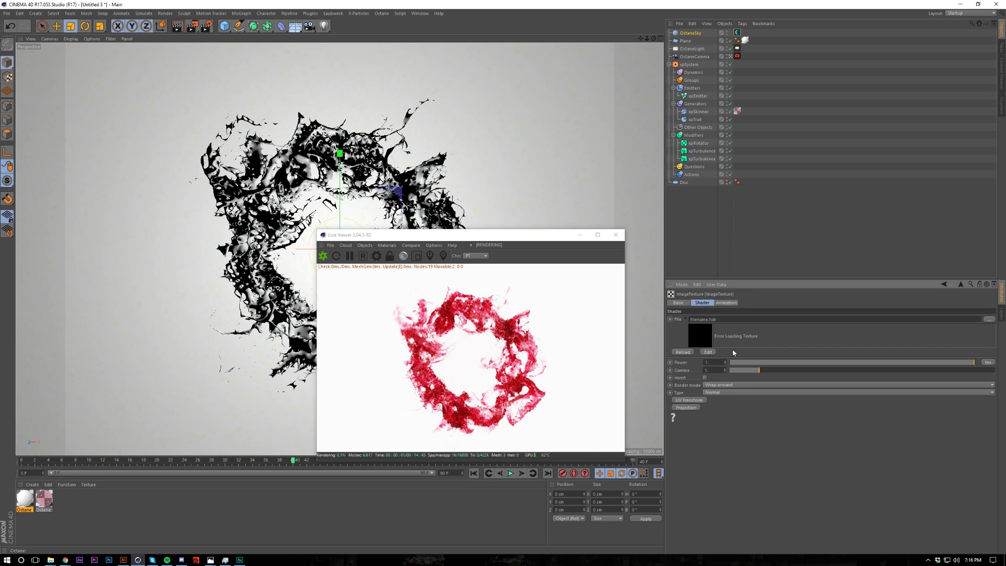
click(988, 319)
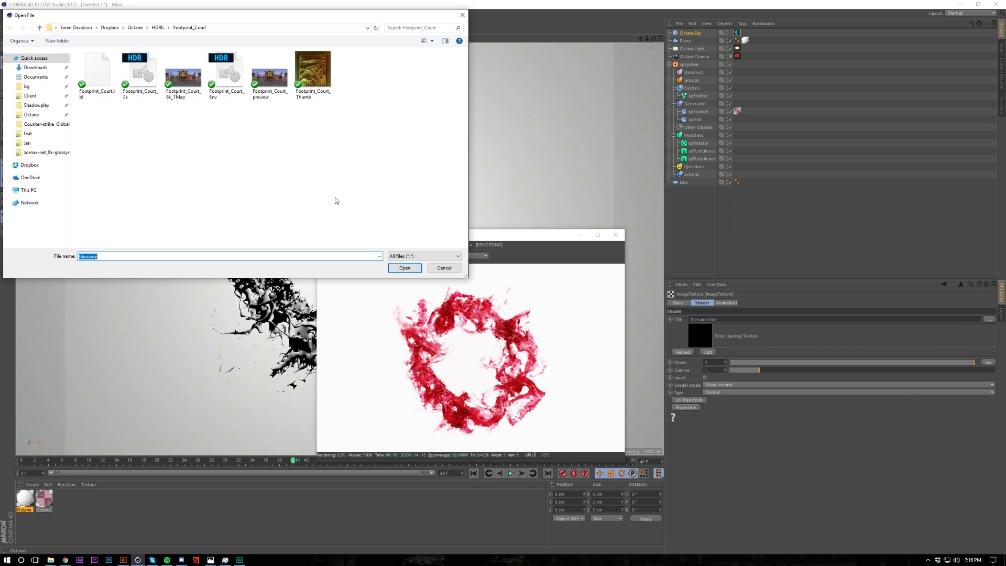
click(157, 27)
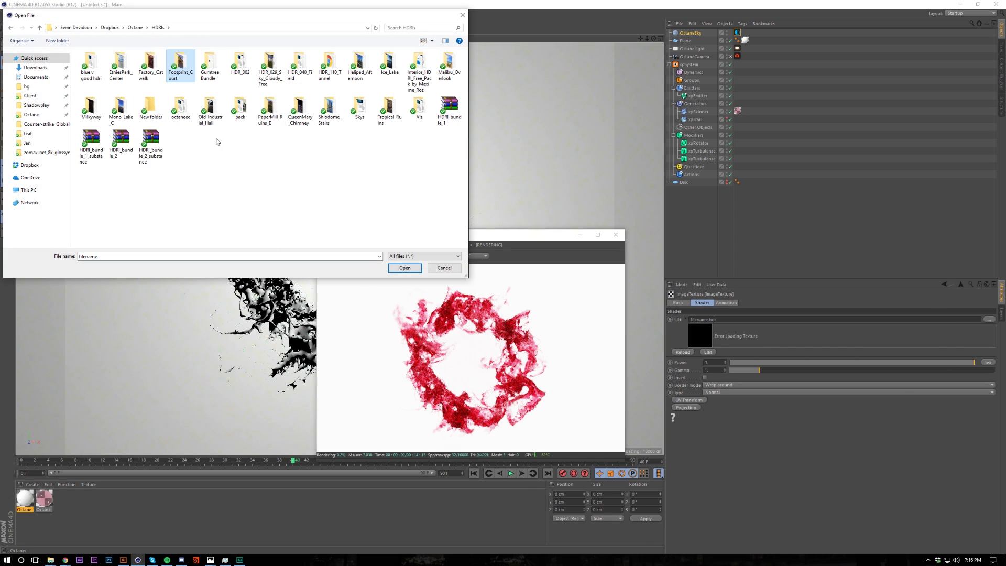
double_click(238, 105)
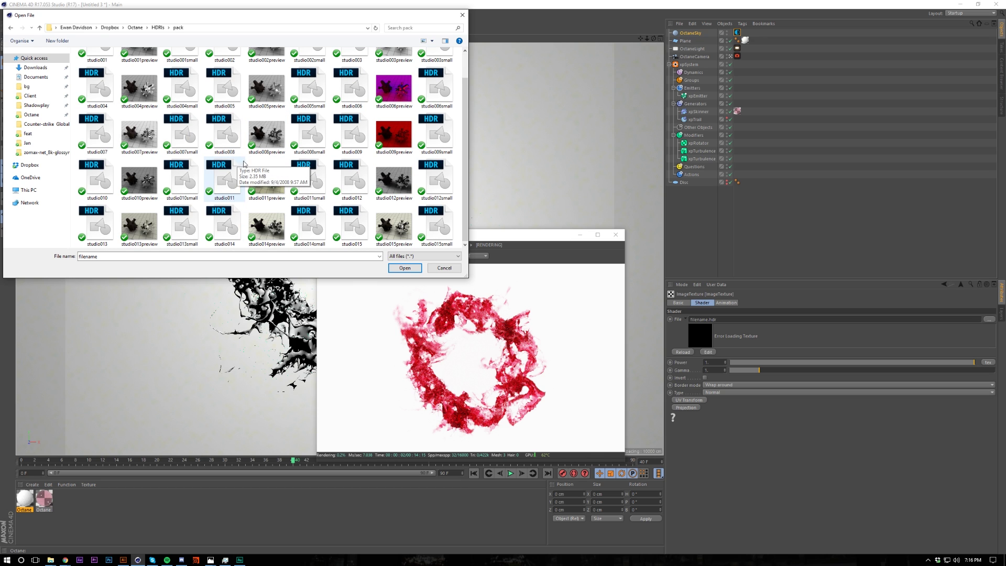
double_click(224, 131)
- Try a higher power for the HDRI image texture and settle on 1.3
click(546, 310)
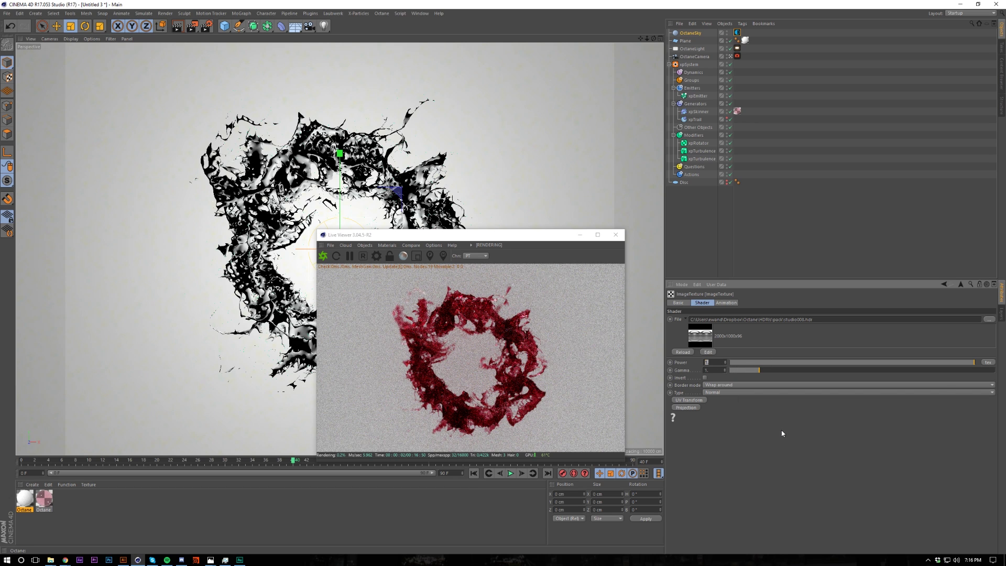
text(3.)
key(Return)
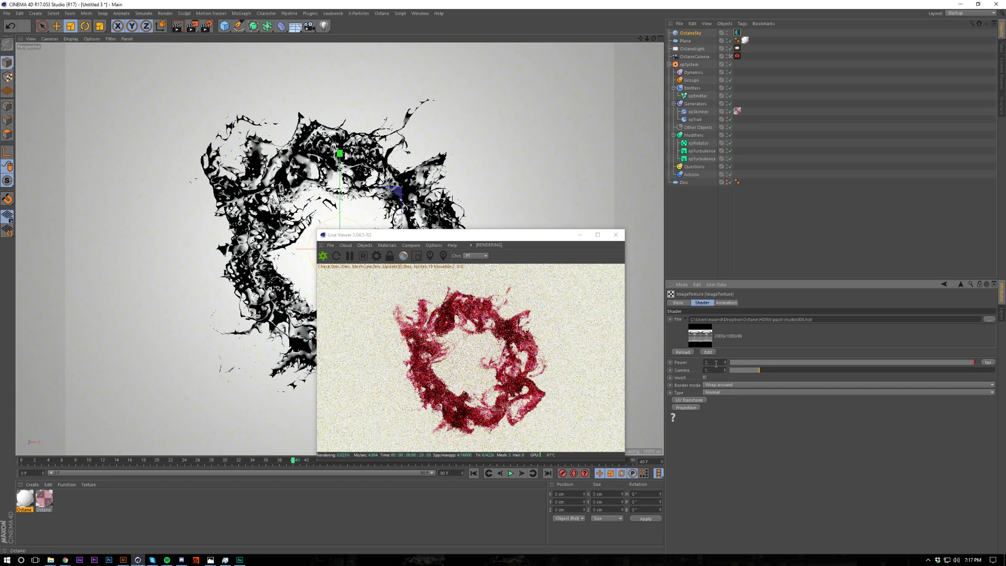
double_click(715, 363)
text(1.3)
key(Return)
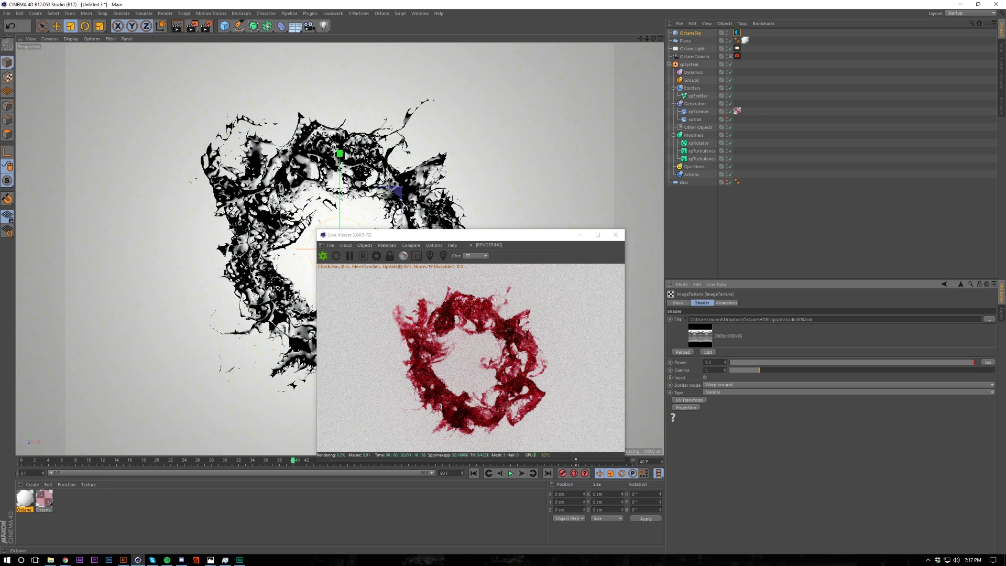
- Lower the pink material's medium density to about 5.9 and magnify the ring's outer edge in the live render to check it
click(45, 499)
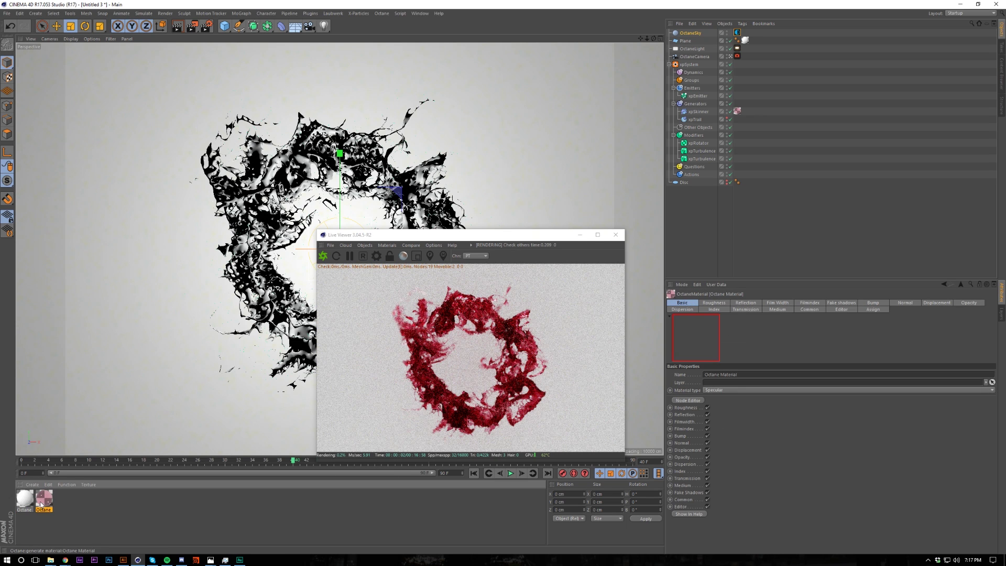
double_click(42, 501)
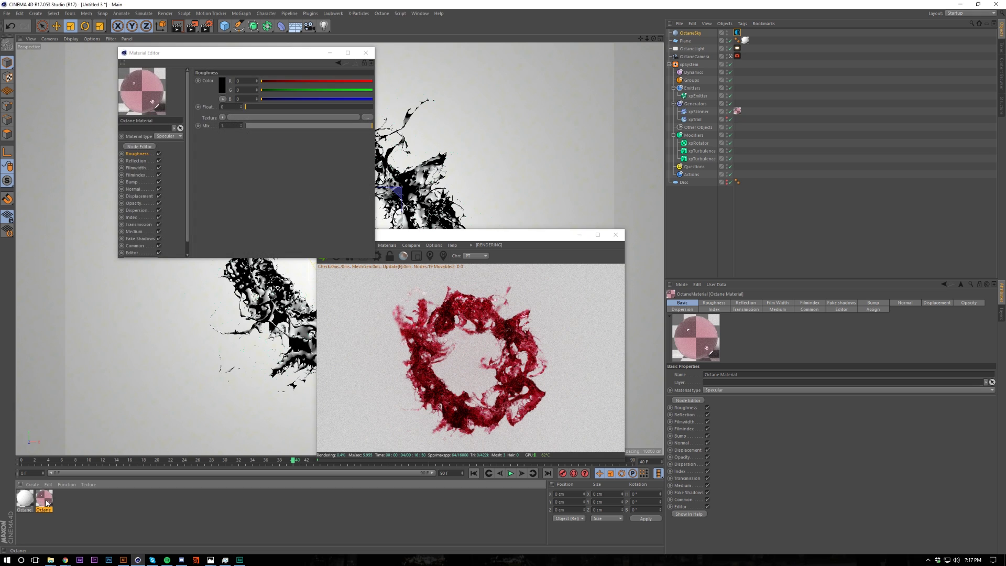
click(131, 231)
mouse_move(360, 77)
mouse_down()
mouse_move(315, 78)
mouse_move(341, 75)
mouse_up()
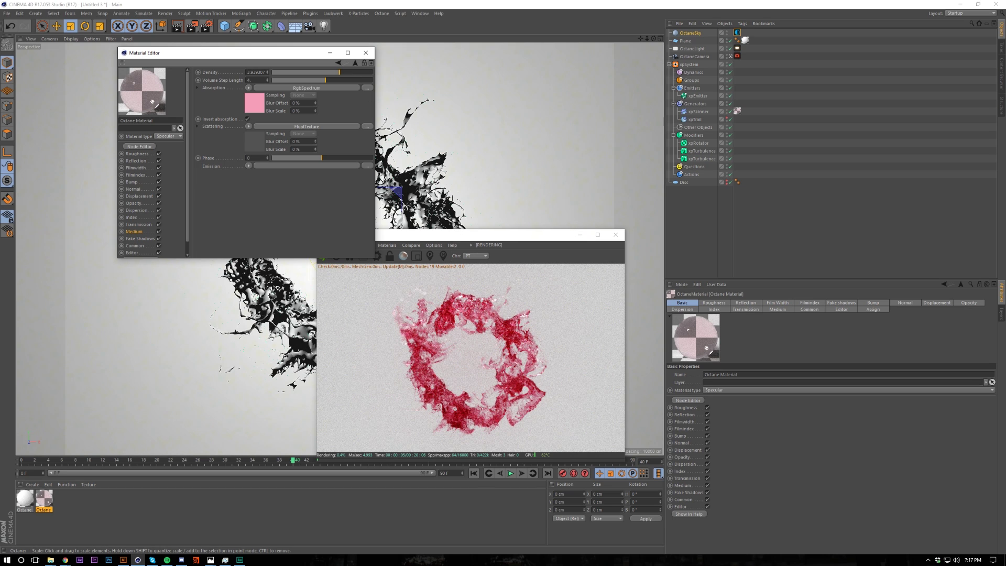
click(394, 323)
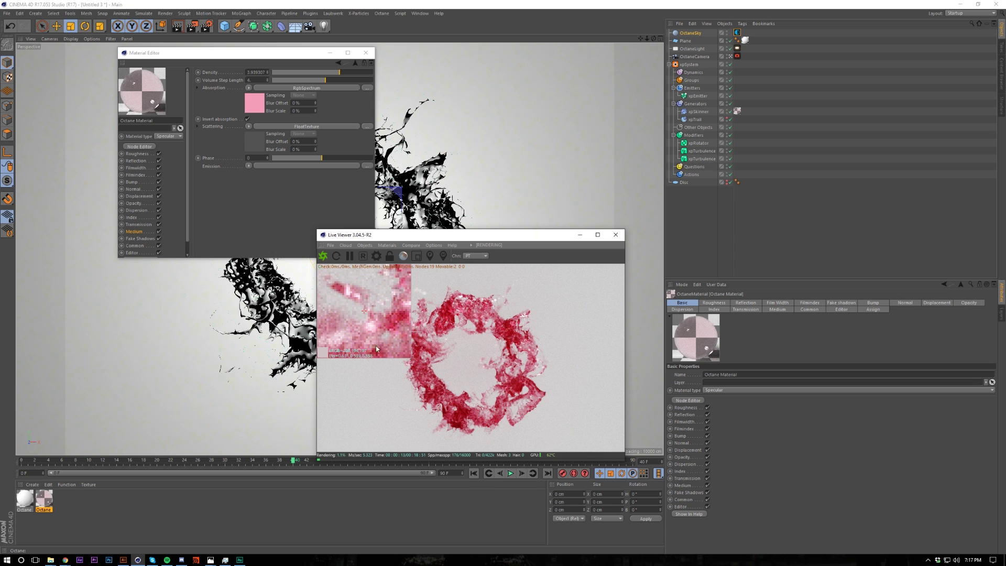
drag(413, 320, 566, 328)
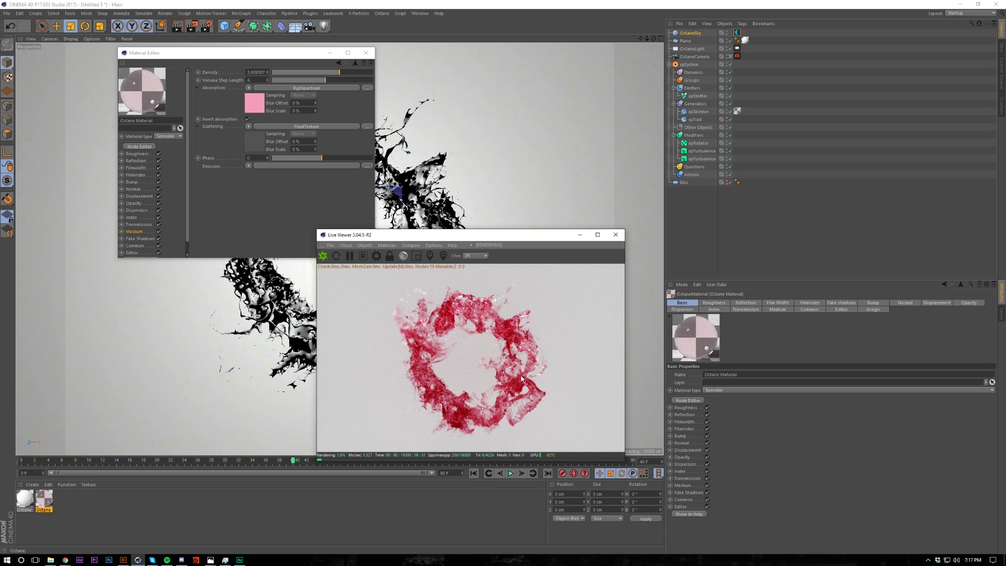
- Set the Octane camera's thin lens aperture to 25 cm
mouse_move(526, 240)
mouse_down()
mouse_move(1005, 236)
mouse_move(683, 208)
mouse_move(526, 239)
mouse_up()
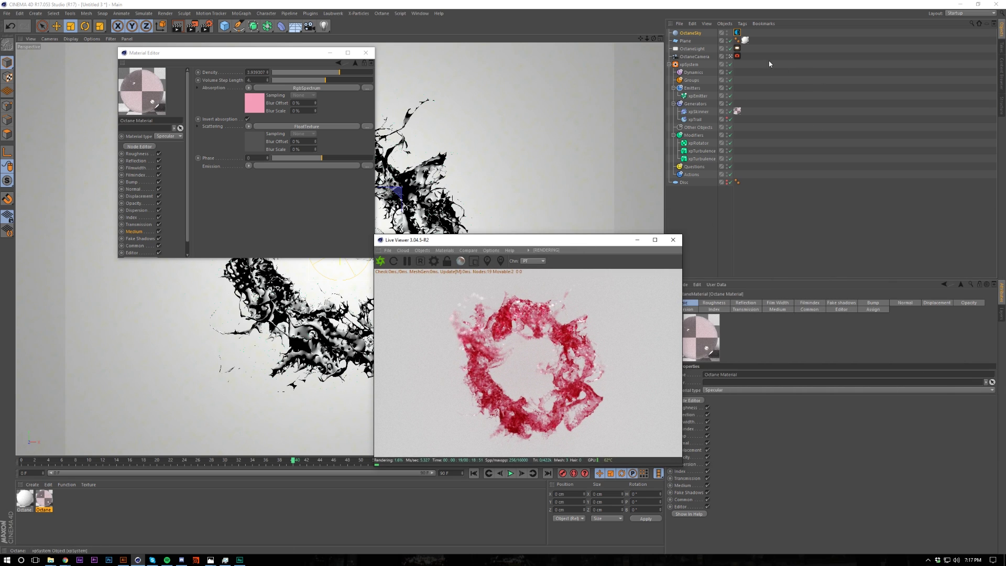
click(737, 56)
click(754, 303)
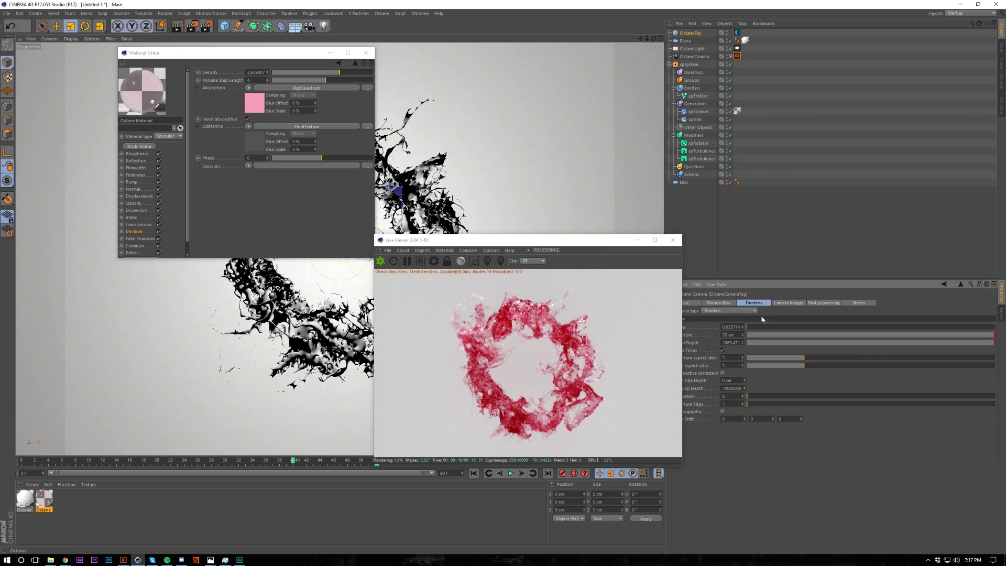
double_click(730, 334)
text(25)
key(Return)
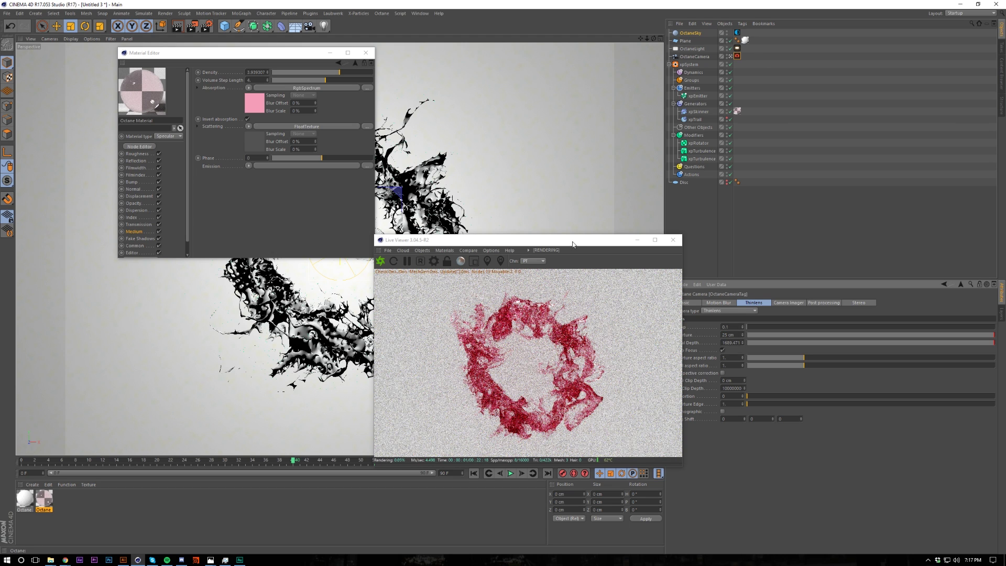
- Review the xpSkinner's surface, polygon size and smoothing settings against the live render of the ring
drag(573, 244, 502, 291)
click(699, 104)
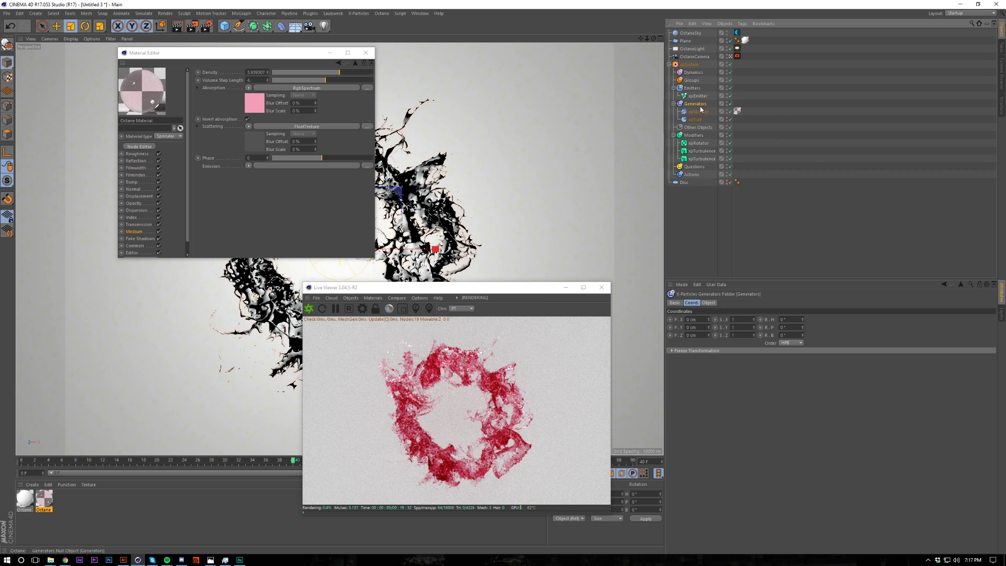
click(699, 111)
click(742, 303)
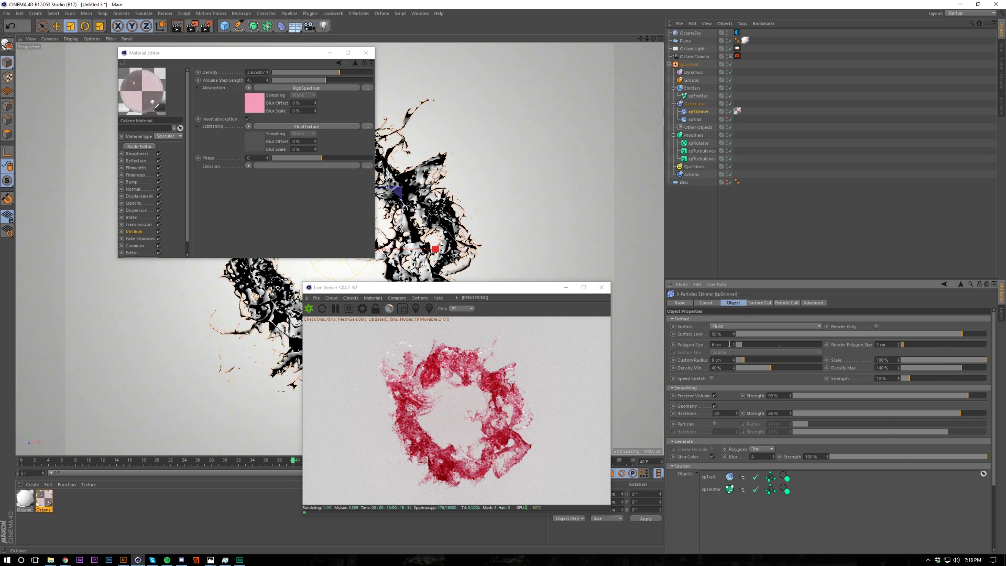
drag(495, 289, 669, 198)
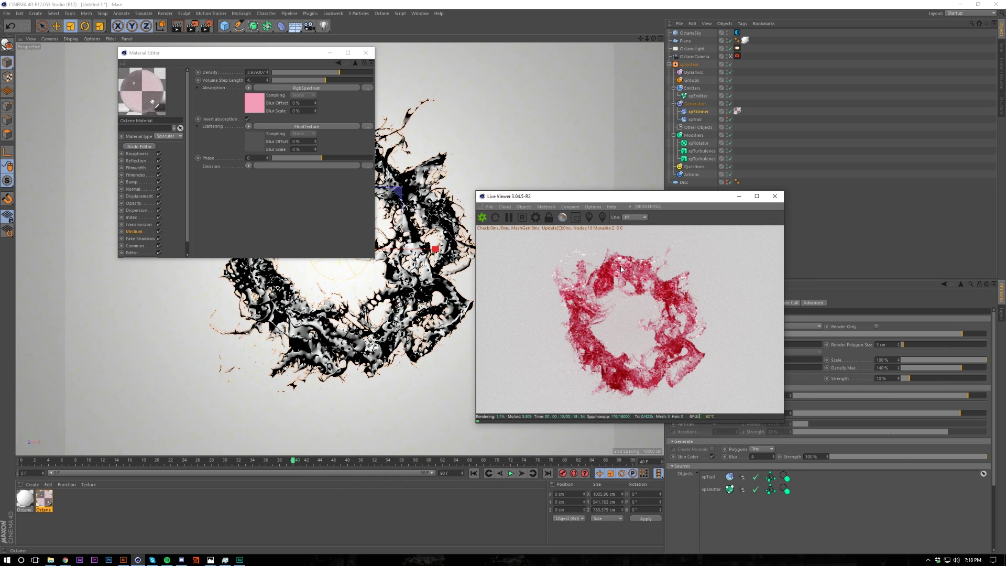
drag(655, 199, 382, 219)
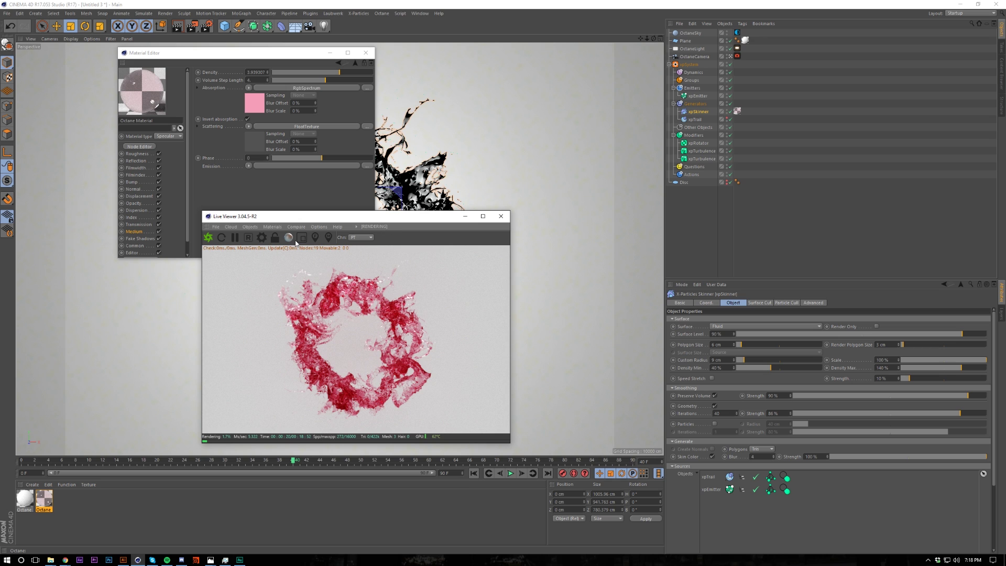
- Add an Octane area light and move it over the ring's side to about X 272 cm
click(250, 226)
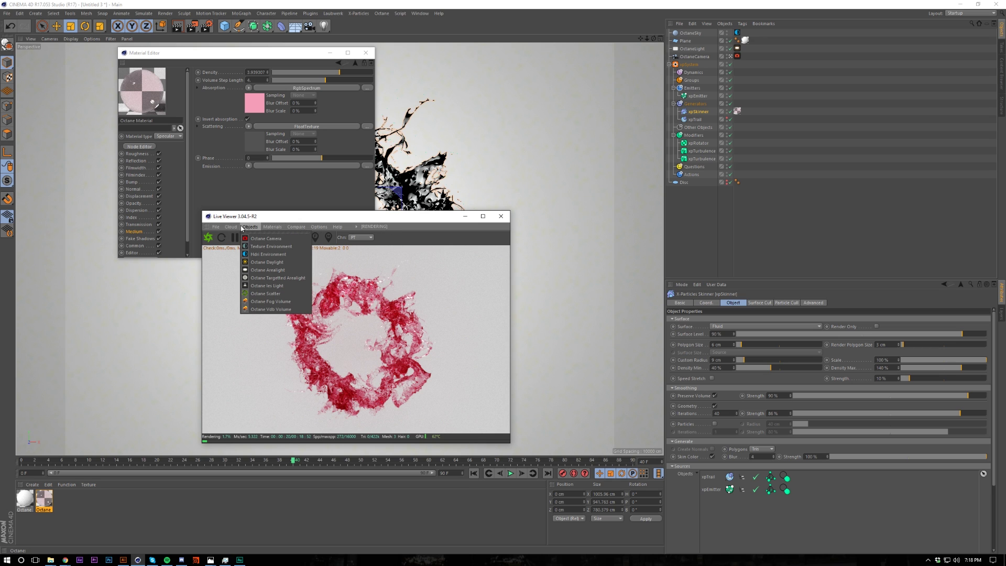
click(260, 273)
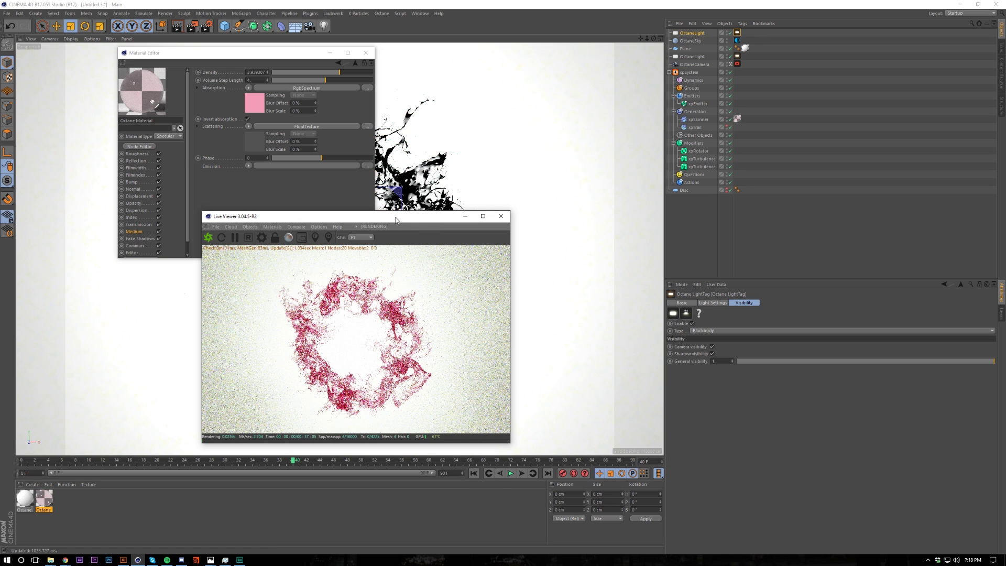
drag(477, 216, 372, 259)
key(e)
drag(442, 301, 582, 317)
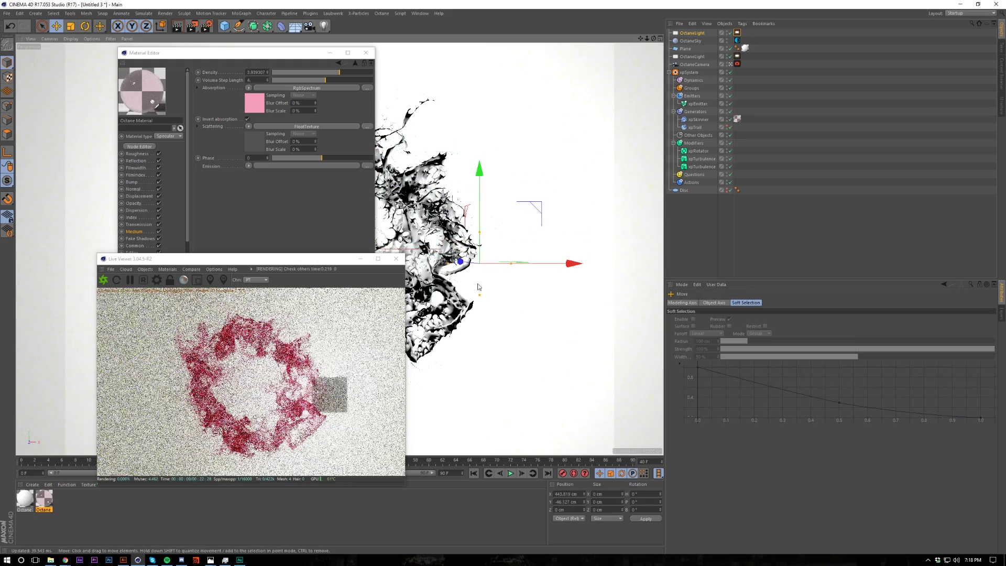
drag(468, 271, 422, 276)
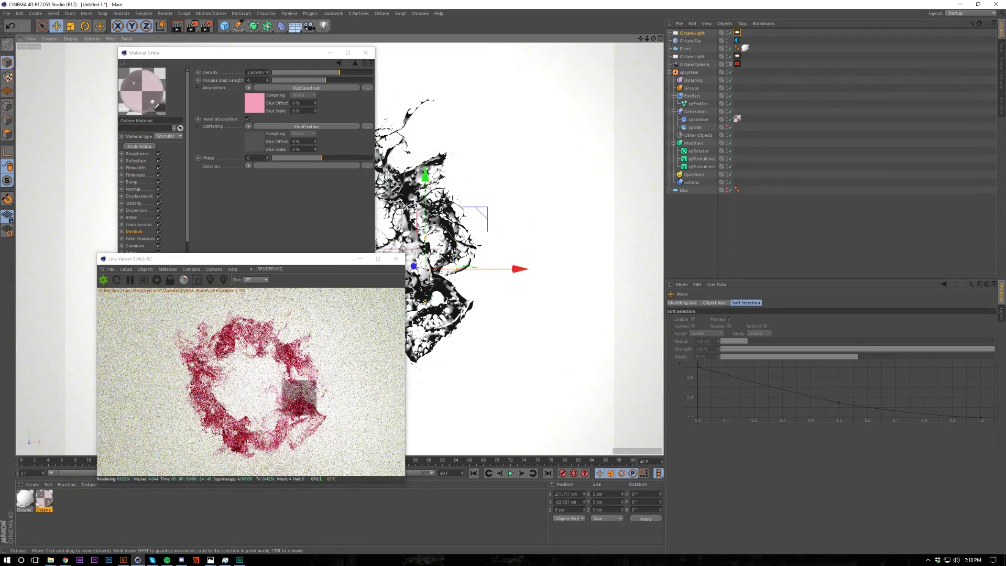
- Set the new area light's general visibility to 0 in its Octane light tag
click(745, 48)
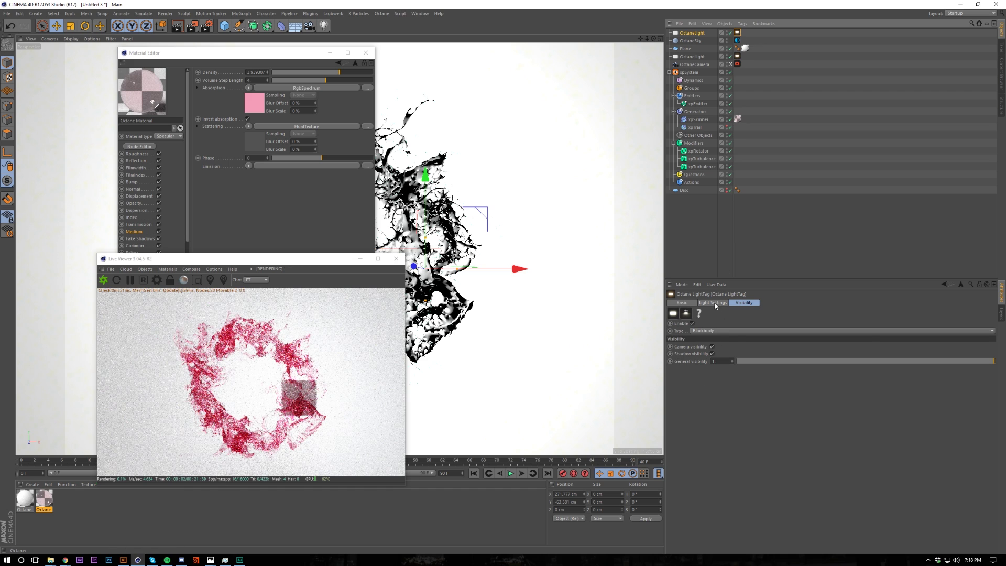
click(713, 303)
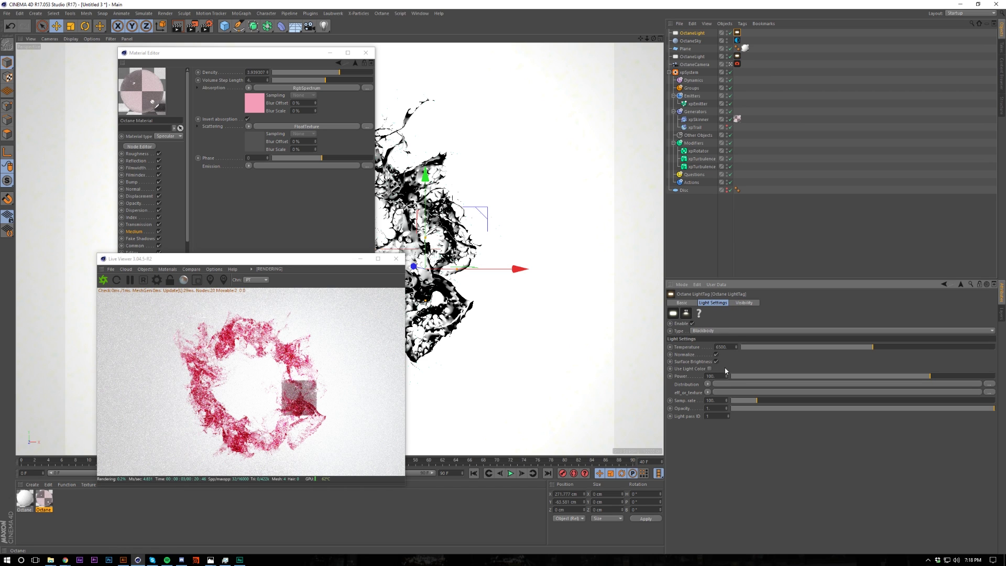
click(745, 303)
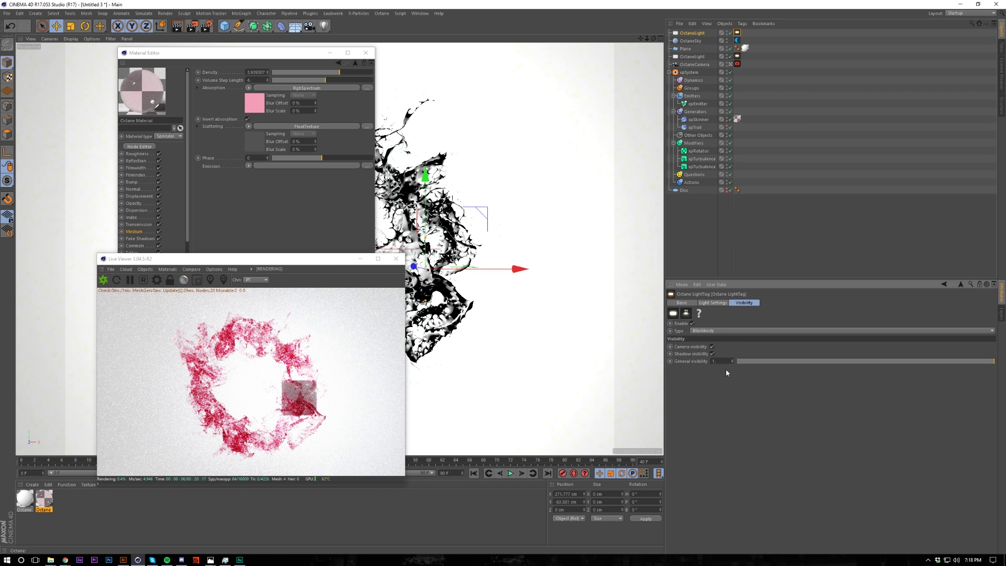
click(754, 361)
drag(754, 362, 667, 377)
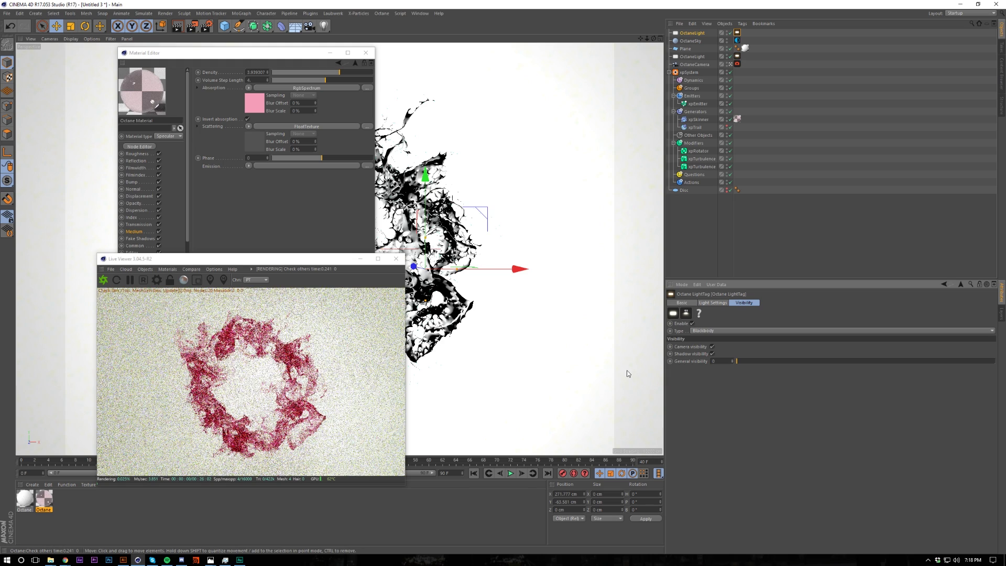
- Rotate the area light's heading to shine sideways and move it to about X 132 cm, Z -132 cm
click(689, 33)
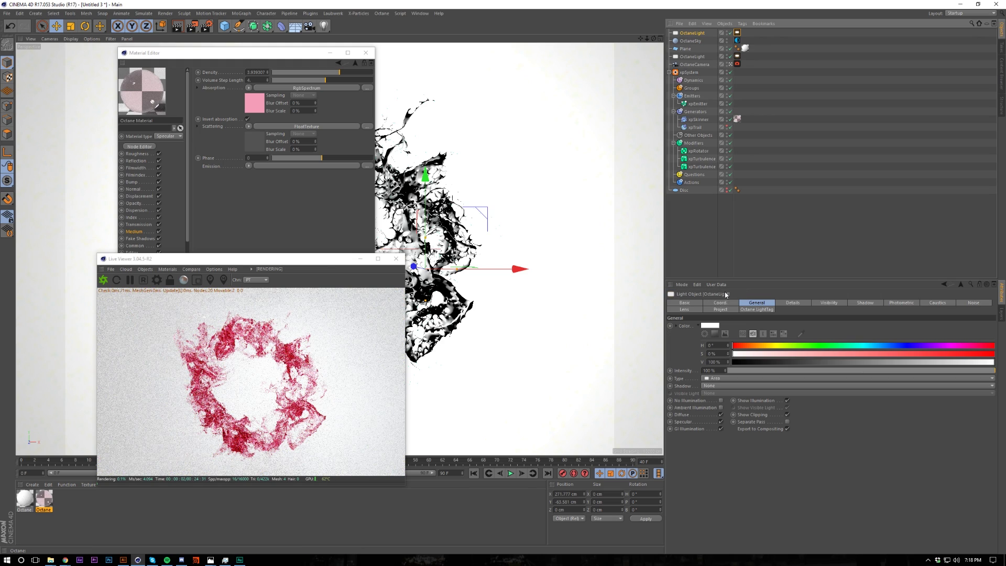
click(721, 303)
drag(802, 326, 804, 326)
key(e)
drag(537, 363, 485, 363)
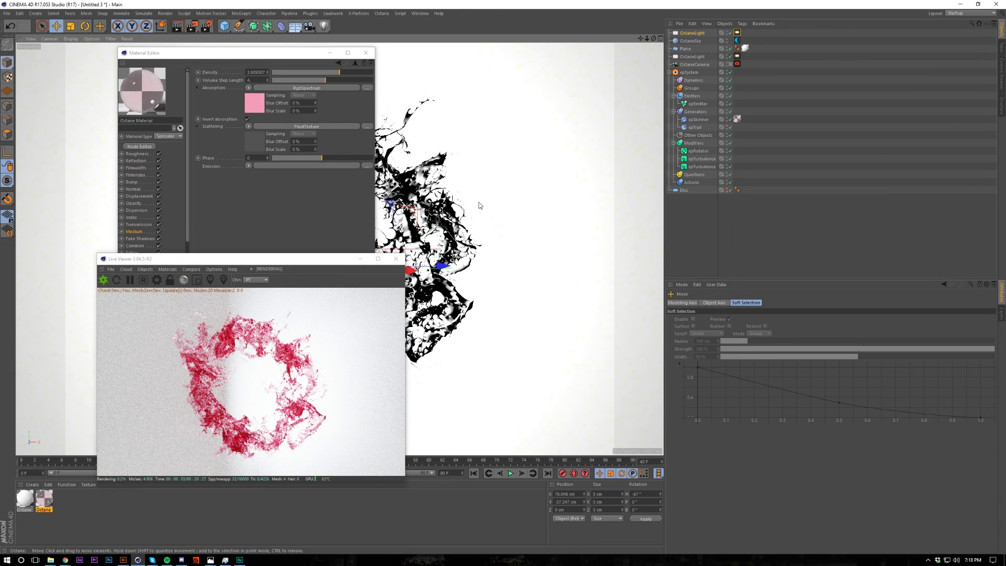
drag(416, 272, 438, 278)
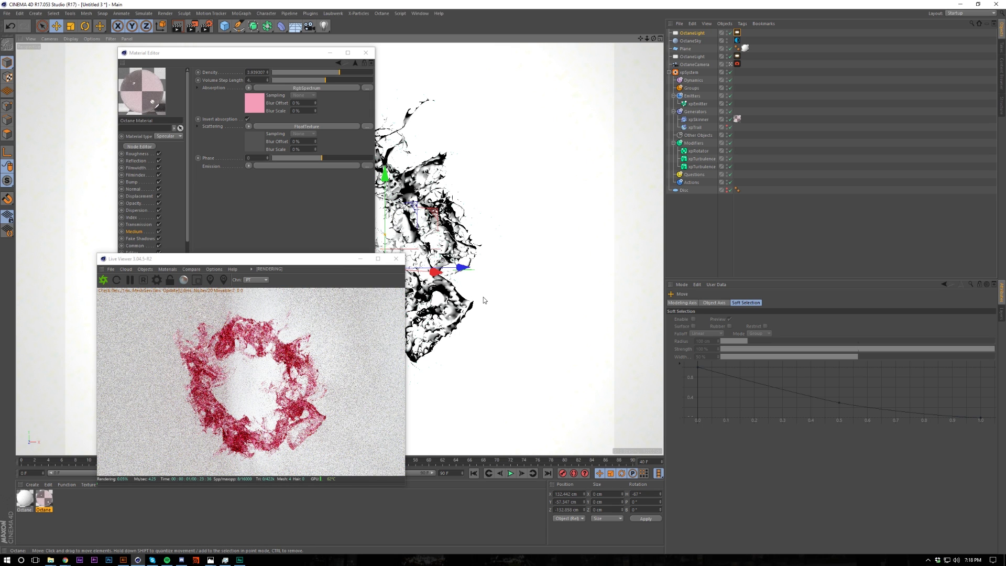
- Delete the newly added Octane area light
click(738, 258)
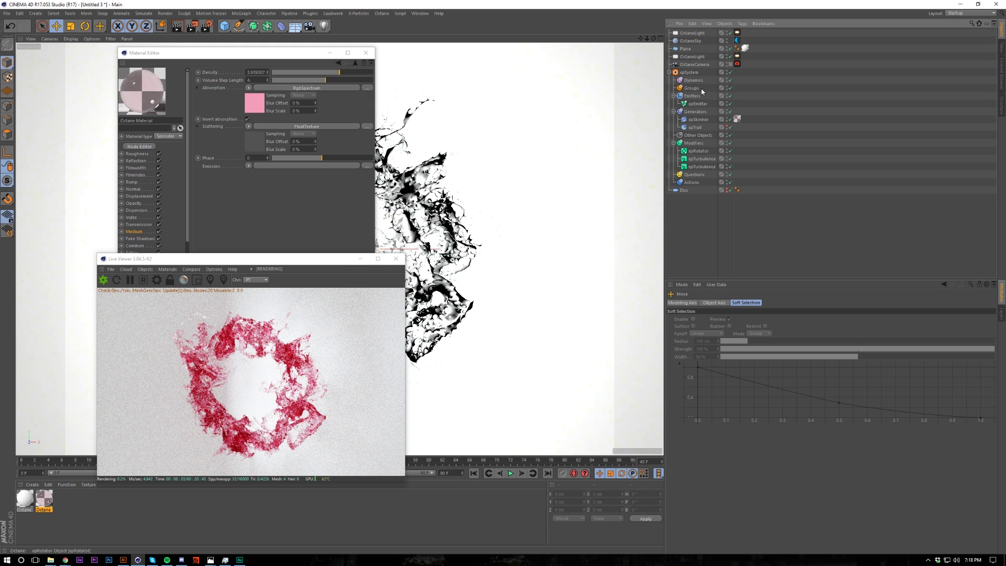
click(691, 33)
key(Delete)
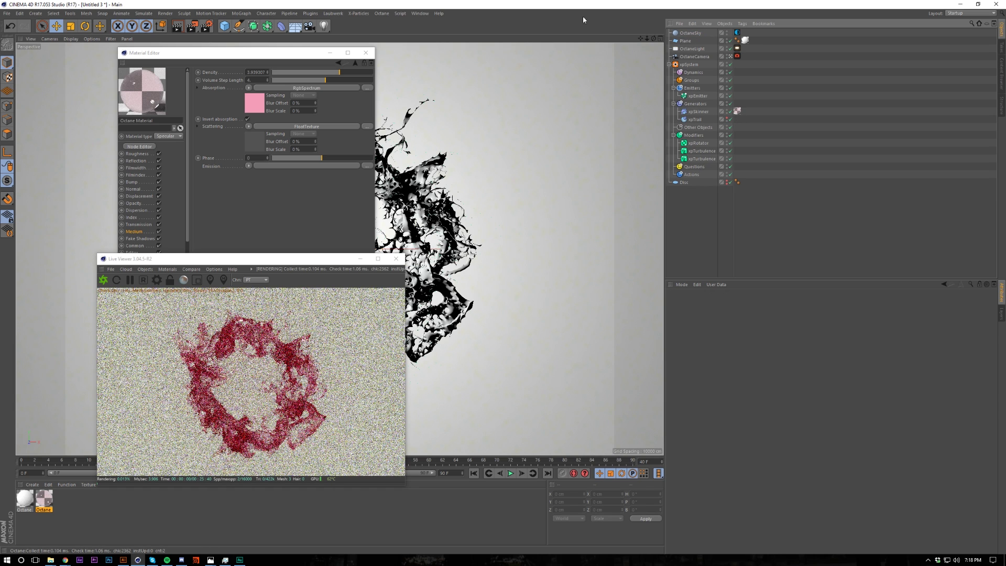
- In the Octane render settings, set the path tracing kernel's caustic blur to 0.2
double_click(47, 499)
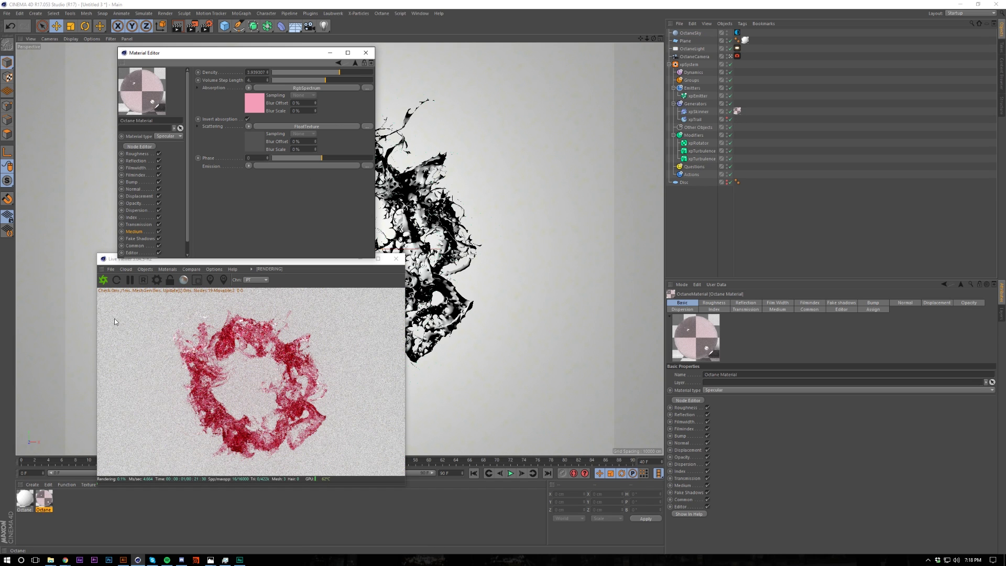
drag(285, 263, 577, 170)
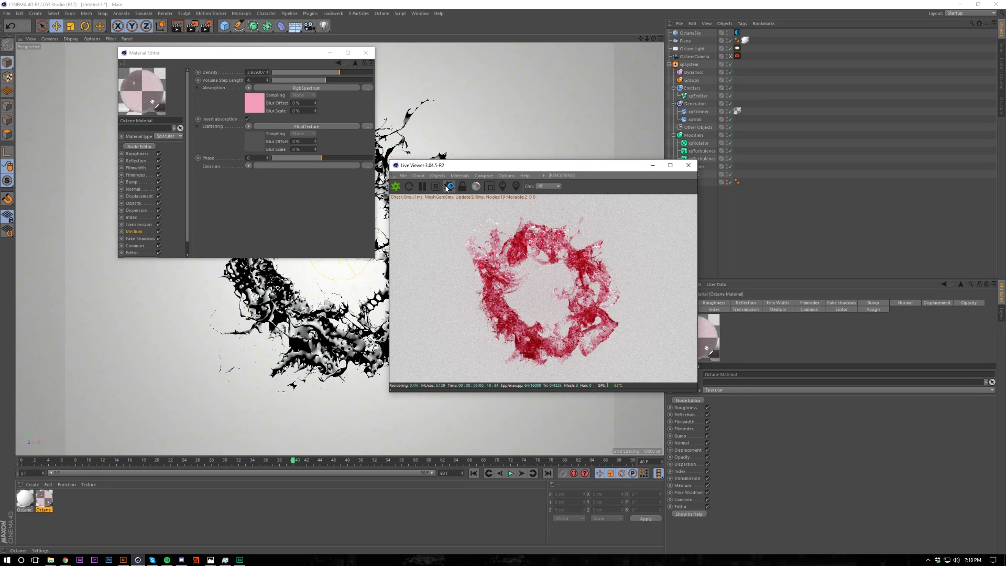
click(448, 187)
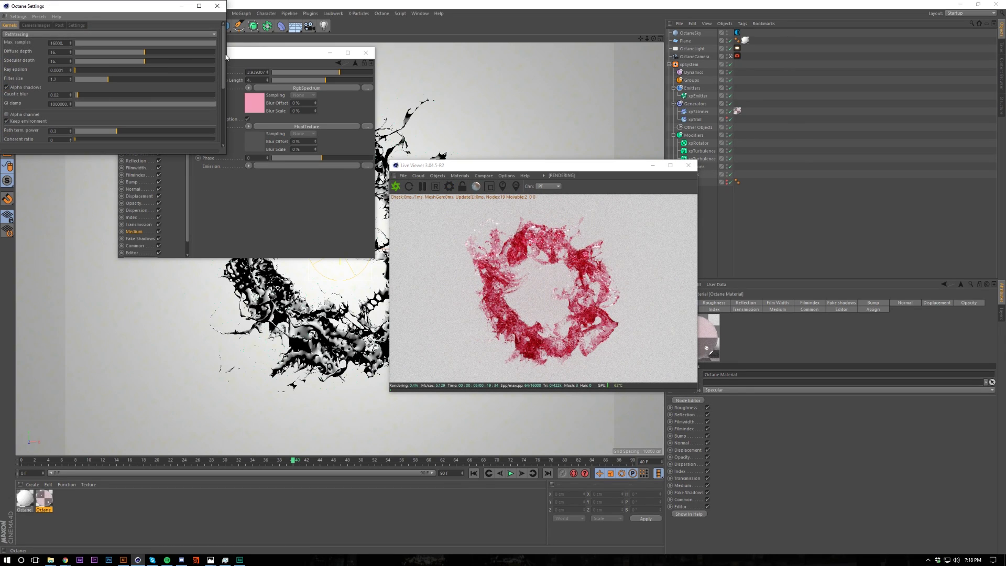
drag(227, 56, 178, 163)
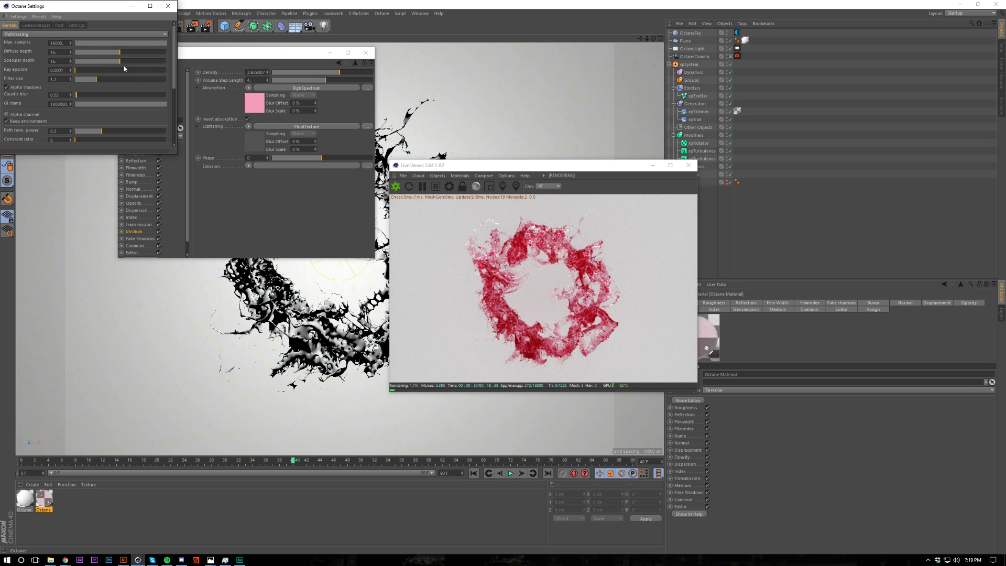
drag(175, 156, 214, 207)
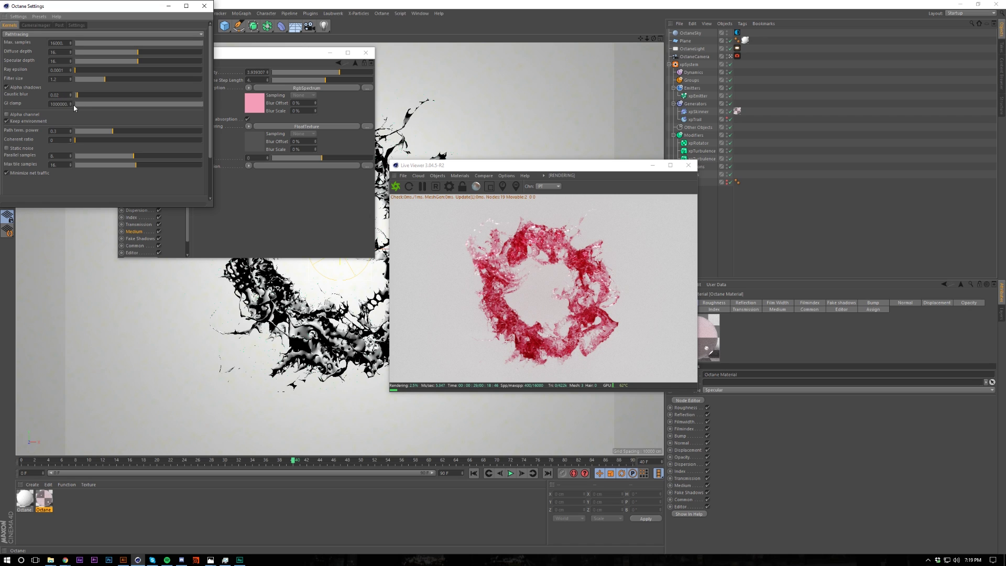
text(2)
key(Return)
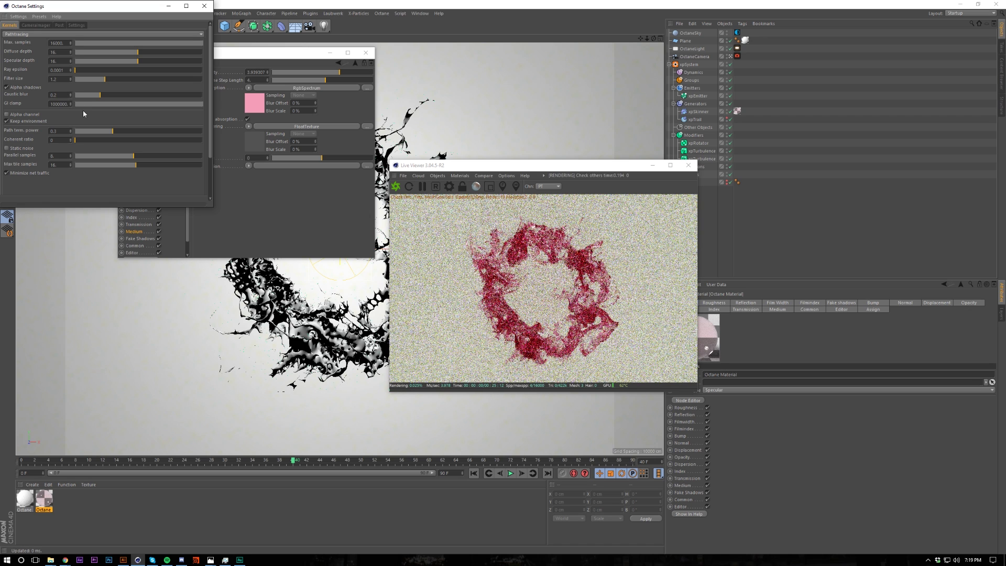
- In the Octane camera tag's imager settings, try several hotpixel removal strengths and set it to about 0.83
click(736, 56)
drag(576, 166, 499, 172)
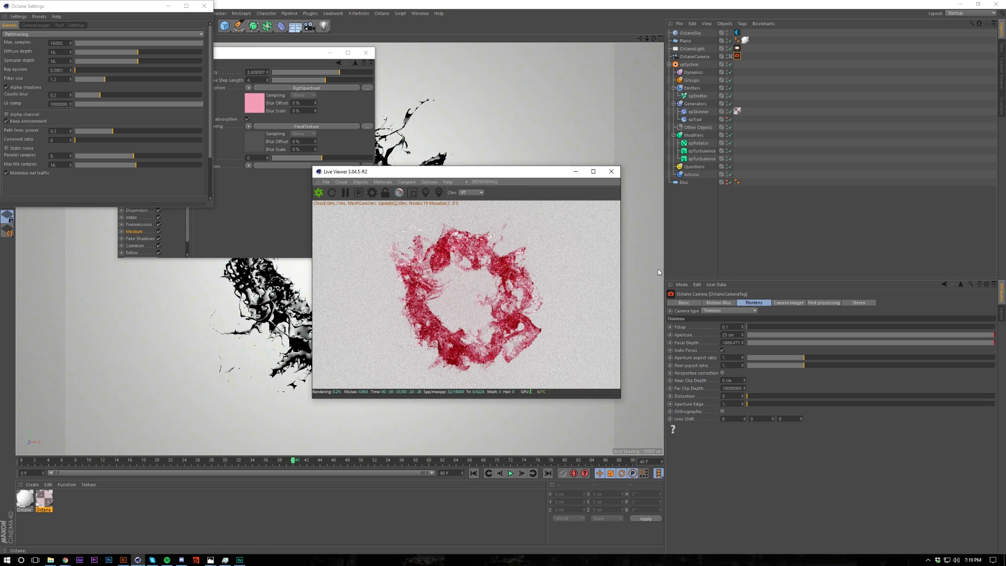
click(788, 302)
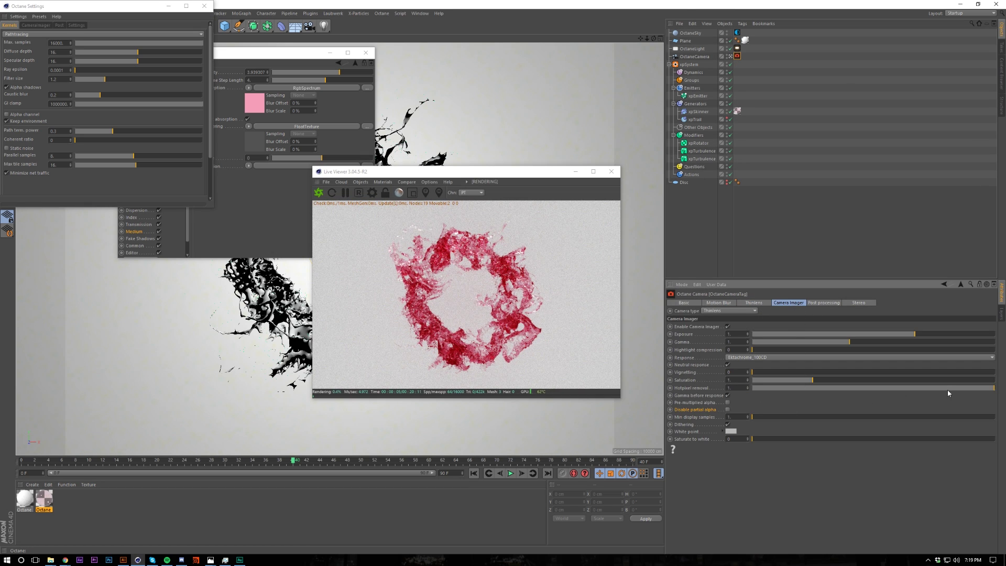
drag(948, 388, 741, 399)
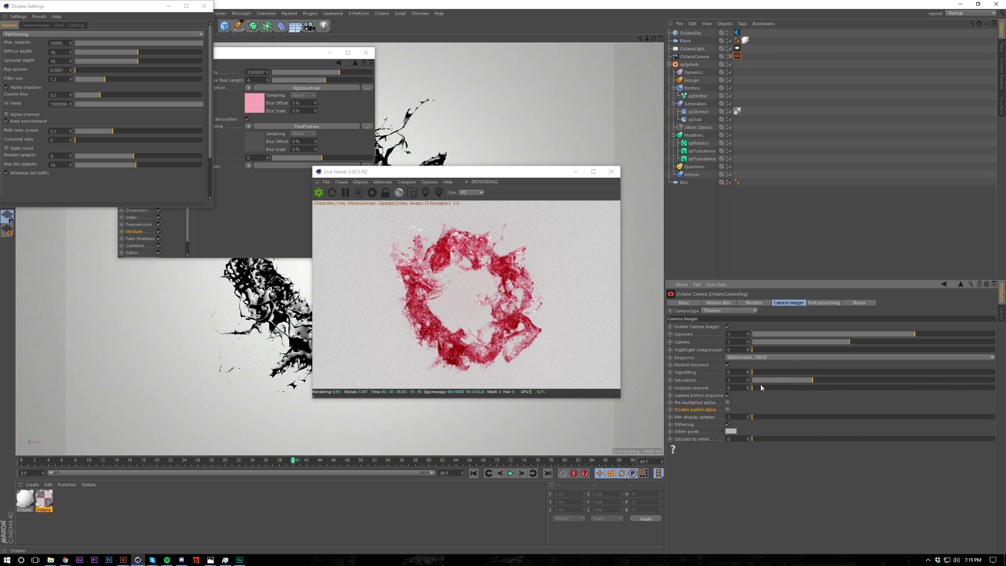
mouse_move(761, 387)
mouse_down()
mouse_move(910, 393)
mouse_move(795, 407)
mouse_move(986, 417)
mouse_move(877, 423)
mouse_move(889, 411)
mouse_move(985, 404)
mouse_move(930, 388)
mouse_move(792, 390)
mouse_move(992, 391)
mouse_move(925, 390)
mouse_move(922, 400)
mouse_up()
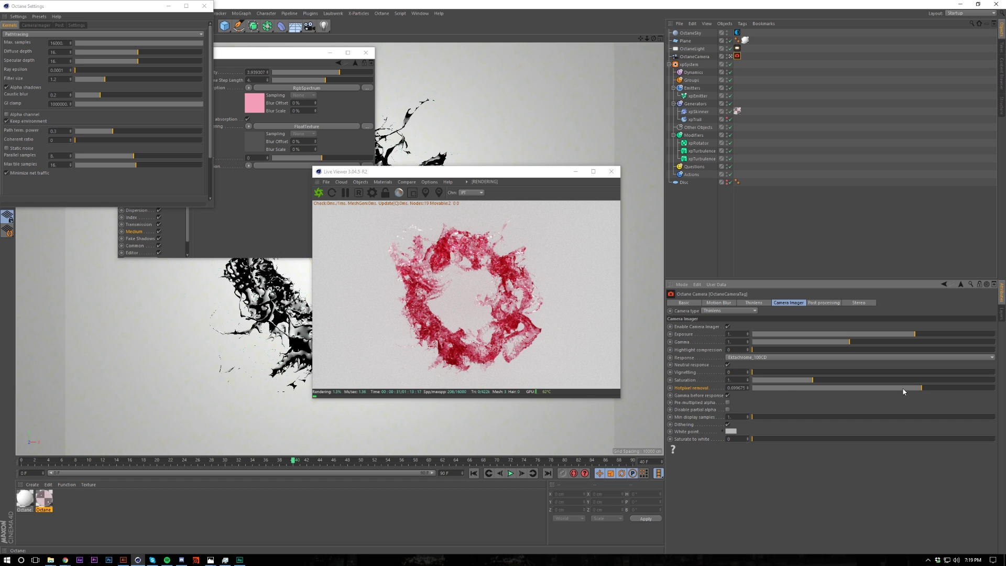
drag(923, 389, 874, 401)
drag(866, 402, 901, 399)
- Undo the last trial imager adjustment, lower the camera's gamma to about 0.87, and move the Live Viewer aside to reveal the ring
mouse_move(813, 343)
mouse_down()
mouse_move(852, 344)
mouse_move(833, 347)
mouse_up()
key(ctrl+z)
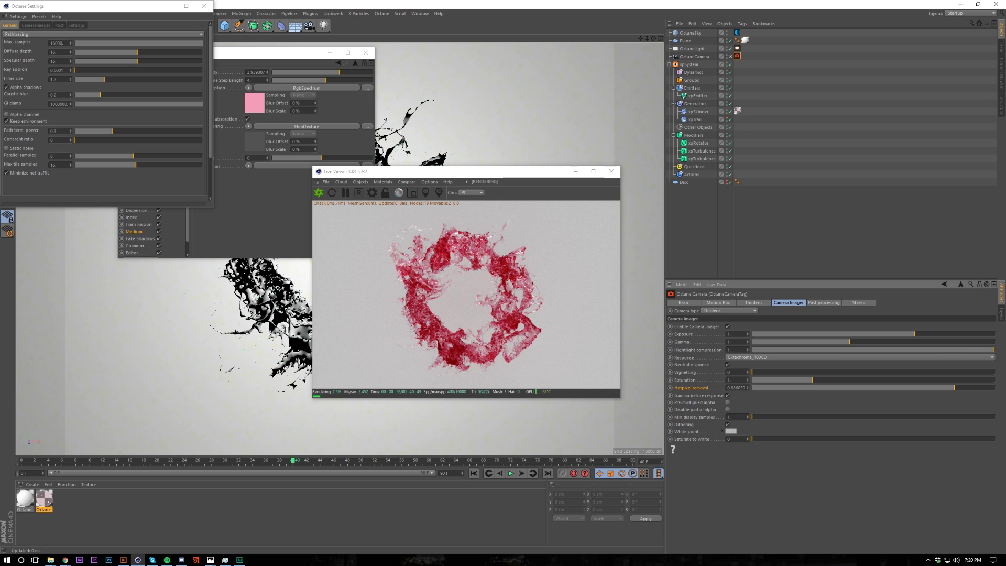
drag(849, 344, 846, 345)
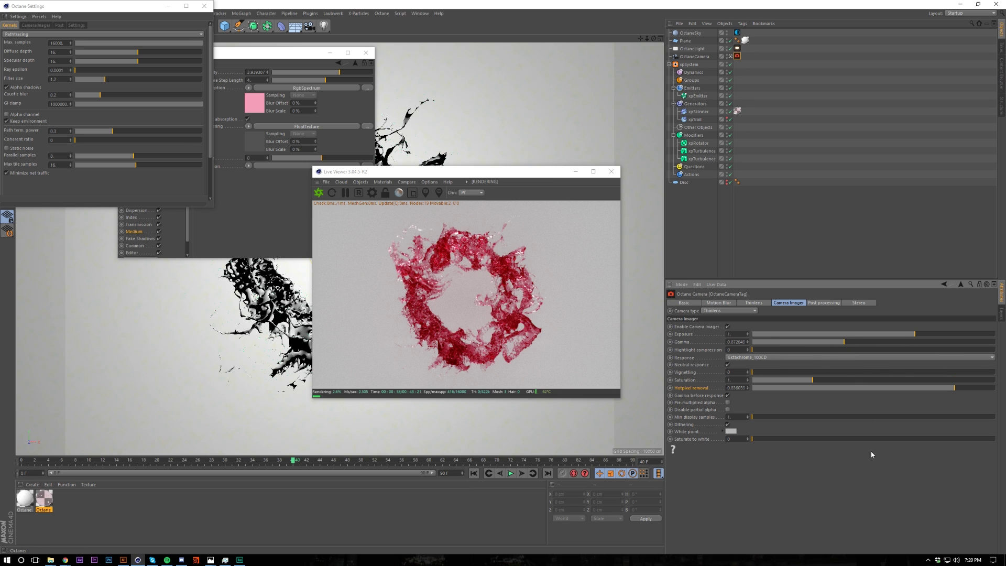
click(700, 236)
drag(497, 176, 685, 188)
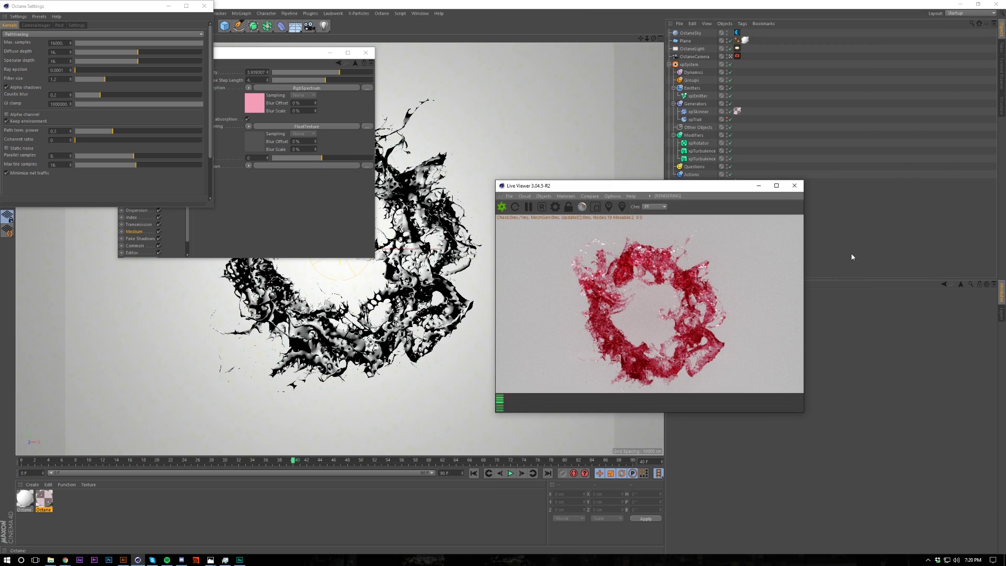